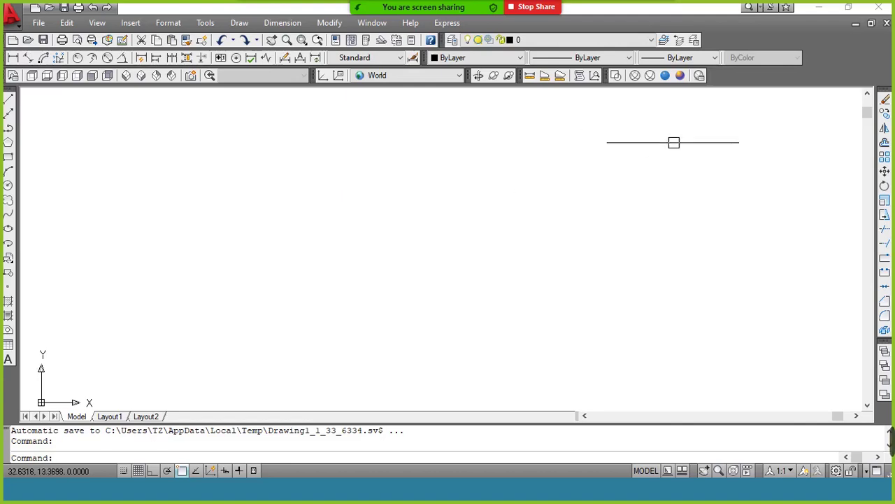
click(752, 132)
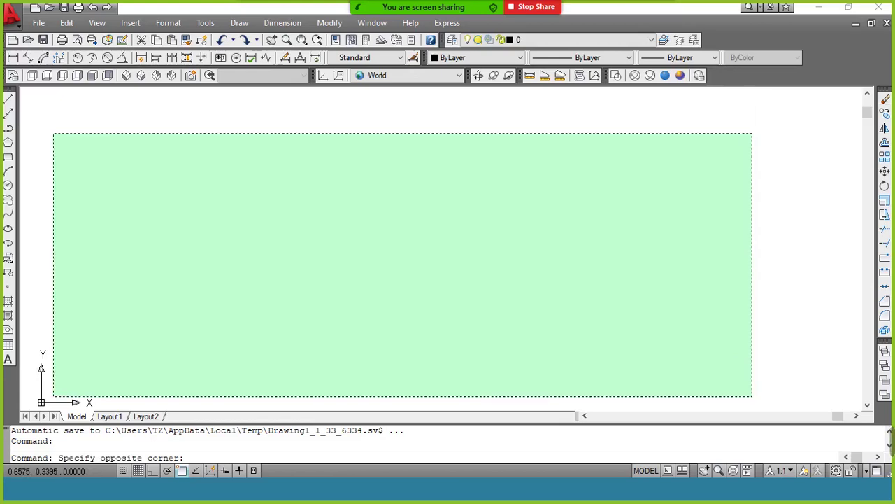
click(54, 389)
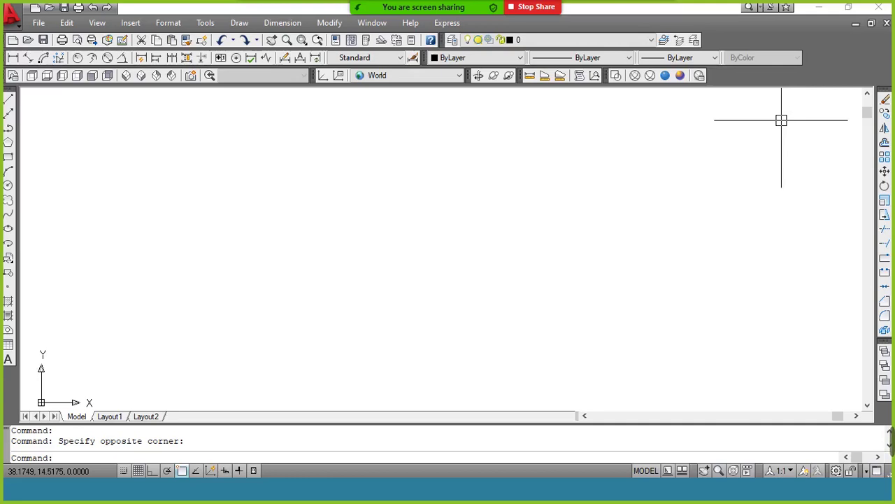
click(638, 157)
click(372, 249)
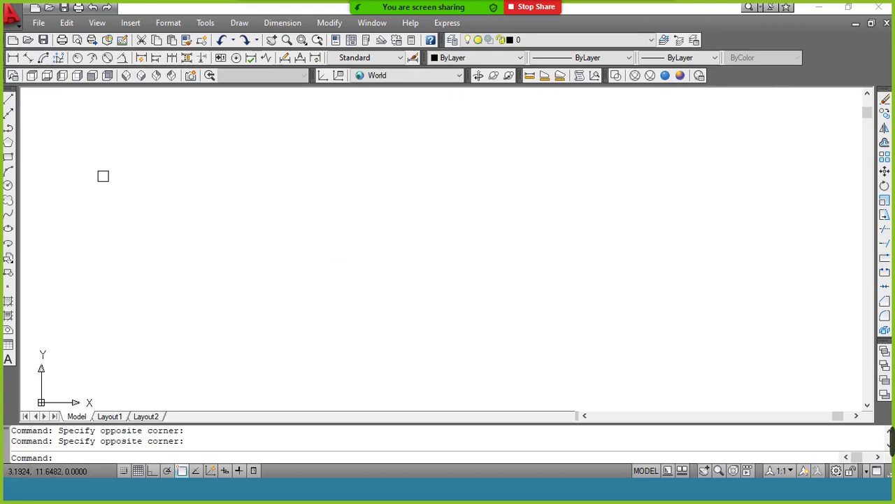
Switch the empty drawing to the southeast isometric view and set the UCS to Top.
click(140, 76)
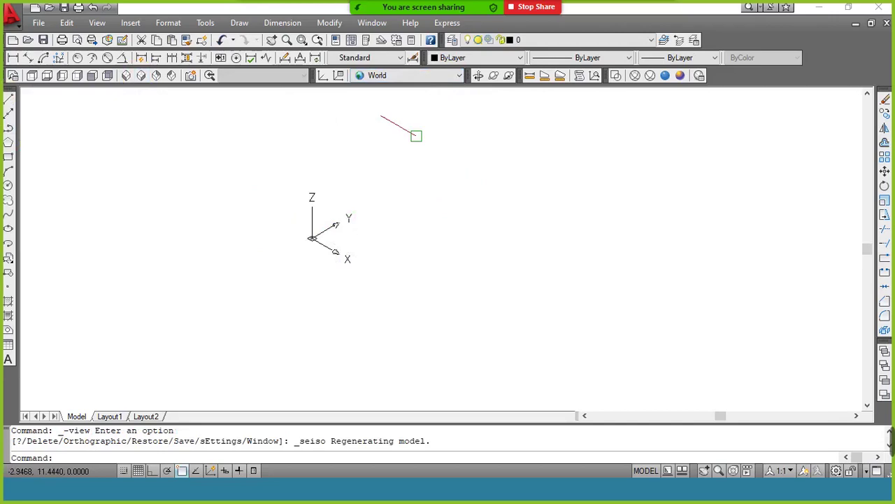
click(417, 77)
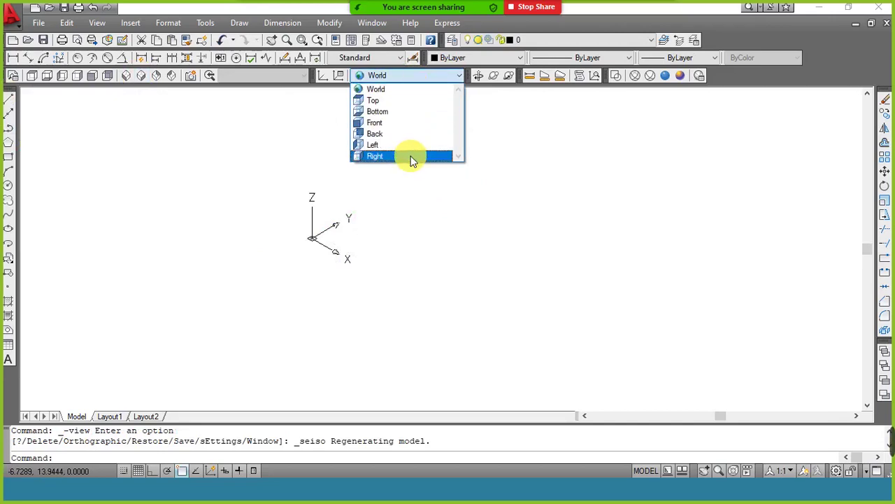
click(419, 99)
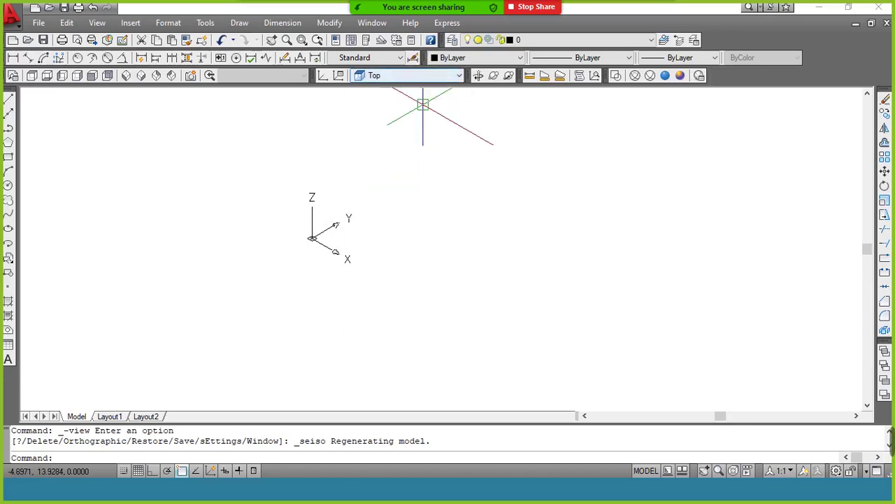
With ortho on, draw connected lines from 0,0,0: 6 units along positive X and 10 units along positive Y.
click(8, 101)
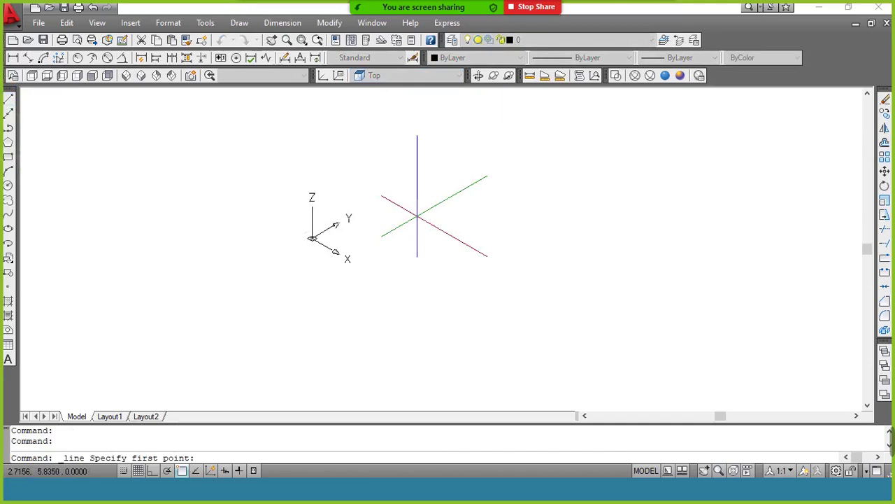
text(0,0,0)
key(Return)
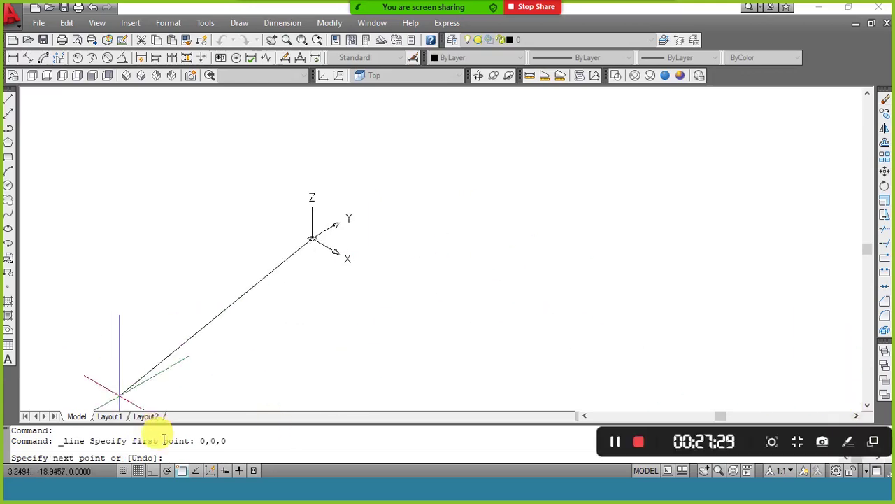
click(153, 470)
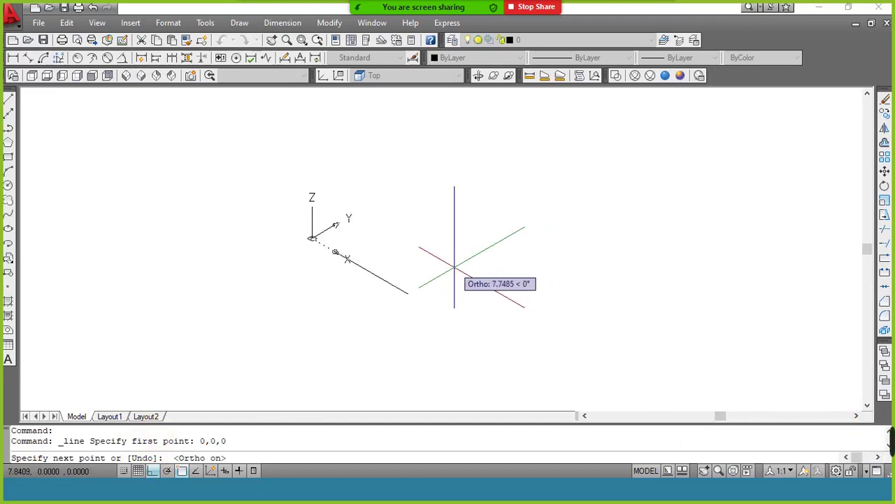
text(6)
key(Return)
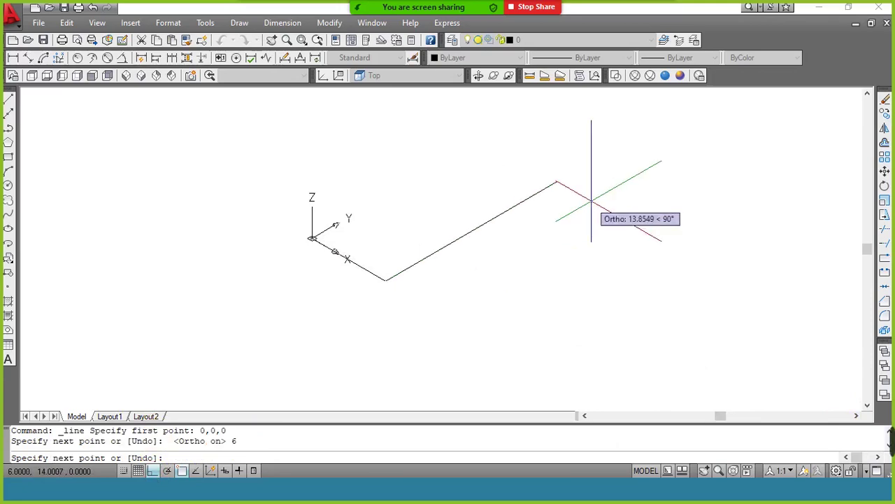
text(10)
key(Return)
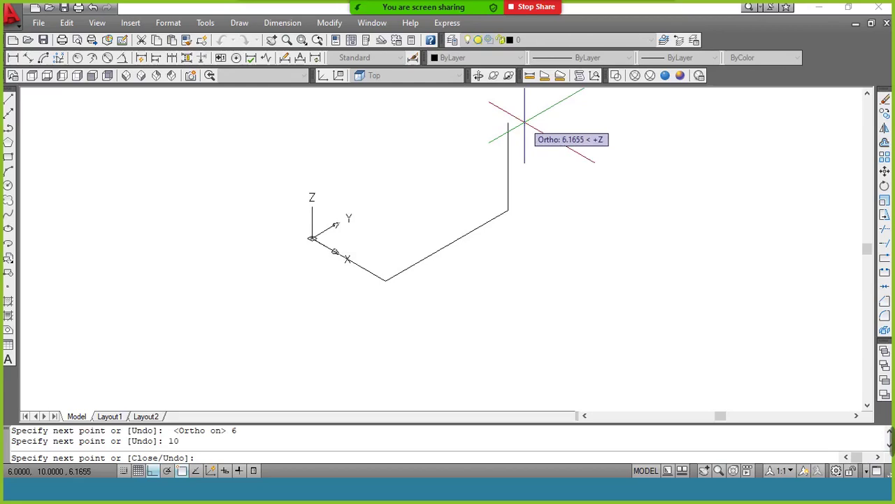
Continue the line 6 units up along positive Z and connect it back to the origin.
text(6)
key(Return)
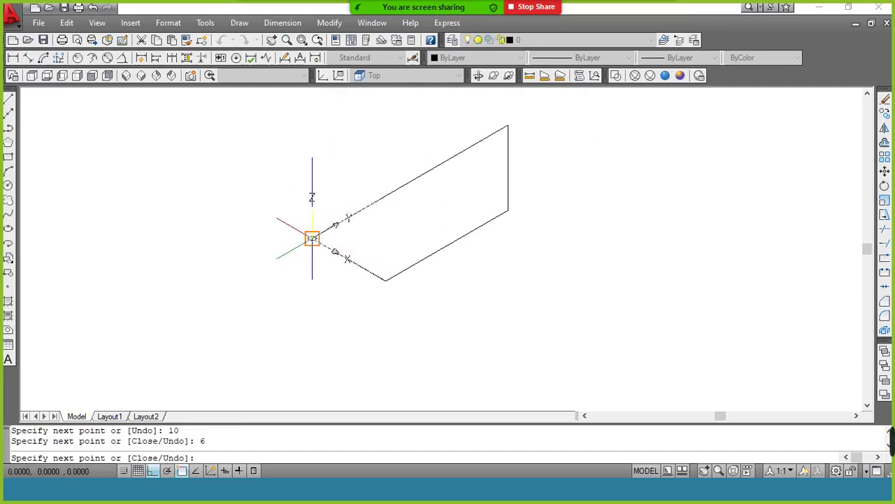
click(312, 237)
key(Return)
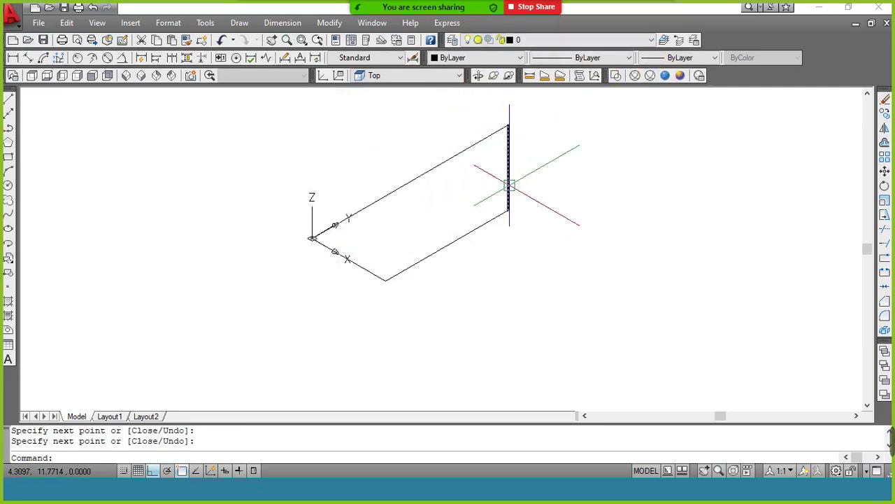
Orbit around the four-line outline to examine its 3D shape and return to the southeast isometric view.
click(479, 77)
drag(486, 200, 386, 172)
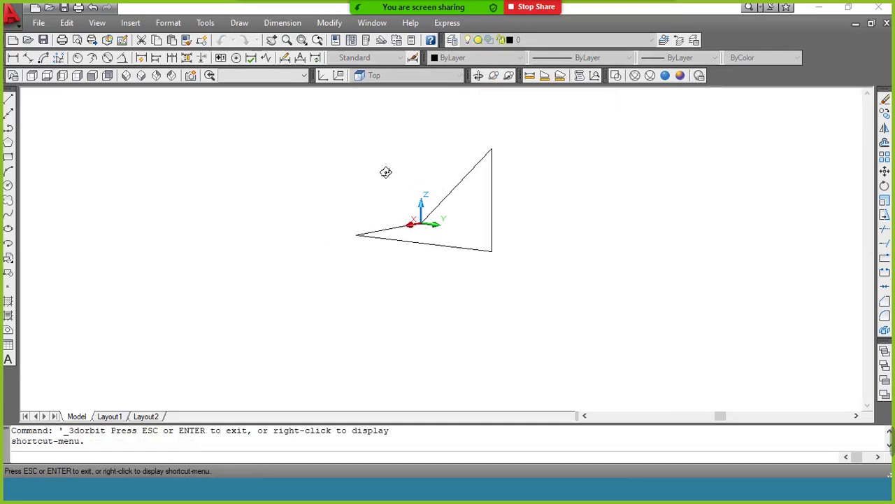
right_click(375, 164)
click(396, 172)
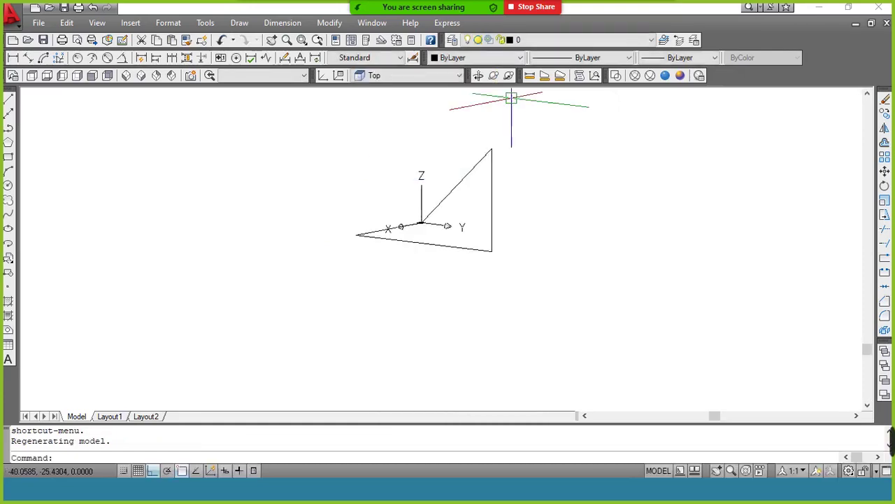
click(141, 76)
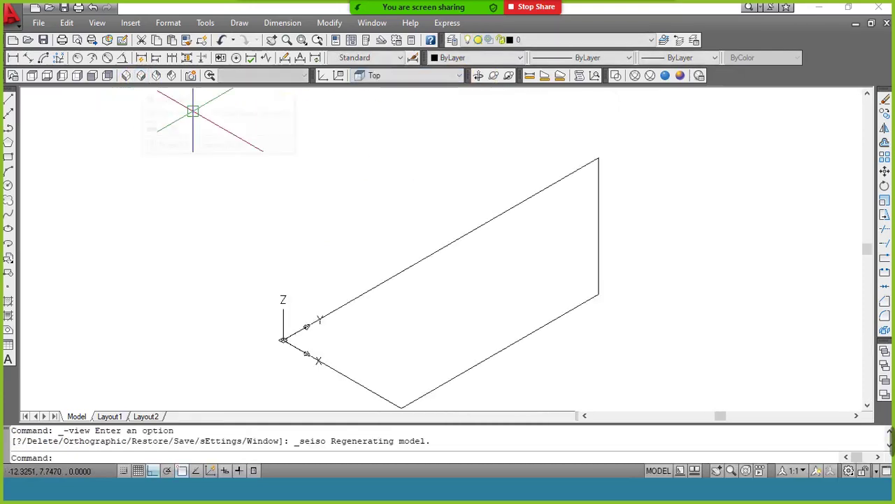
Erase the vertical line and the sloping line that runs back to the origin.
click(628, 142)
click(545, 190)
text(e)
key(Return)
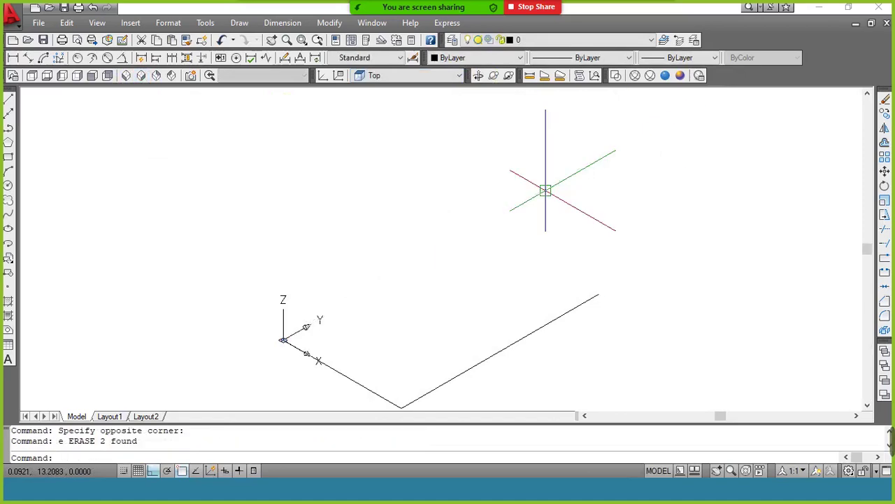
Complete the base rectangle with a 6-unit line along negative X from the open end of the 10-unit side and a line to the origin.
text(l)
key(Return)
click(598, 295)
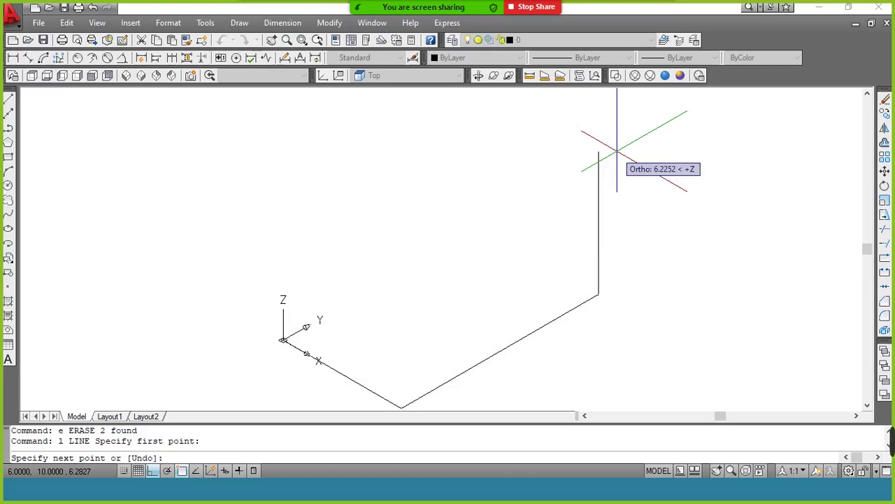
click(598, 368)
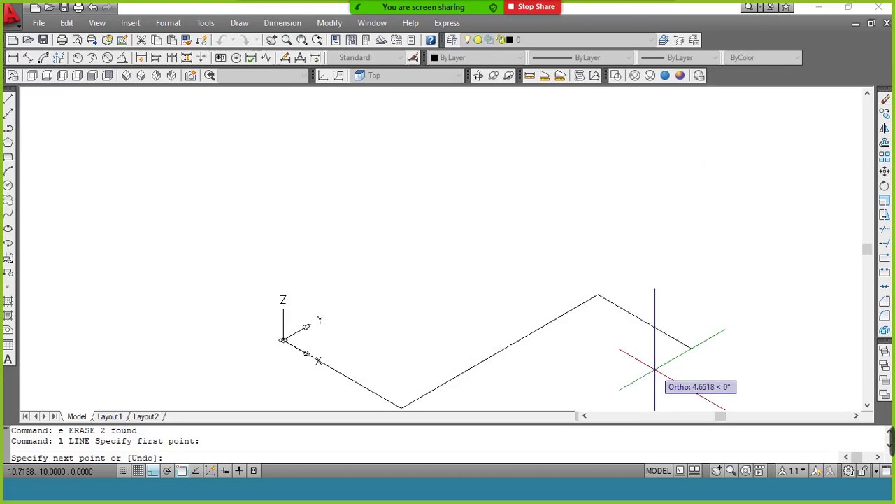
click(689, 307)
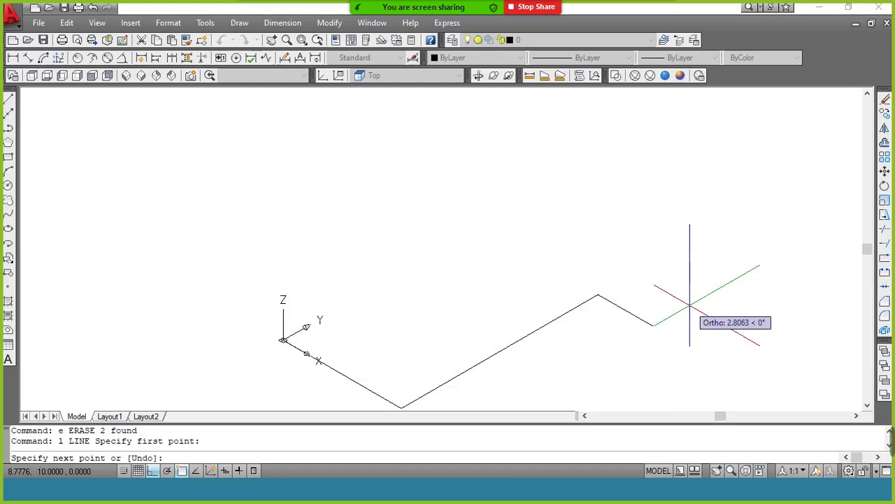
text(u)
key(Return)
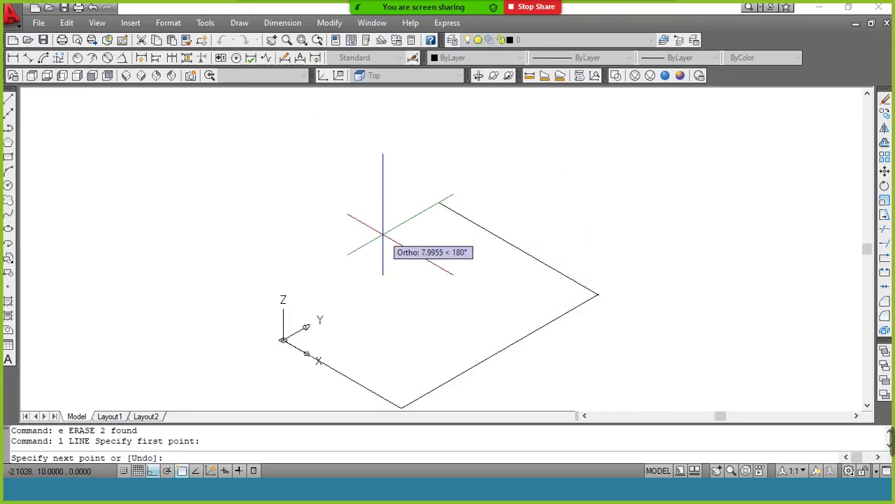
text(6)
key(Return)
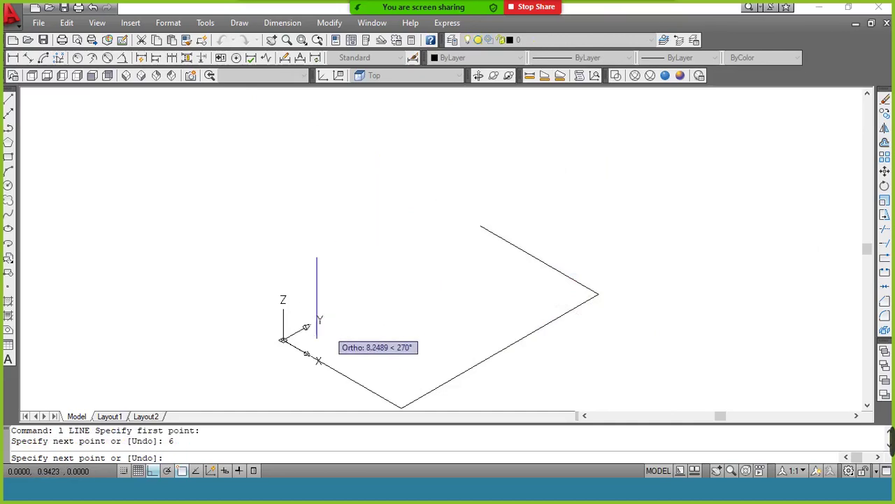
click(283, 340)
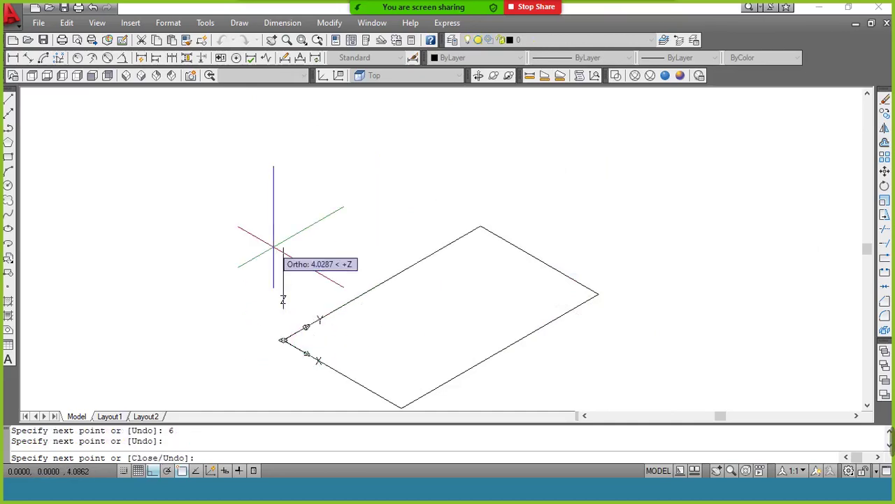
key(Return)
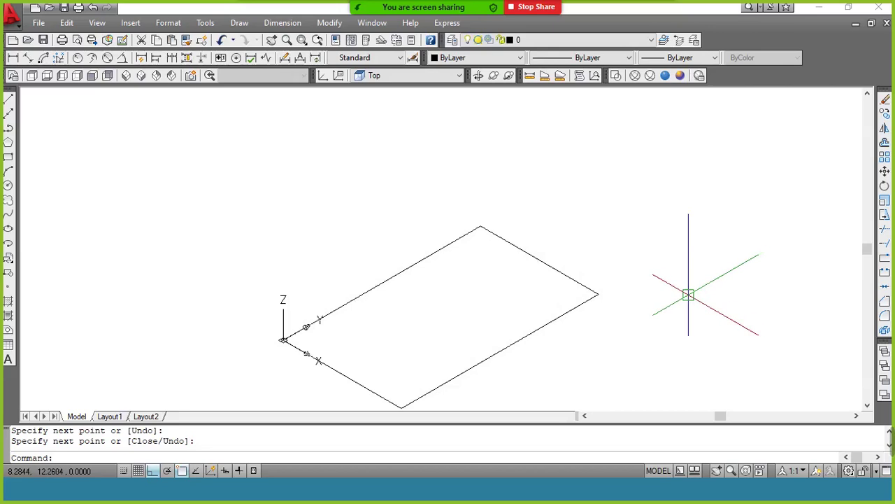
Apply the Conceptual visual style to the drawing.
scroll(688, 295, down, 2)
scroll(688, 295, up, 2)
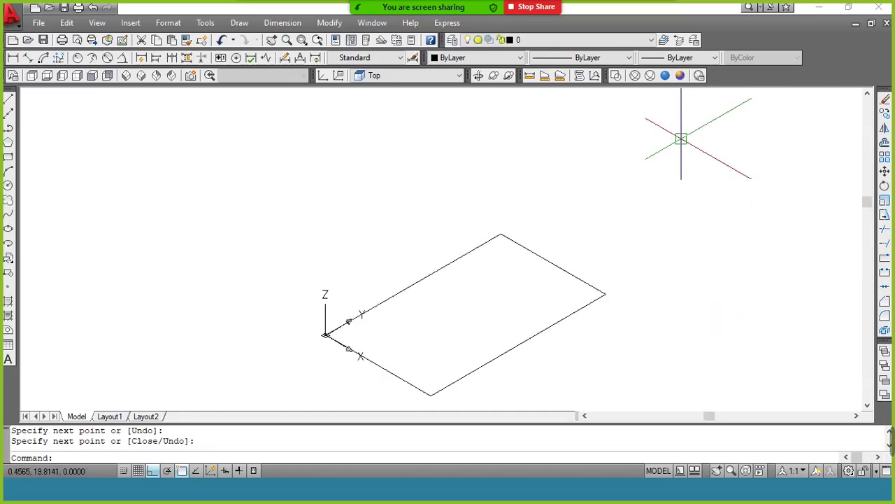
click(682, 81)
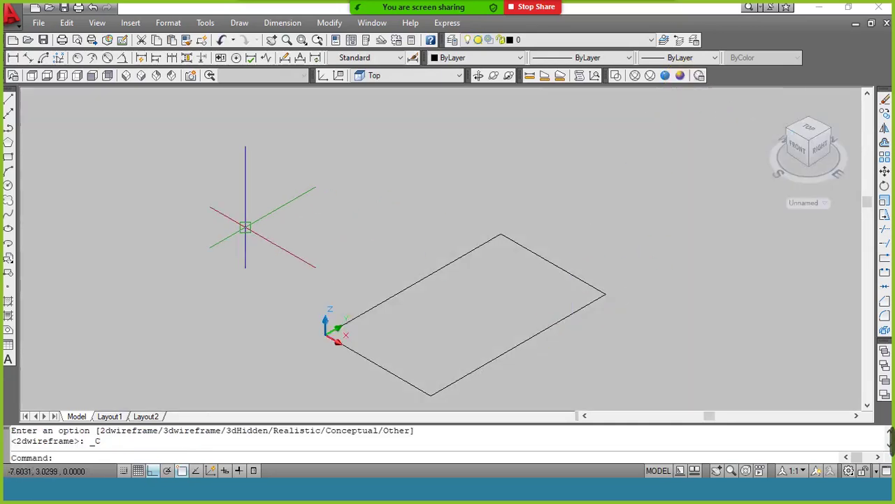
Extrude all four lines of the rectangle to a height of 10.
text(ext)
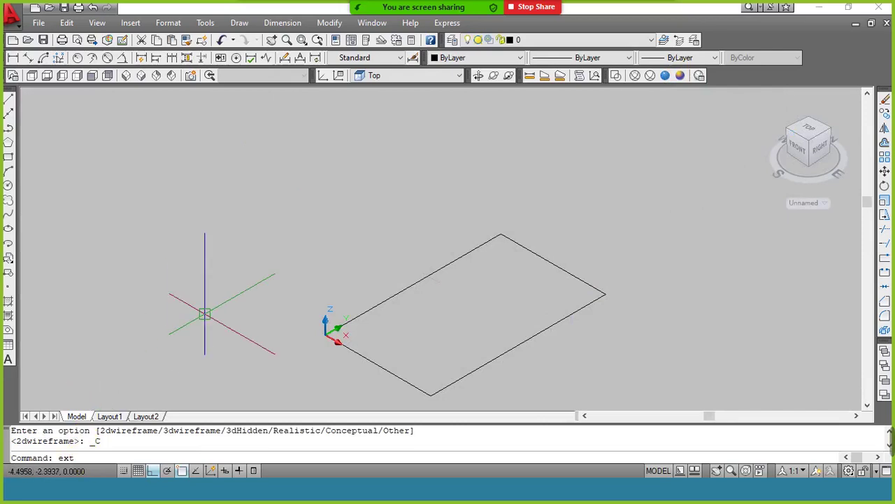
key(Return)
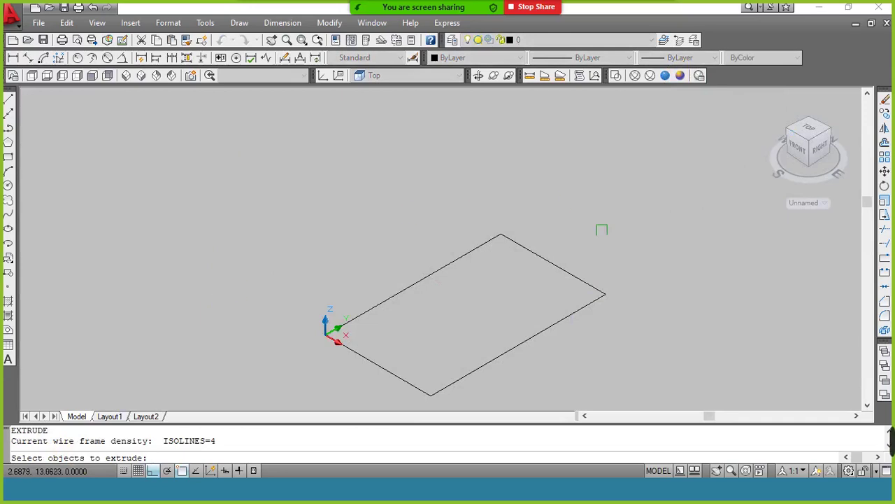
click(645, 222)
click(313, 410)
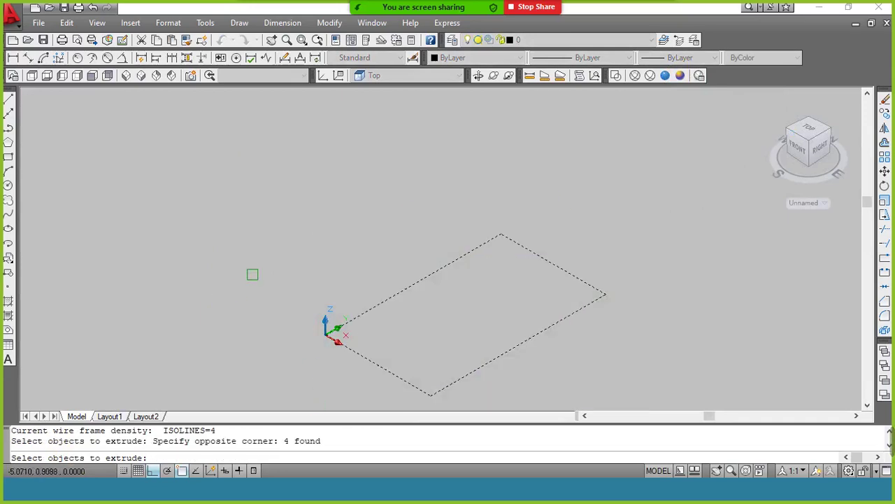
key(Return)
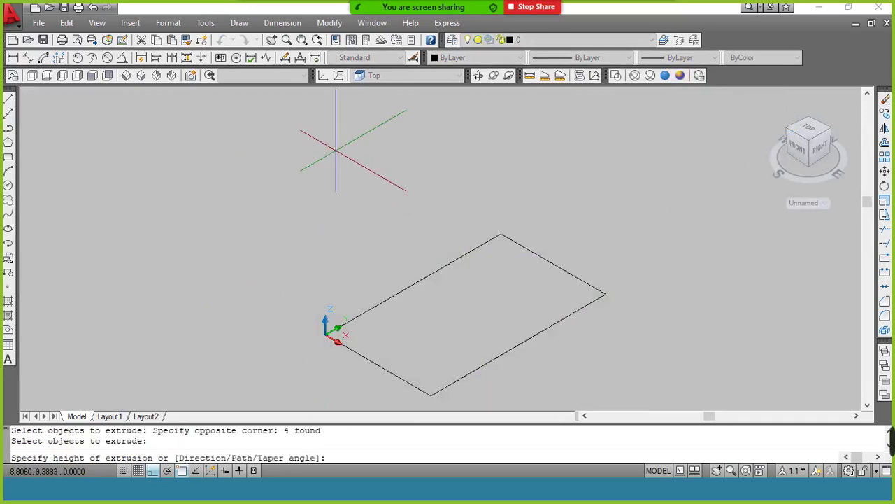
text(10)
key(Return)
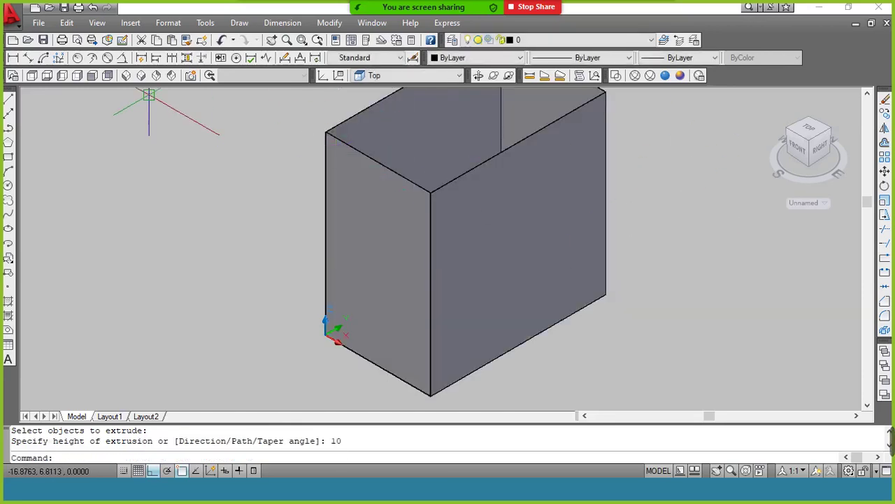
Restore the southeast isometric view and zoom to the extents of the extruded walls.
click(140, 76)
click(140, 78)
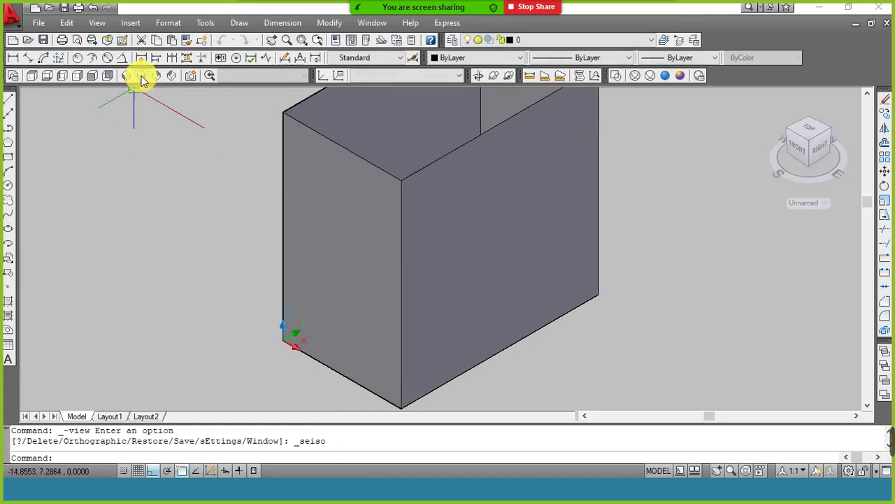
text(z)
key(Return)
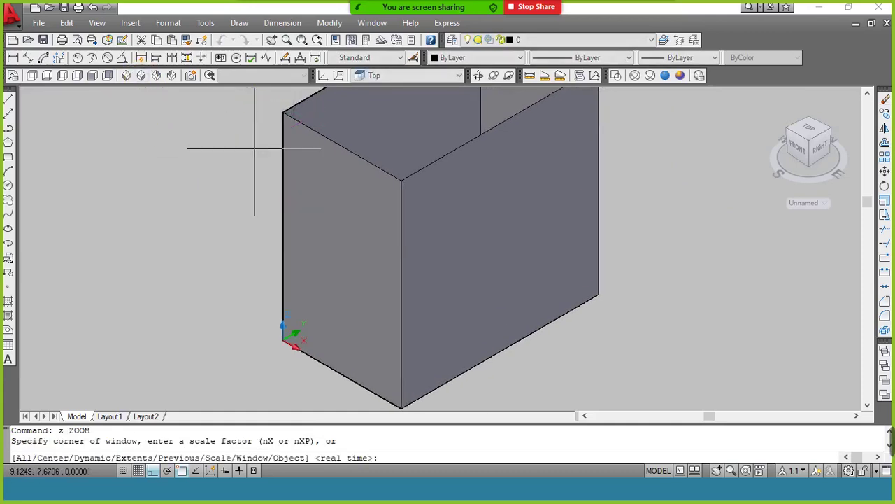
text(e)
key(Return)
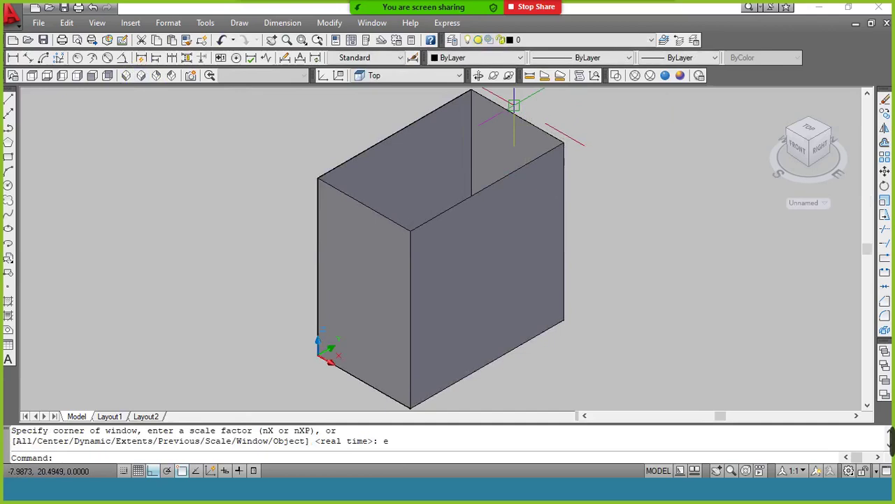
Orbit the extruded walls to inspect the hollow interior from above, and restore the southeast isometric view.
click(478, 76)
drag(478, 94, 484, 195)
click(483, 195)
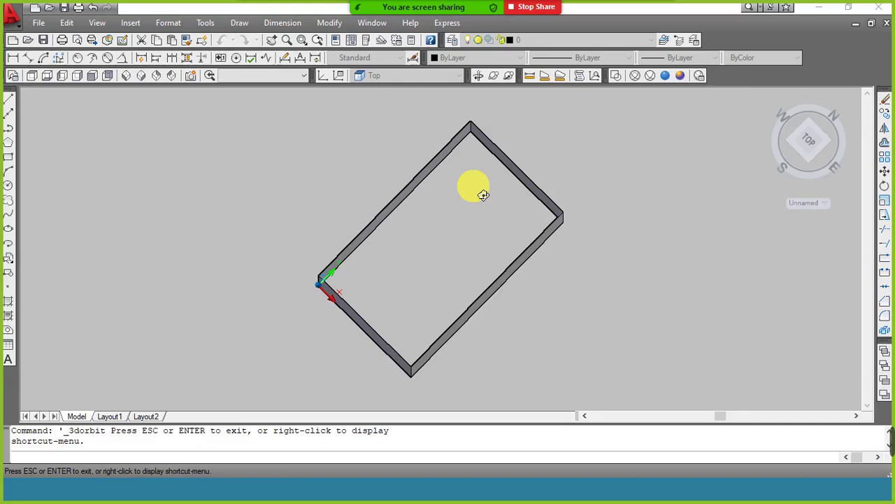
drag(483, 195, 464, 160)
right_click(456, 156)
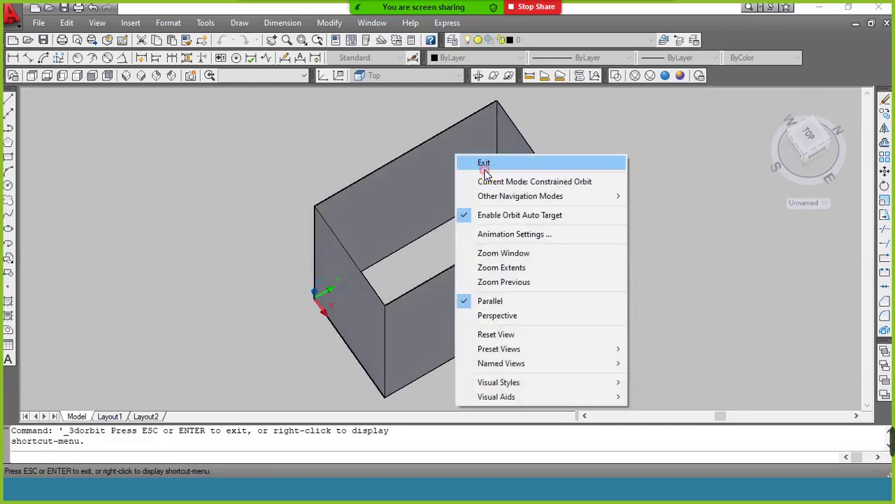
click(483, 163)
click(140, 77)
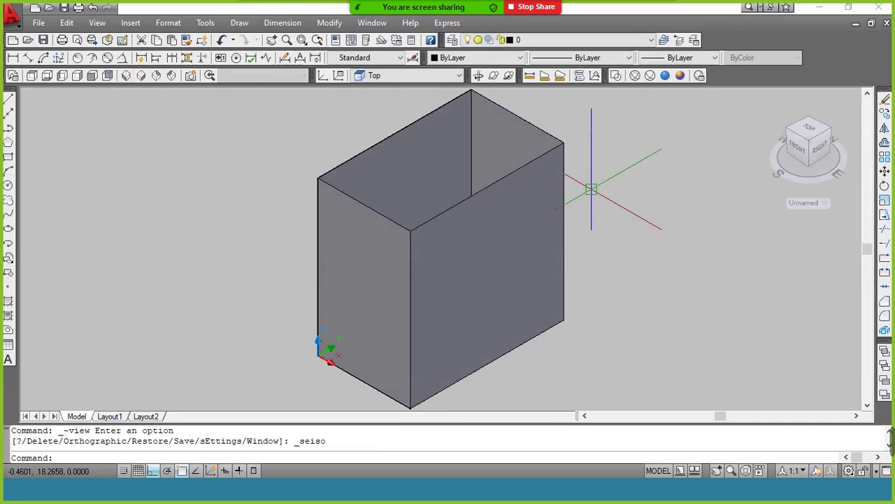
Undo the view changes and the extrusion back to the four flat base lines, leaving nothing selected.
key(ctrl+z)
key(ctrl+z)
key(ctrl+z)
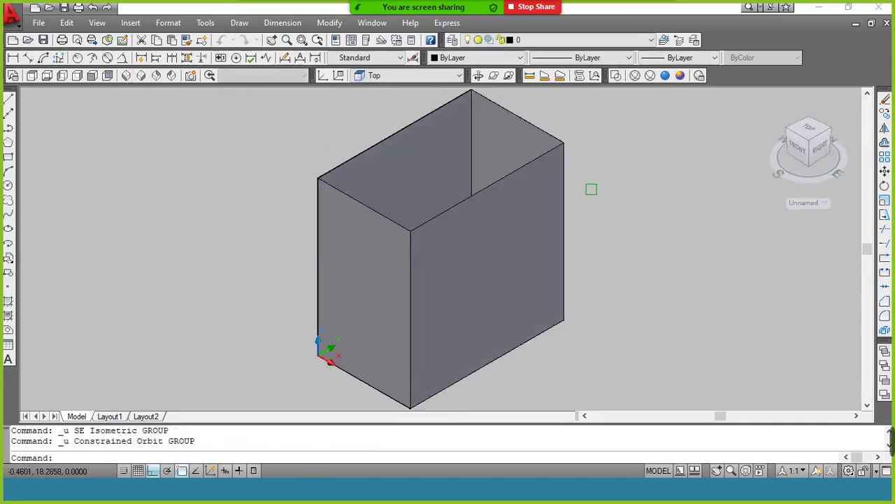
key(ctrl+z)
key(ctrl+z)
key(ctrl+z)
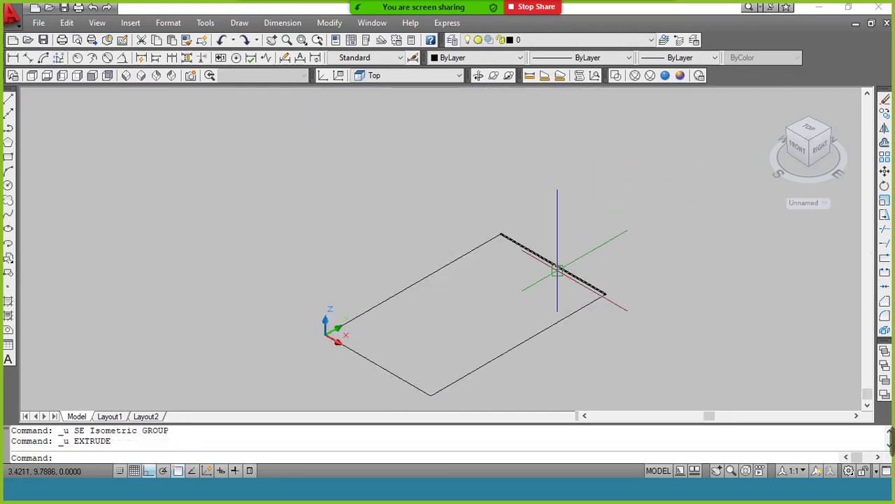
click(552, 269)
key(Escape)
key(Escape)
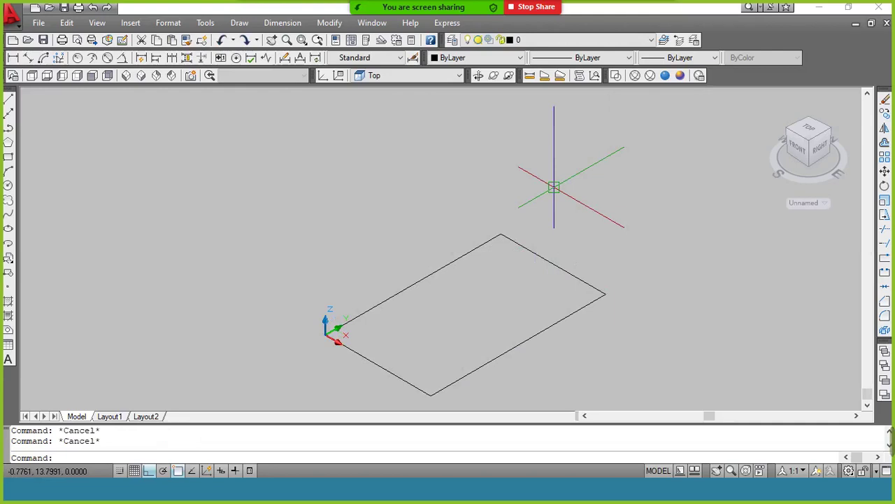
Convert the rectangle's far 6-unit line into a polyline with PEDIT.
text(pe)
key(Return)
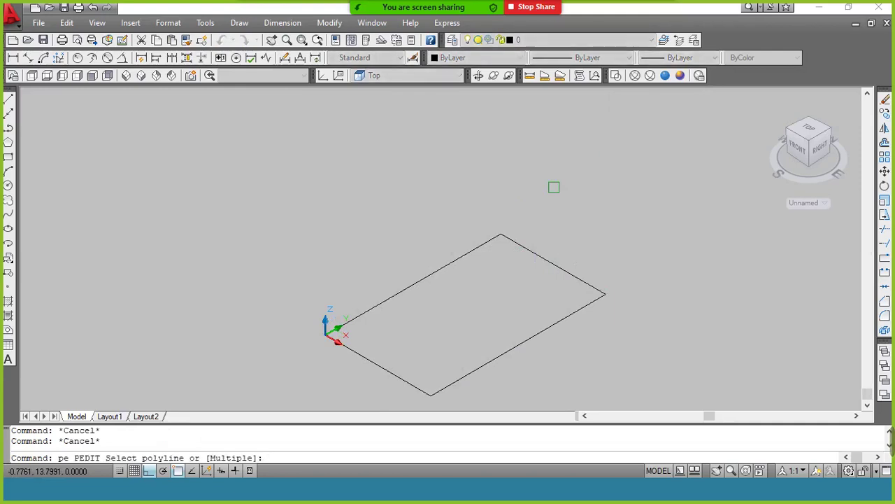
click(545, 259)
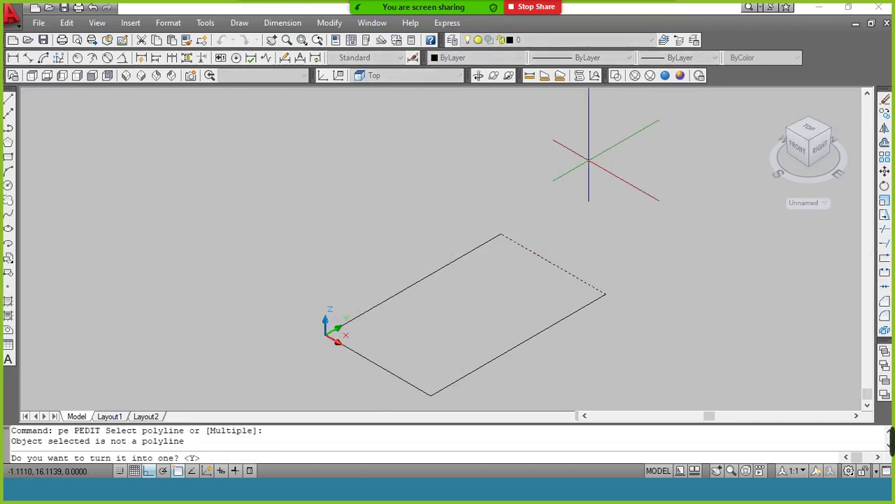
text(y)
key(Return)
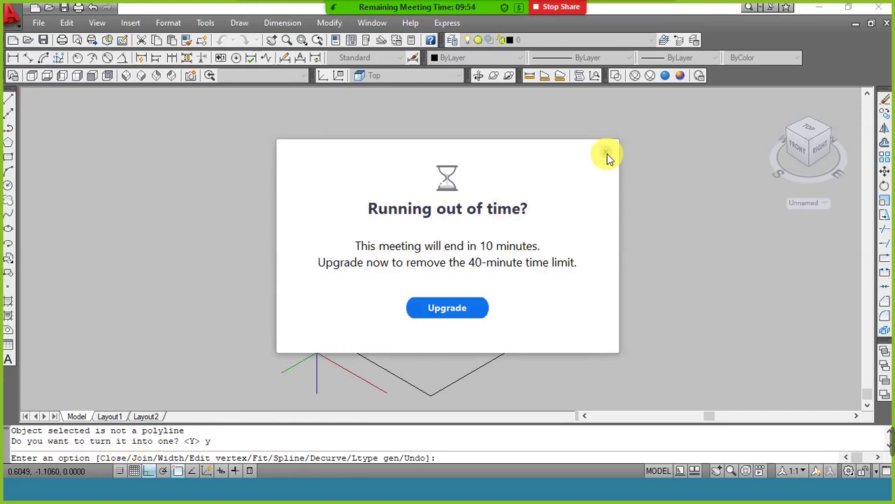
Dismiss the Zoom meeting time notice, look through the participant list and minimize it.
click(607, 153)
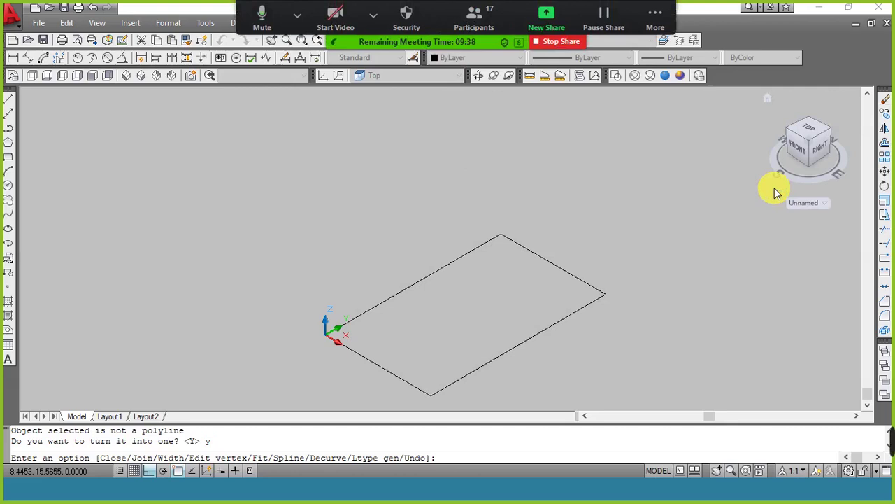
key(alt+u)
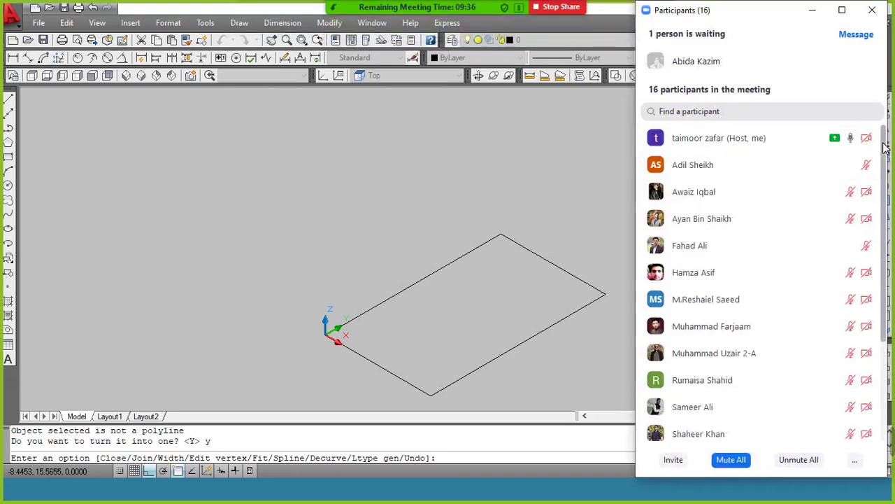
drag(885, 146, 891, 280)
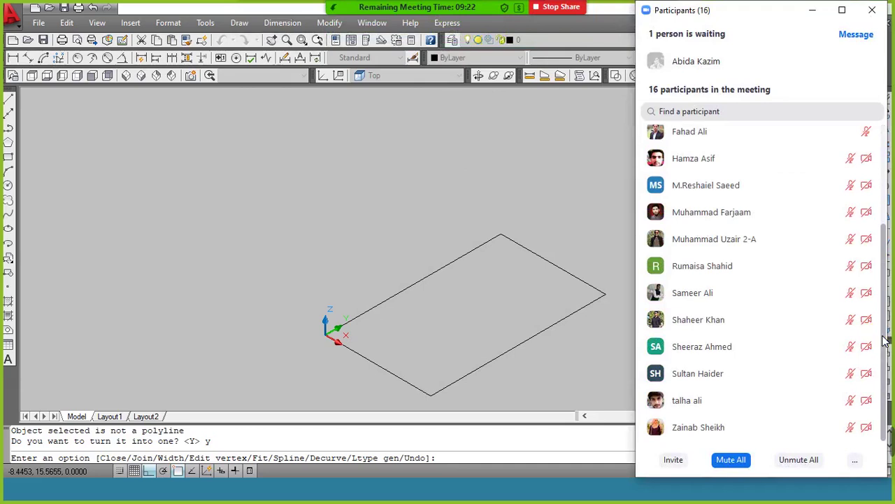
scroll(885, 341, up, 2)
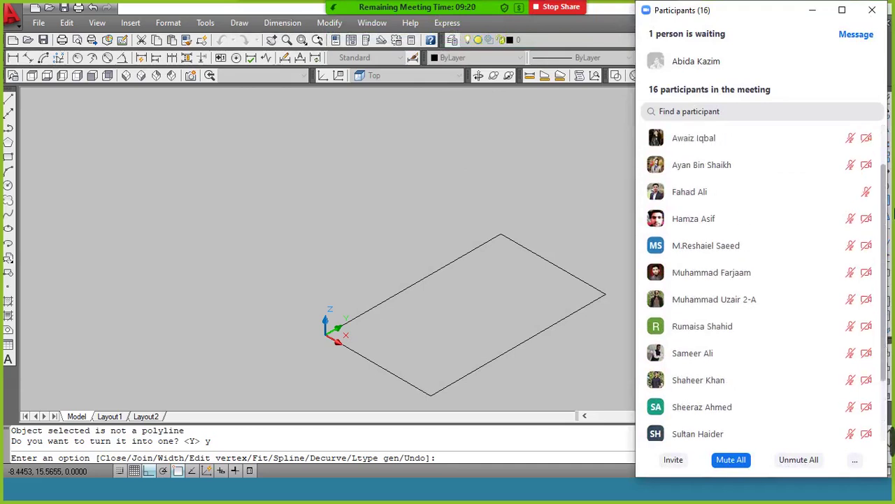
scroll(886, 156, up, 2)
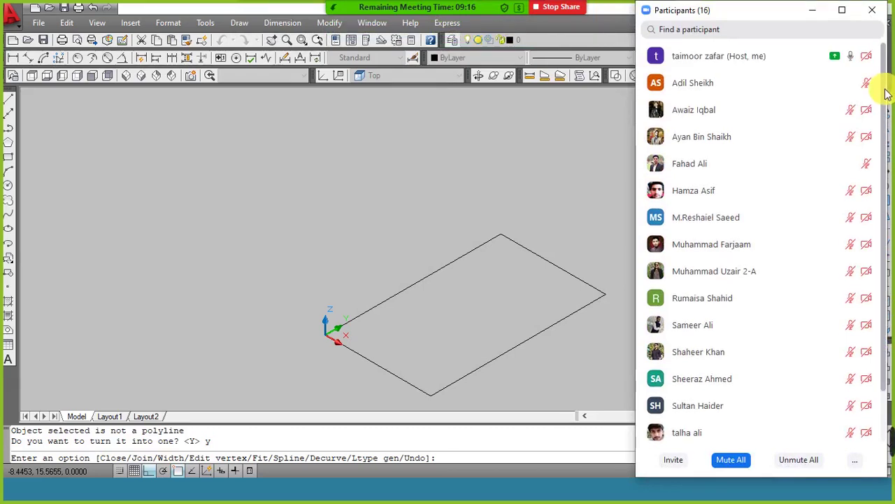
scroll(885, 116, down, 1)
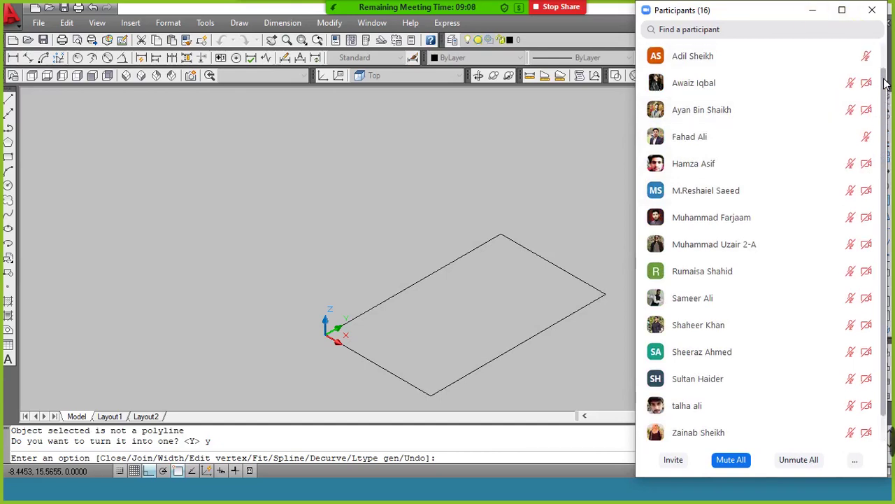
scroll(885, 117, up, 1)
click(811, 13)
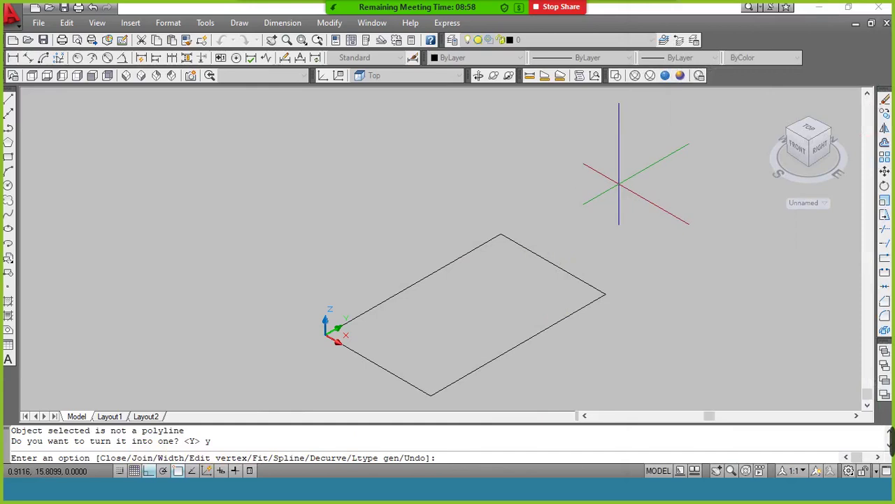
Join all four rectangle lines into a single closed polyline and finish the polyline edit.
text(j)
key(Return)
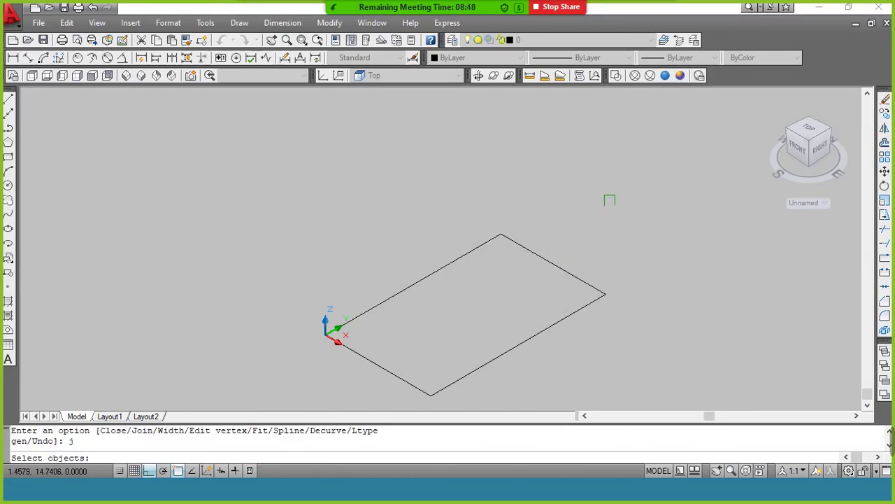
click(627, 203)
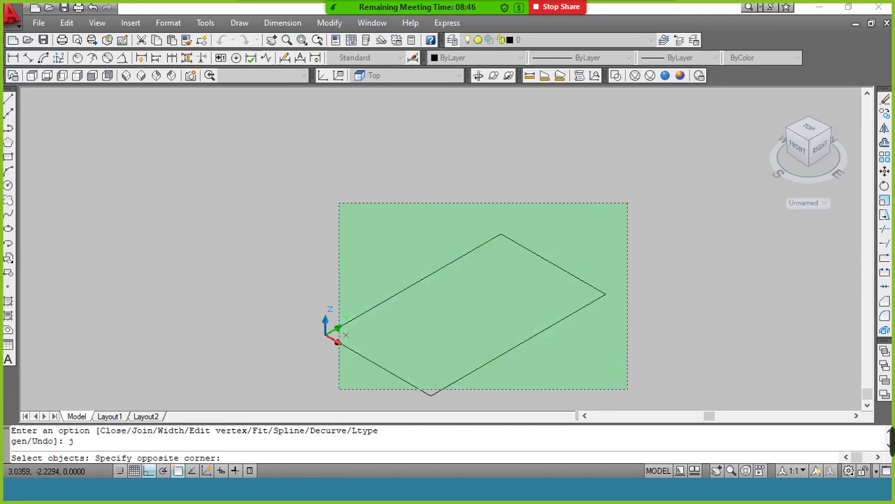
click(338, 391)
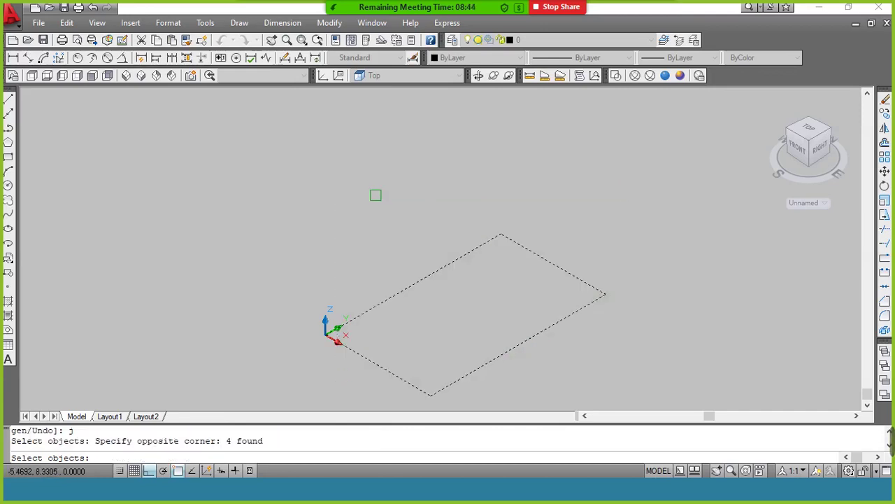
key(Return)
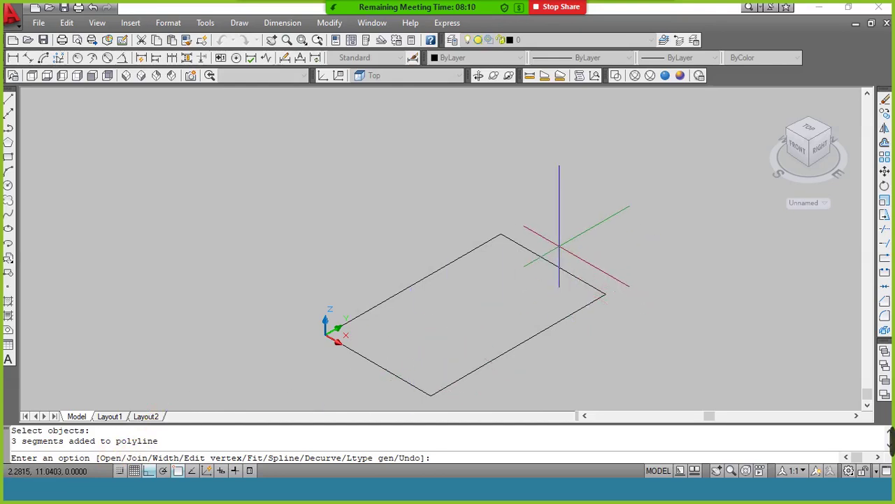
key(Return)
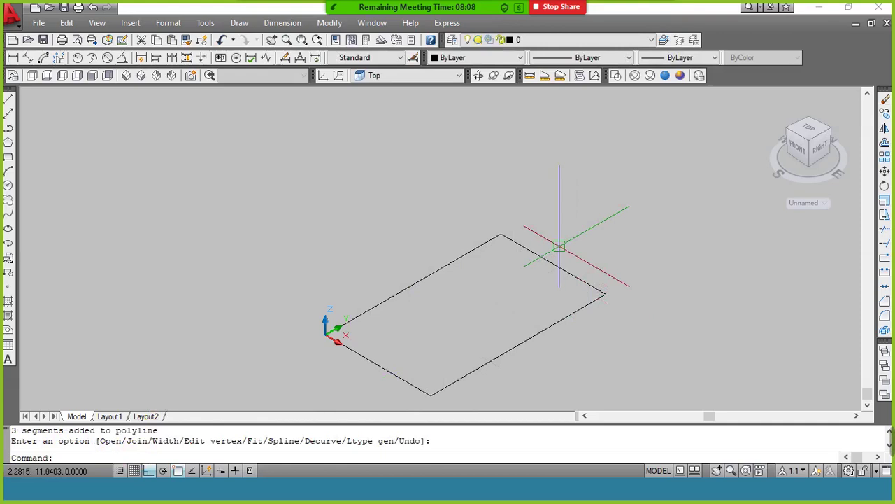
Extrude the joined rectangle polyline upward into a solid box, picking its height freehand.
text(ext)
key(Return)
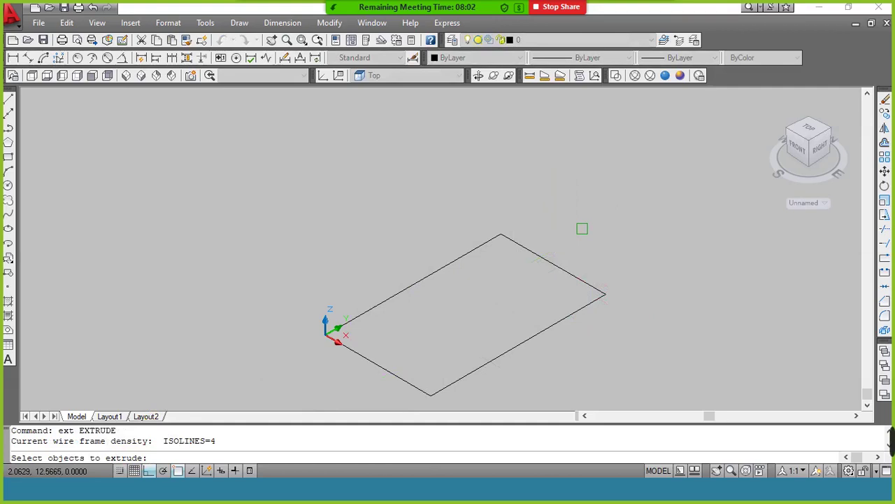
click(611, 201)
click(303, 379)
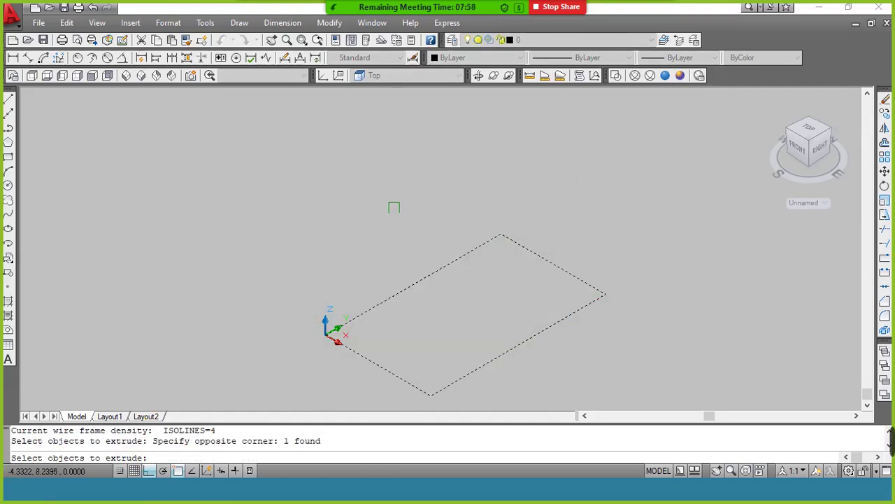
key(Return)
key(Return)
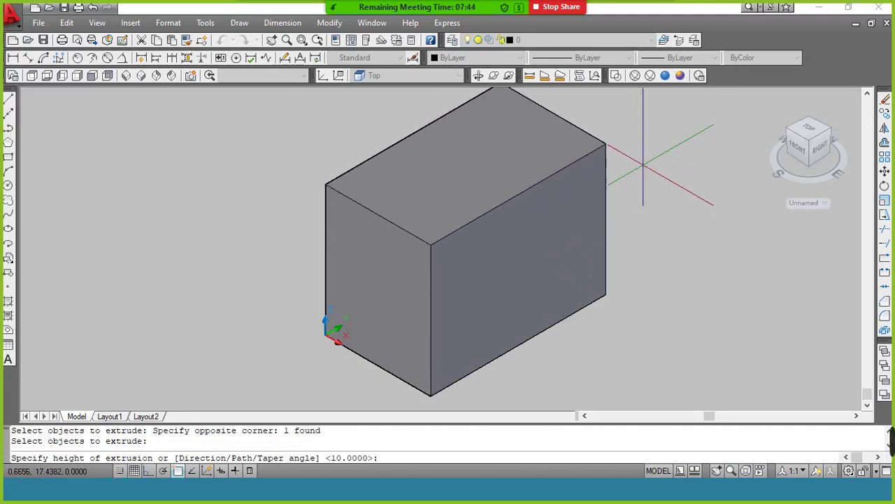
click(643, 164)
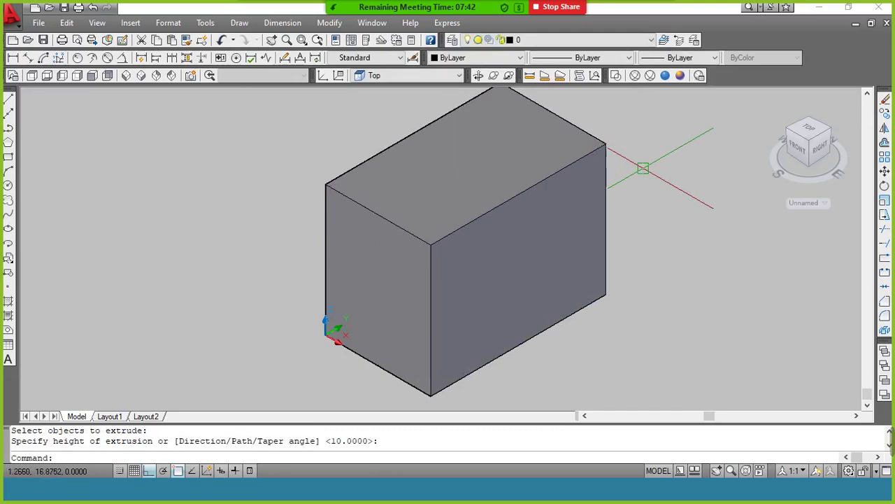
Orbit the solid box to inspect its closed top and front, and return to the southeast isometric view.
click(478, 76)
drag(474, 149, 473, 218)
right_click(473, 218)
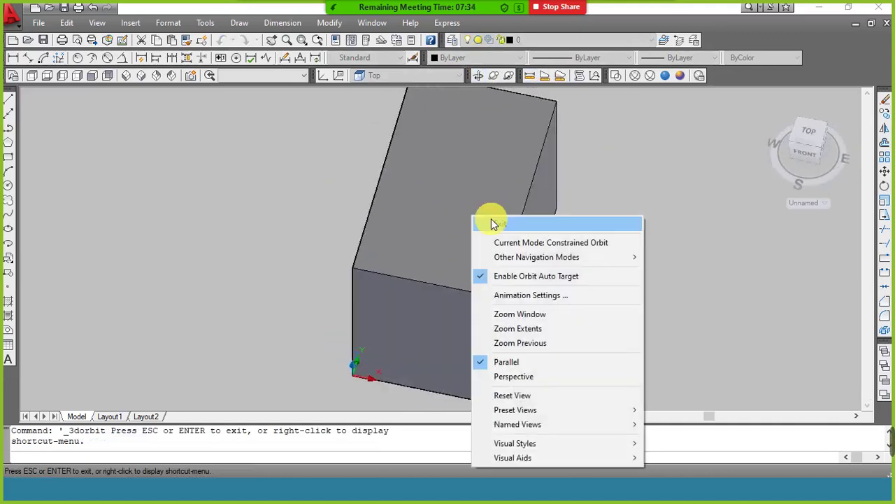
click(490, 223)
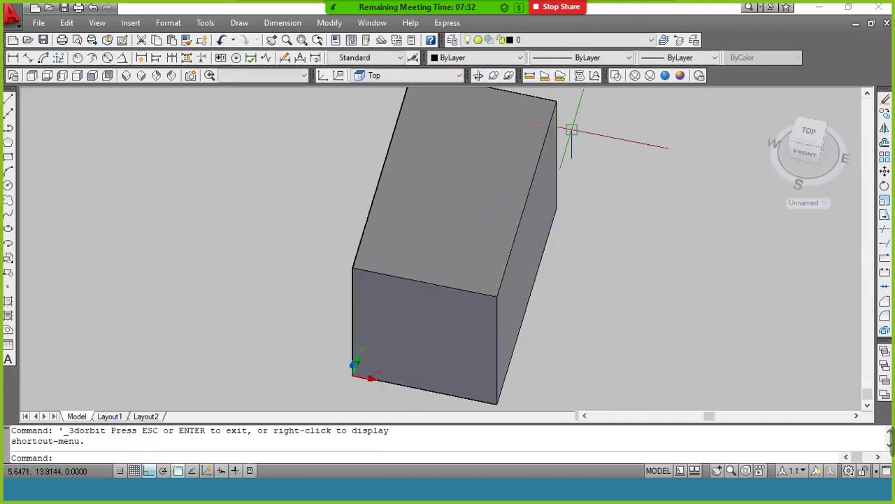
click(141, 75)
Read the latest messages in the Zoom group chat and minimize the chat window.
click(650, 21)
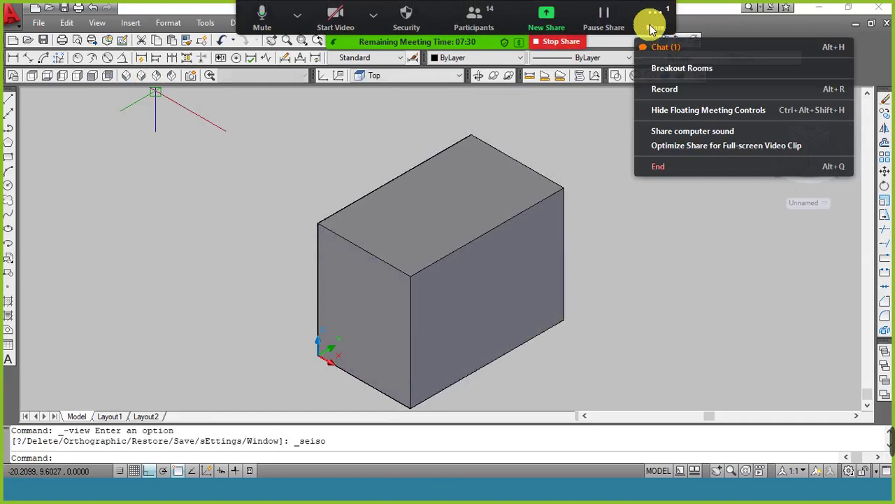
click(664, 48)
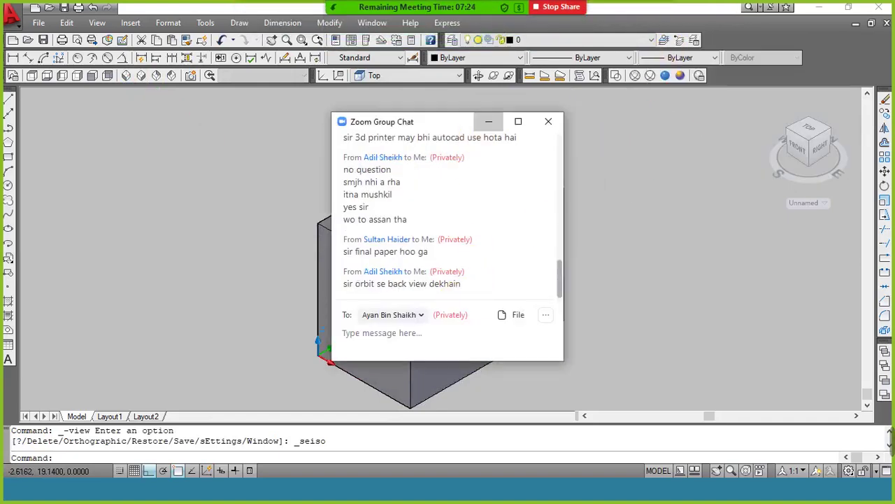
click(488, 121)
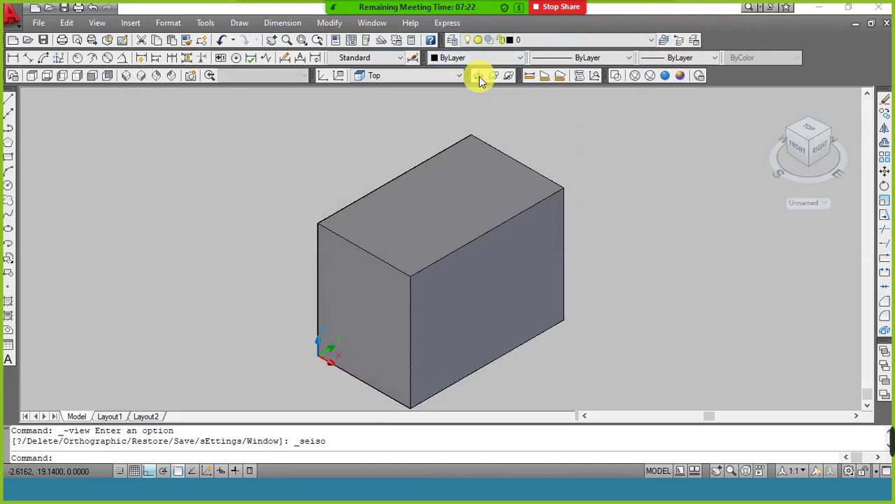
Orbit the box again to examine it from its right side, and reset to the southeast isometric view.
click(478, 77)
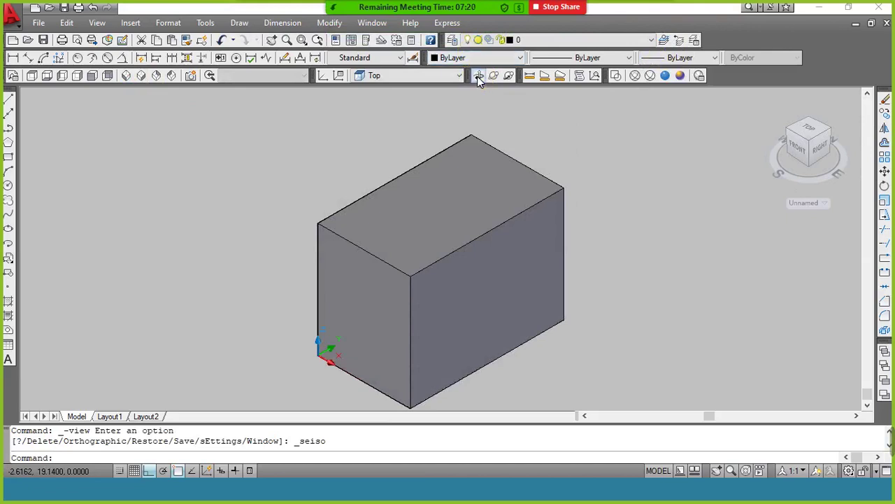
drag(457, 186, 438, 310)
right_click(445, 250)
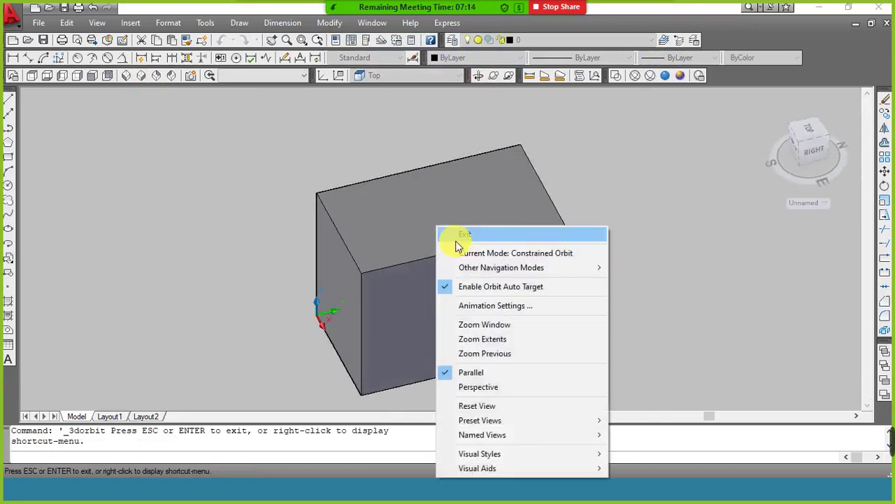
click(456, 235)
click(142, 76)
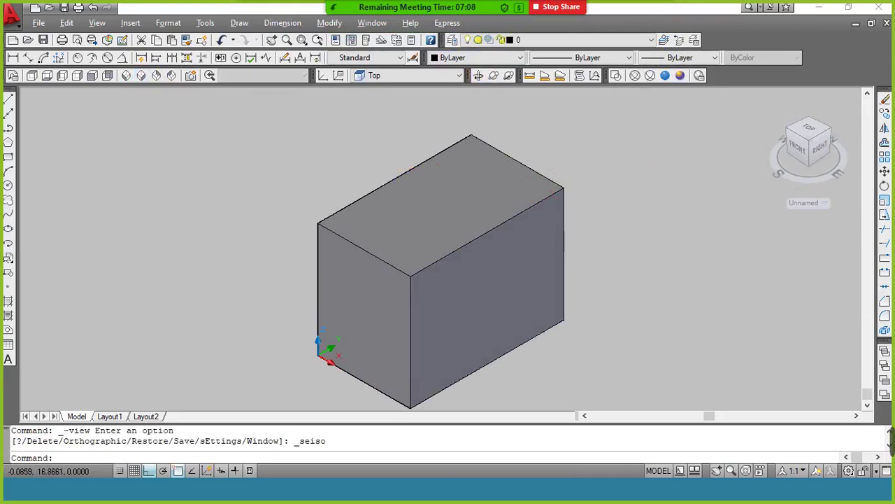
Switch to the Week-11 document in Nitro Pro and review the rectangle exercise on converting a 2D object into 3D.
key(alt+Tab)
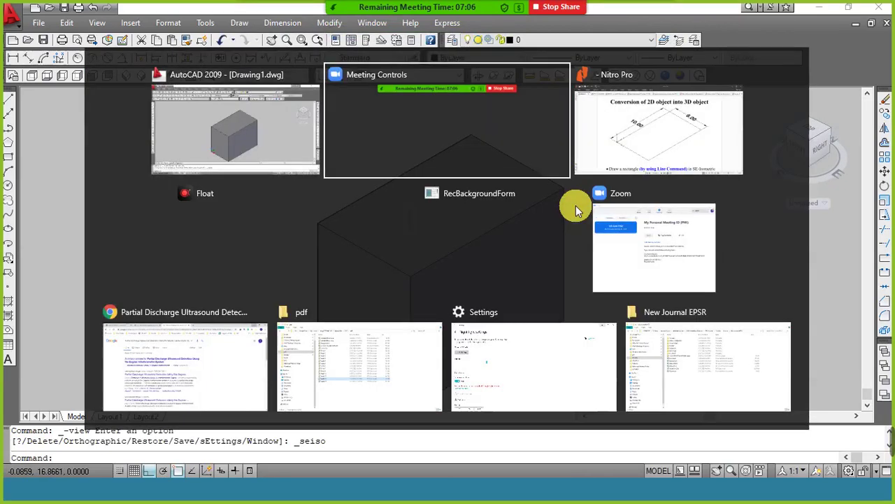
click(637, 144)
scroll(674, 181, down, 1)
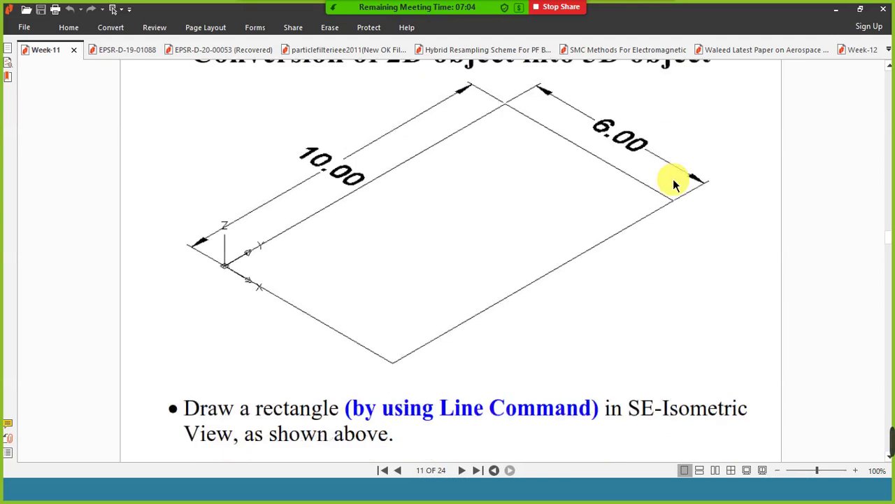
Review the remaining Week-11 slides on the extrude procedure and its final result, up to Example 2 on extrusion along a path.
click(777, 470)
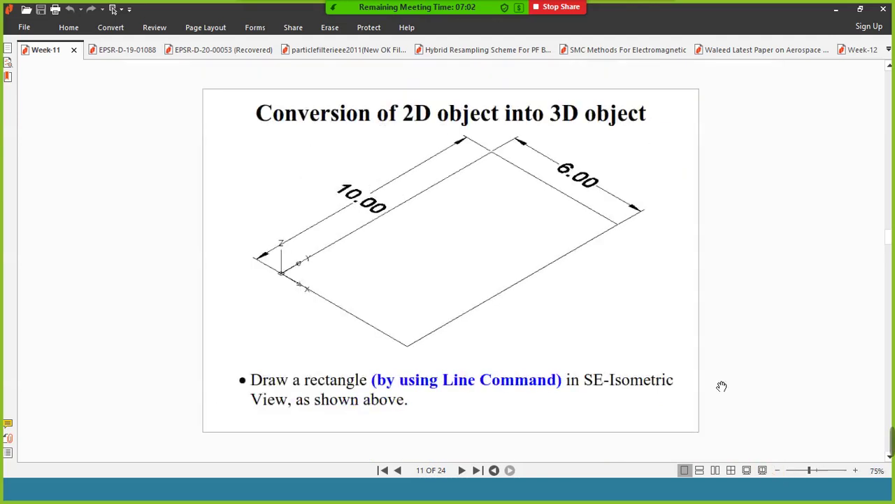
scroll(669, 280, down, 2)
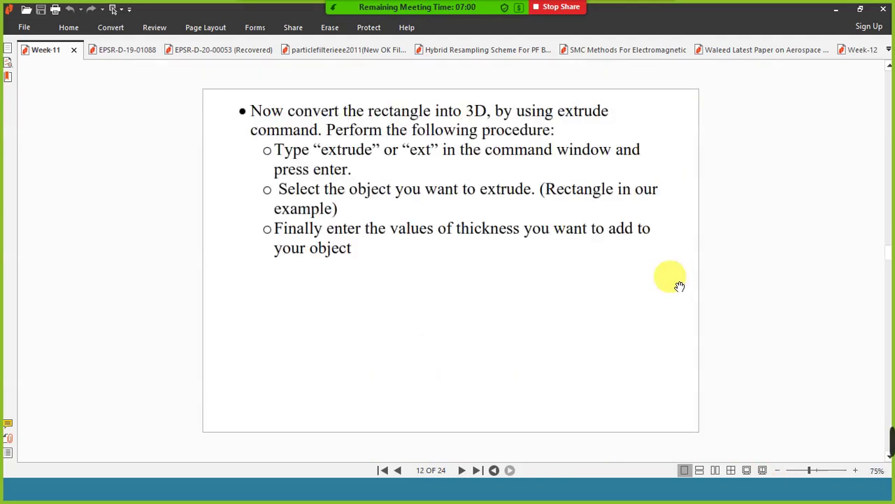
scroll(679, 286, down, 1)
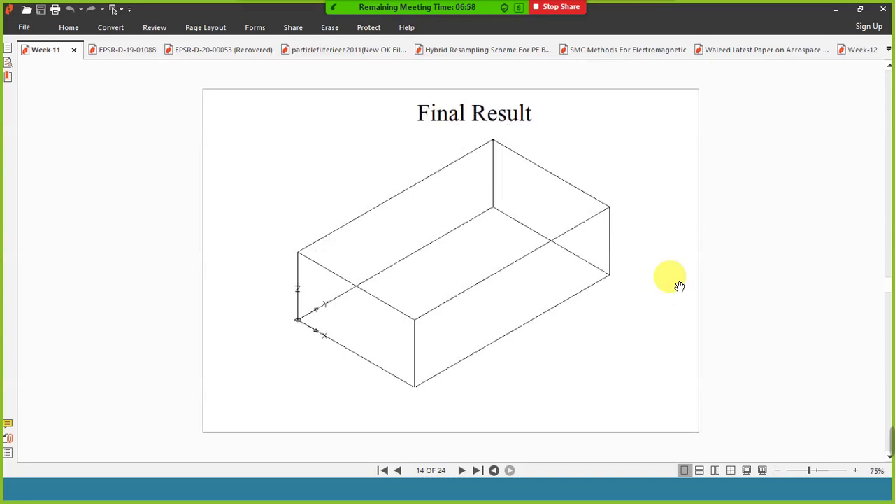
scroll(679, 286, down, 1)
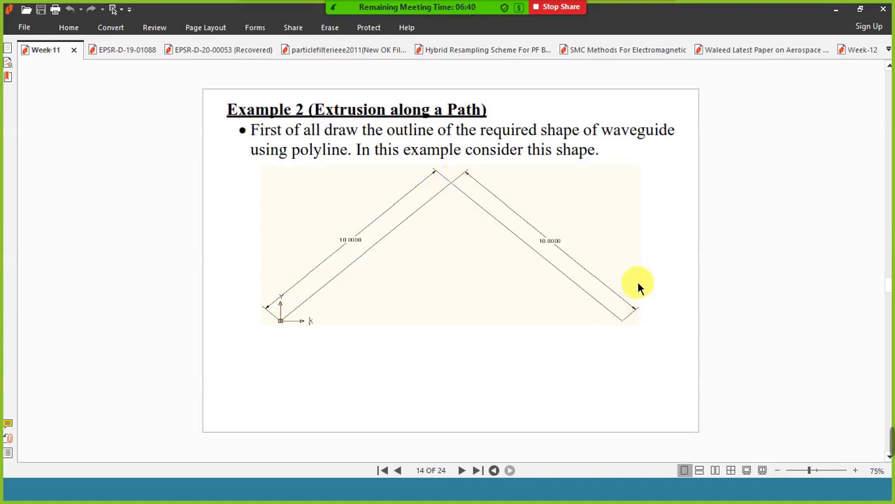
Switch to AutoCAD, erase the solid box and dismiss the sub-selection tip.
key(alt+Tab)
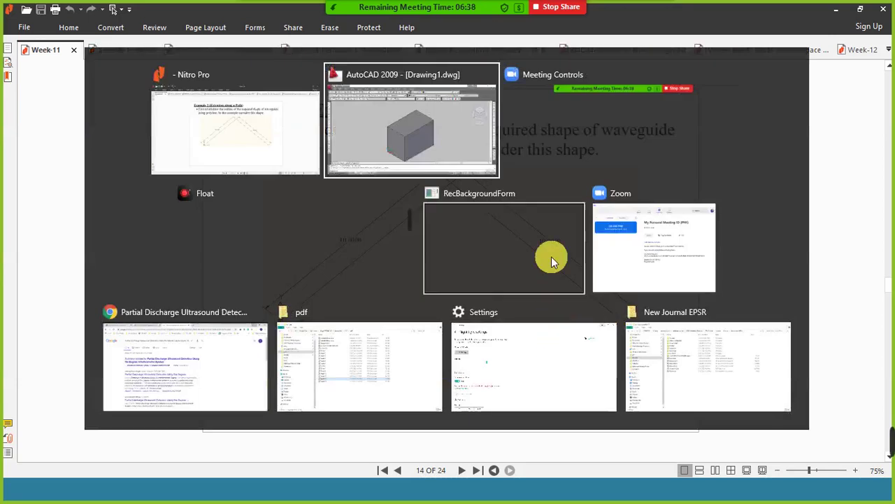
click(394, 136)
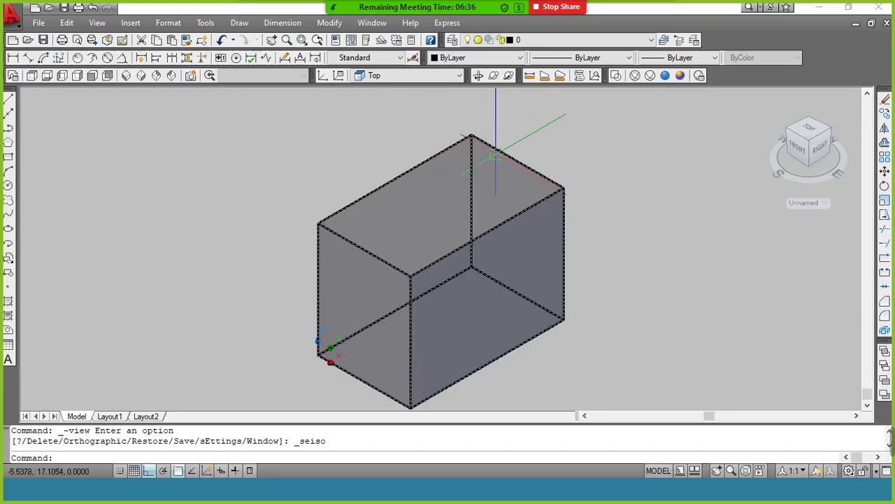
click(500, 153)
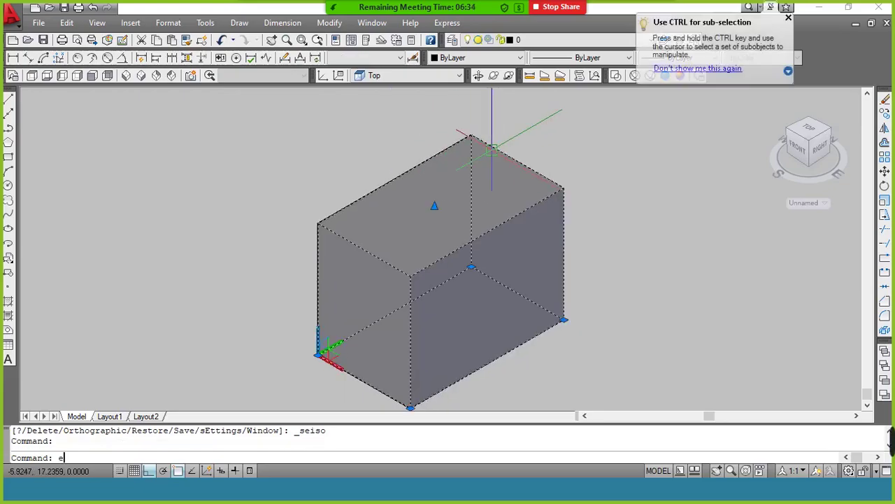
text(e)
key(Return)
click(140, 76)
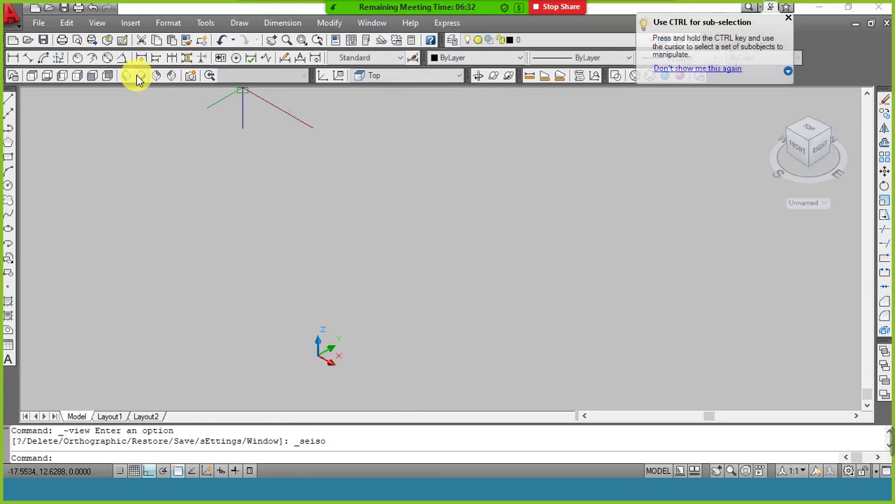
click(788, 19)
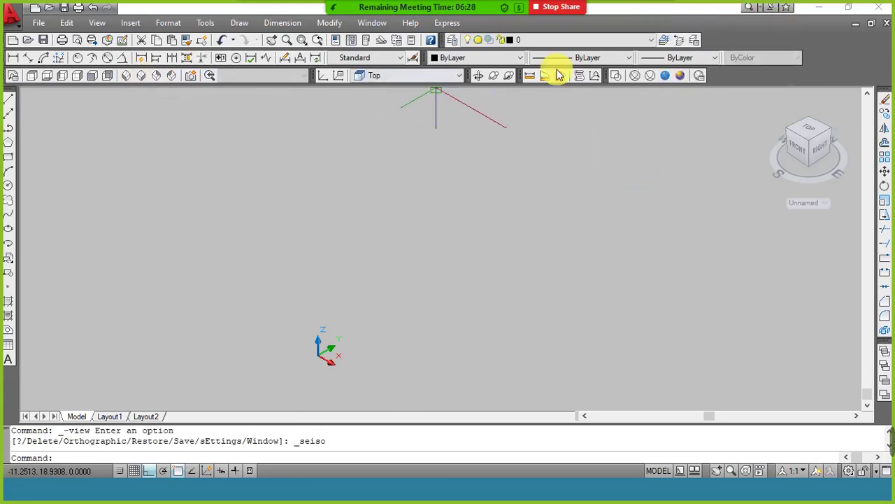
Set the visual style to 2D wireframe and the UCS to Front.
click(619, 78)
middle_drag(438, 92, 392, 91)
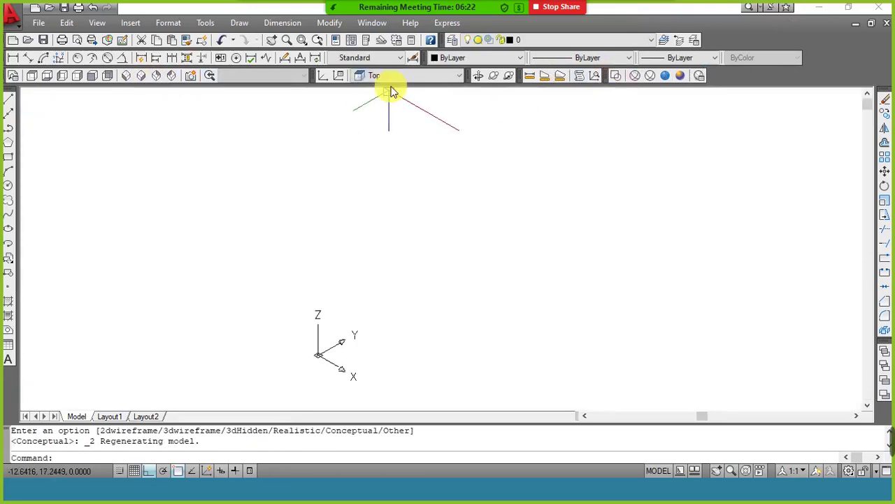
click(400, 78)
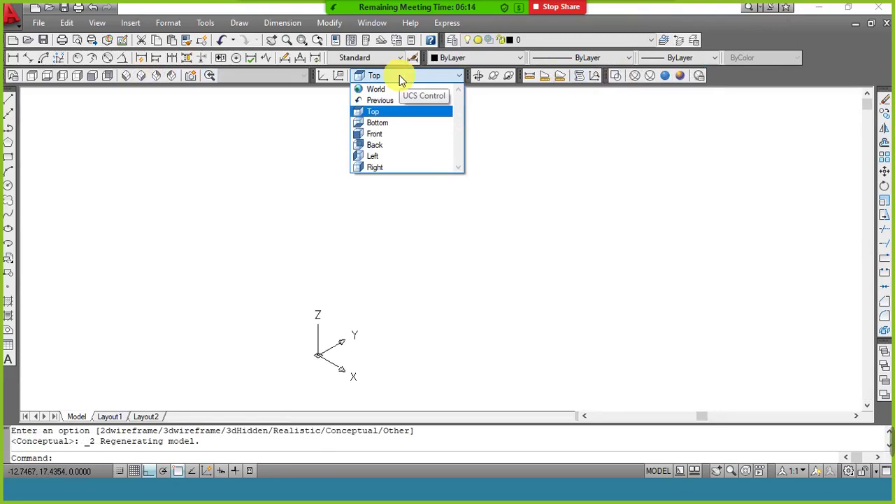
click(409, 135)
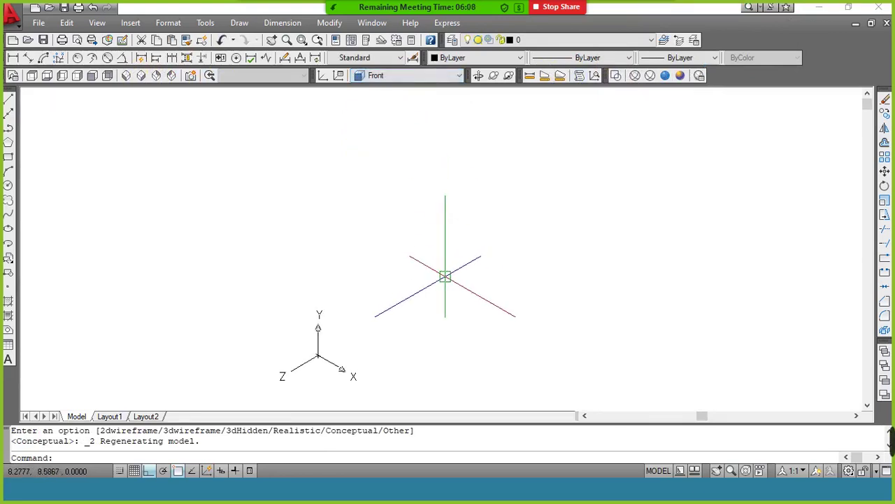
text(l)
key(Return)
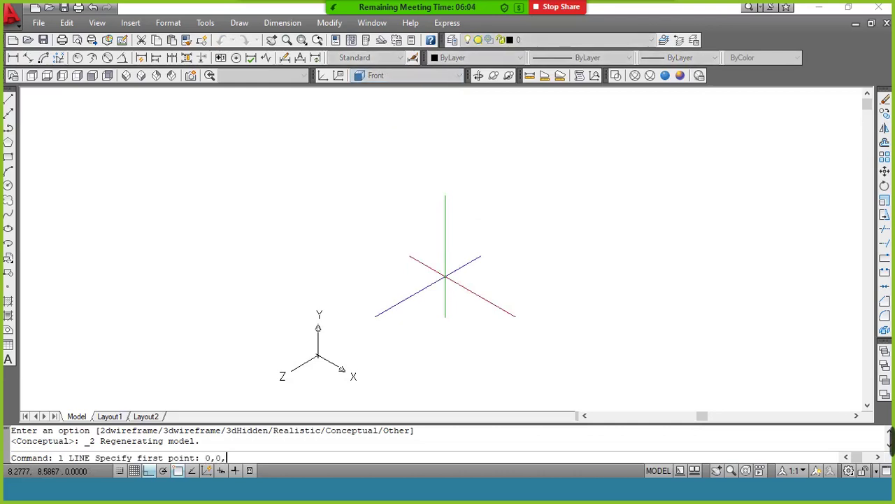
text(0,0,0)
key(Return)
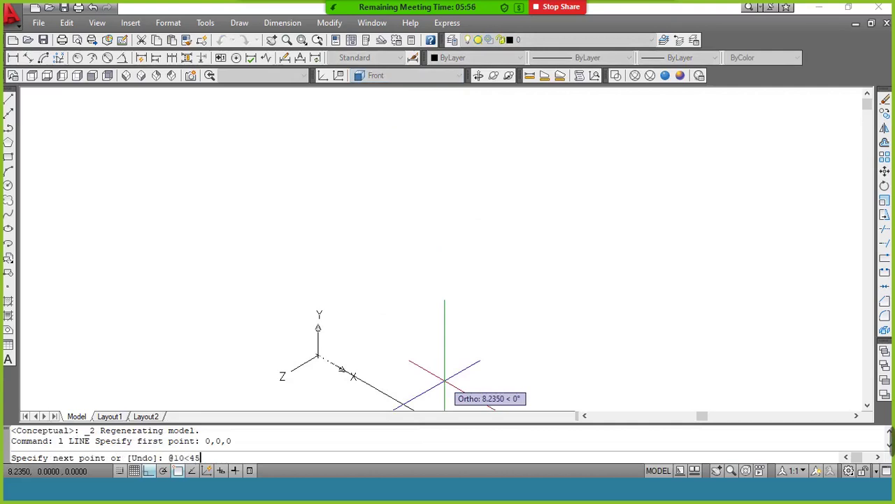
text(@10<45)
key(Return)
key(Return)
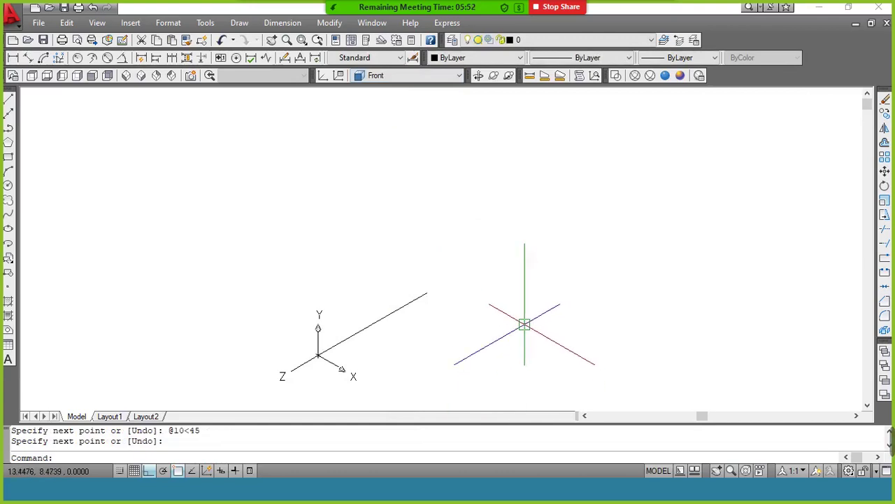
Mirror the 45-degree line about a vertical axis through its upper endpoint, keeping the source line.
text(mi)
key(Return)
click(425, 293)
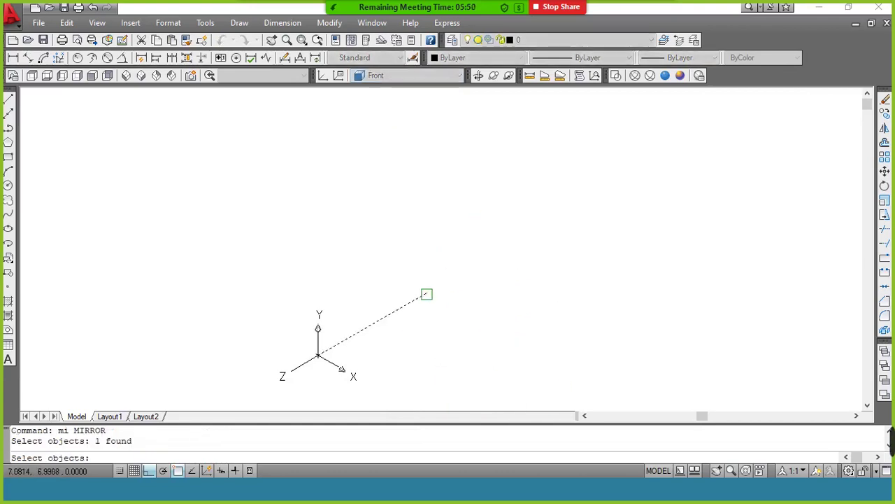
key(Return)
click(427, 293)
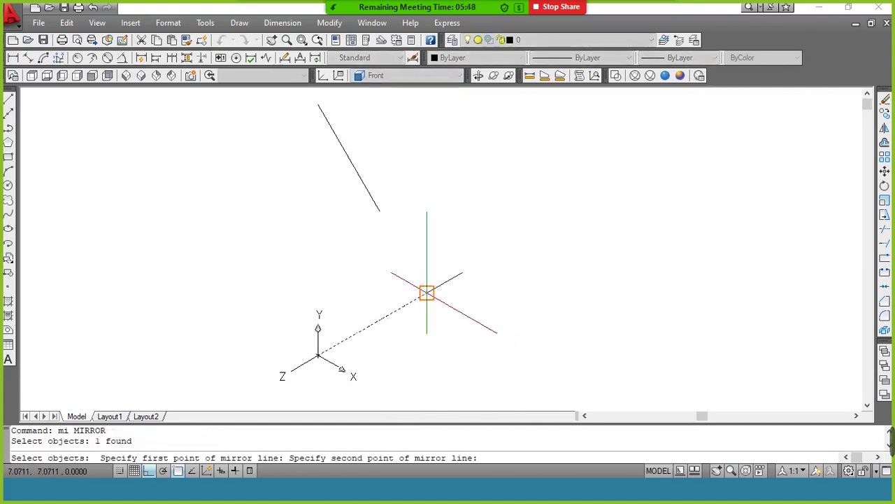
click(422, 378)
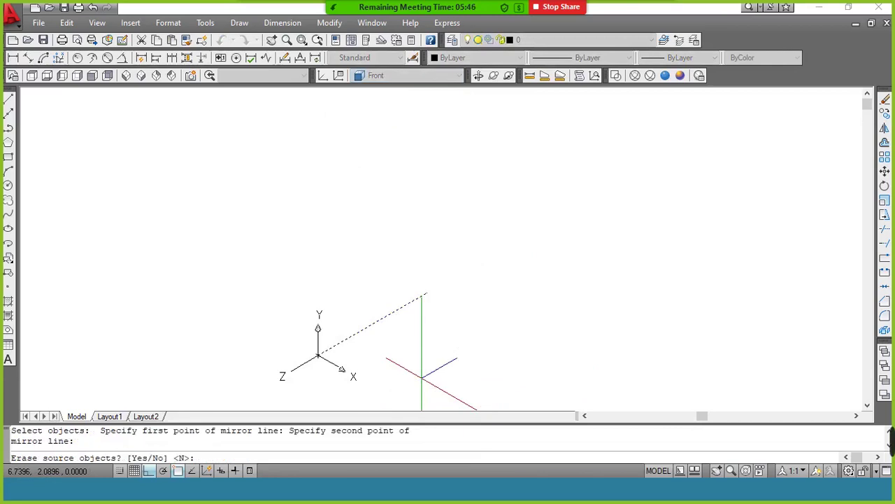
key(Return)
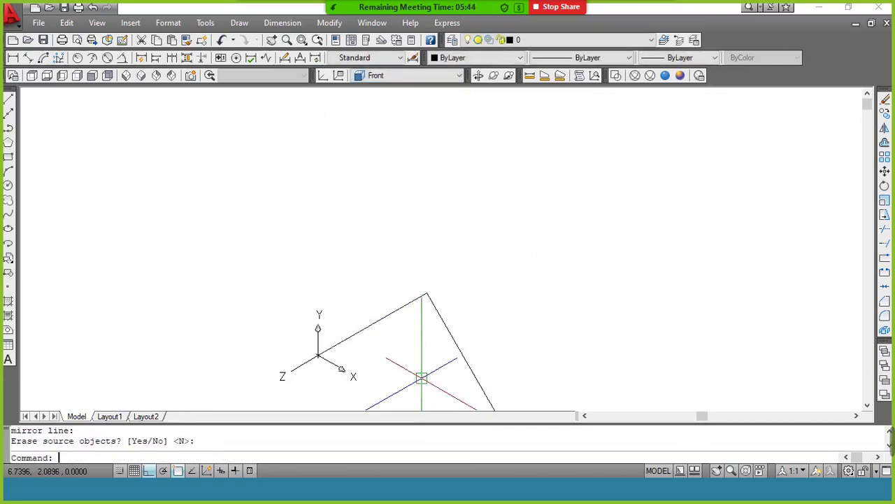
Zoom to the drawing extents and show the two lines in the front view.
text(z)
key(Return)
text(e)
key(Return)
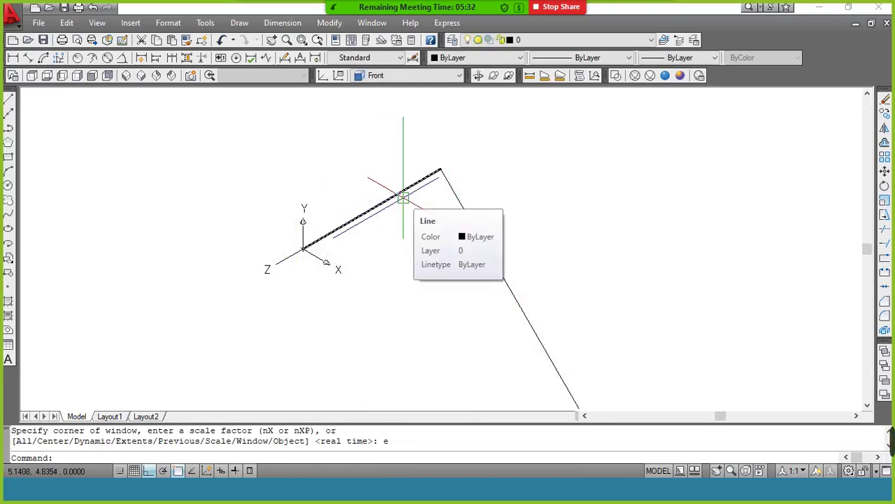
click(93, 79)
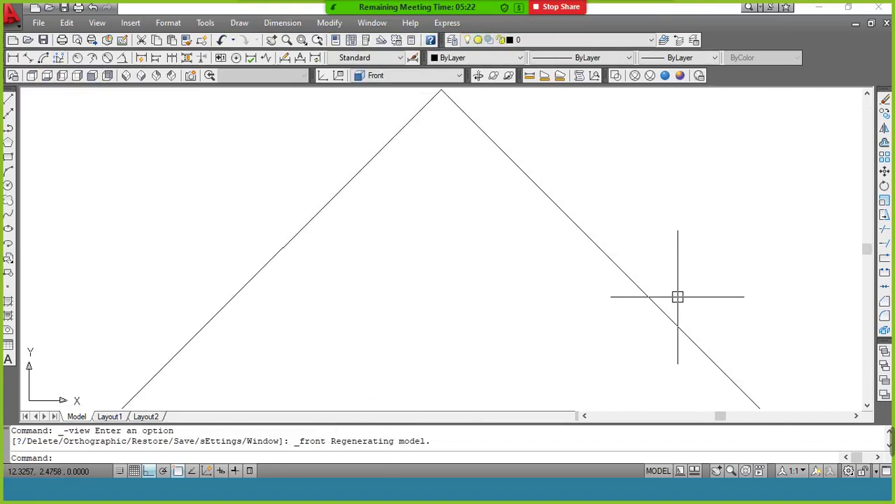
Switch to Nitro Pro and compare the outline with the Example 2 slides, including the rounded corner.
key(alt+Tab)
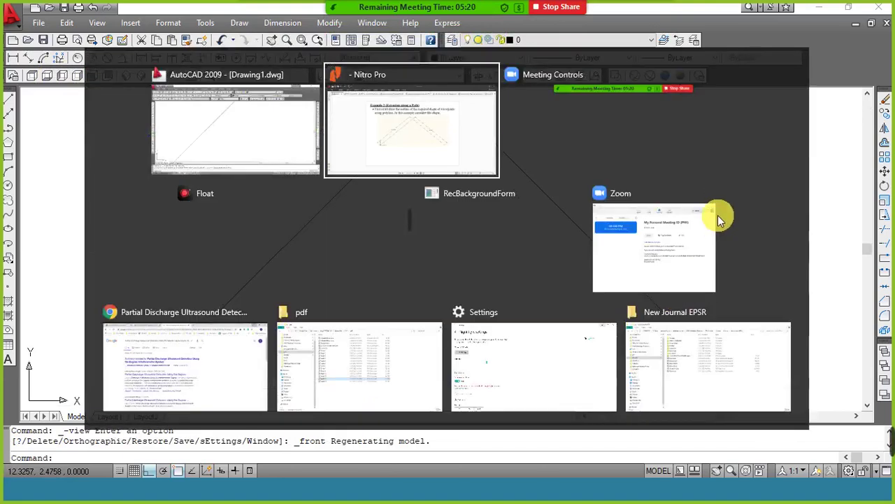
click(405, 135)
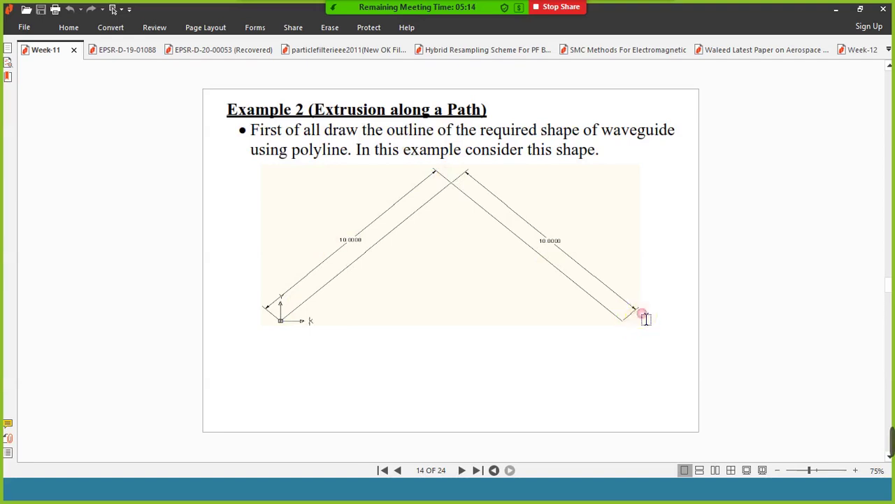
scroll(650, 323, down, 2)
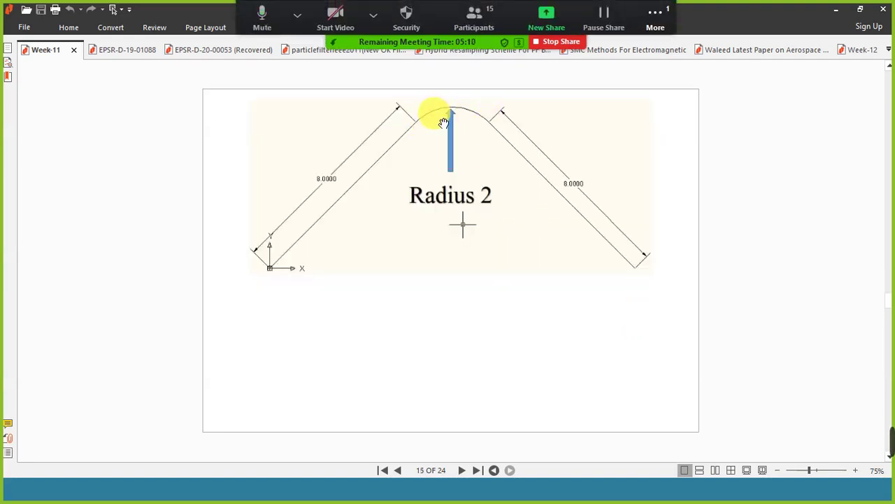
Return to AutoCAD, then read the new messages in the Zoom group chat and minimize the chat window.
key(alt+Tab)
click(646, 28)
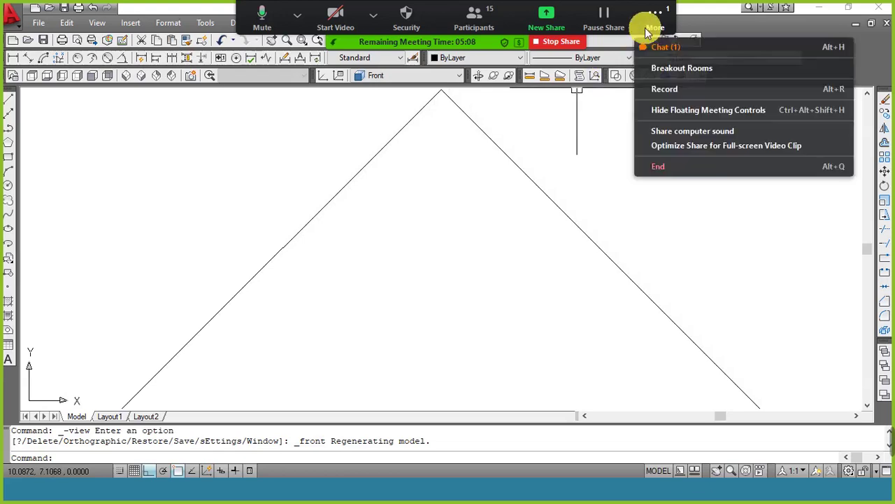
click(665, 47)
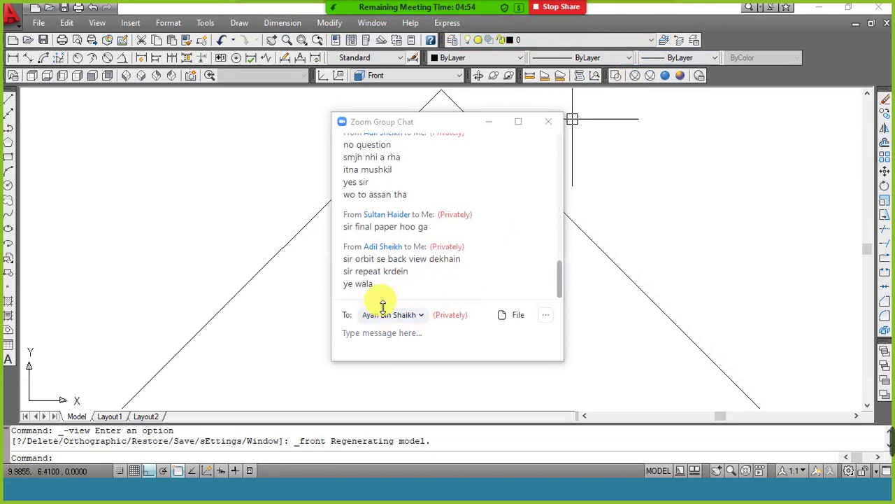
click(489, 122)
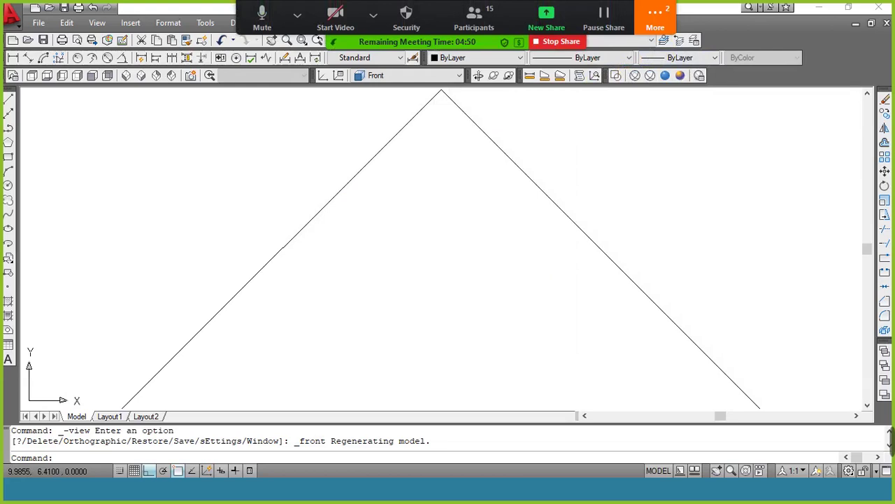
click(372, 15)
click(656, 18)
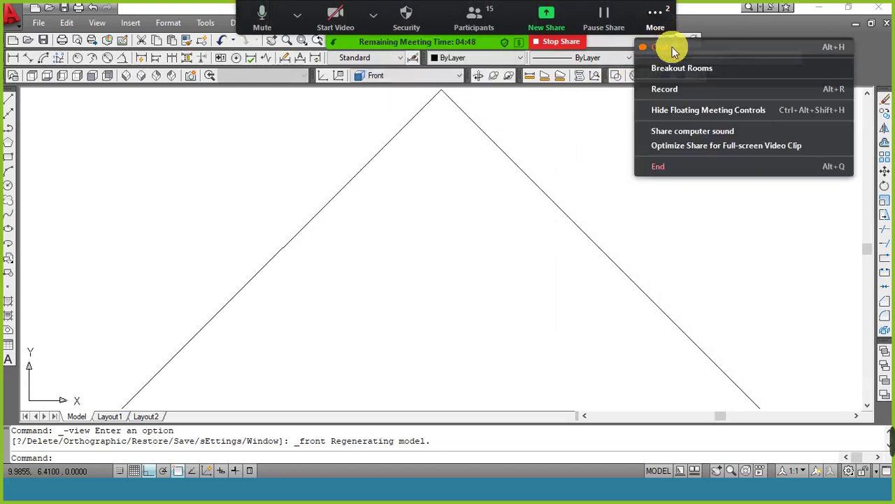
click(672, 46)
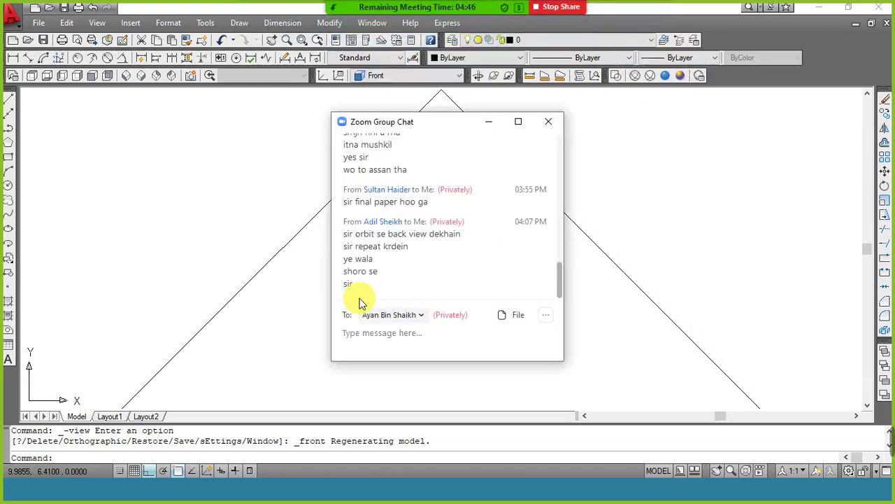
click(489, 122)
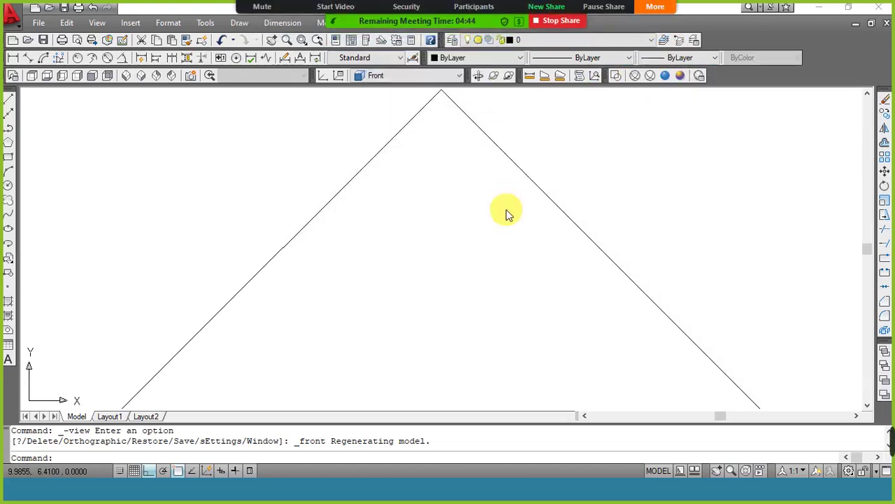
Inspect the two lines in the southeast isometric view and return to the front view.
click(140, 75)
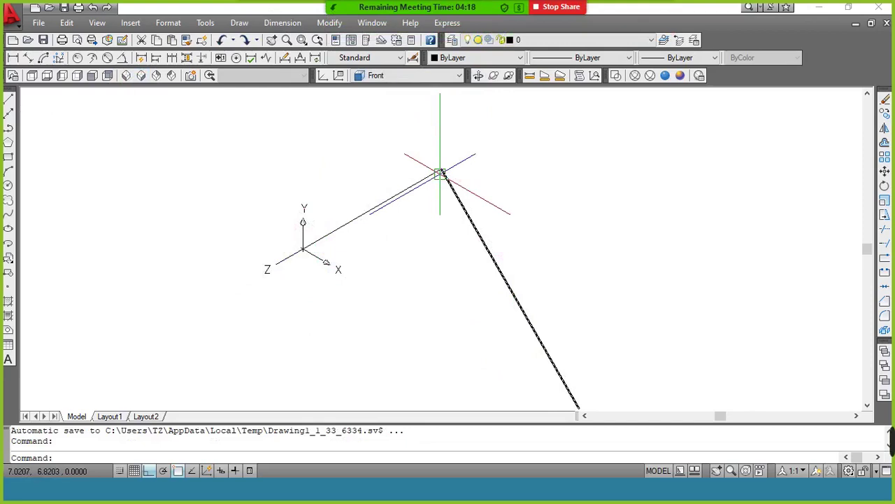
mouse_move(425, 177)
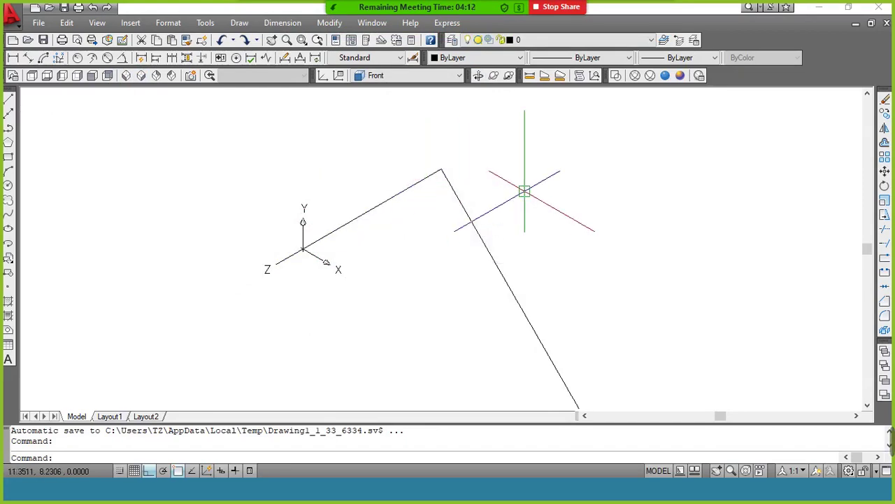
click(92, 76)
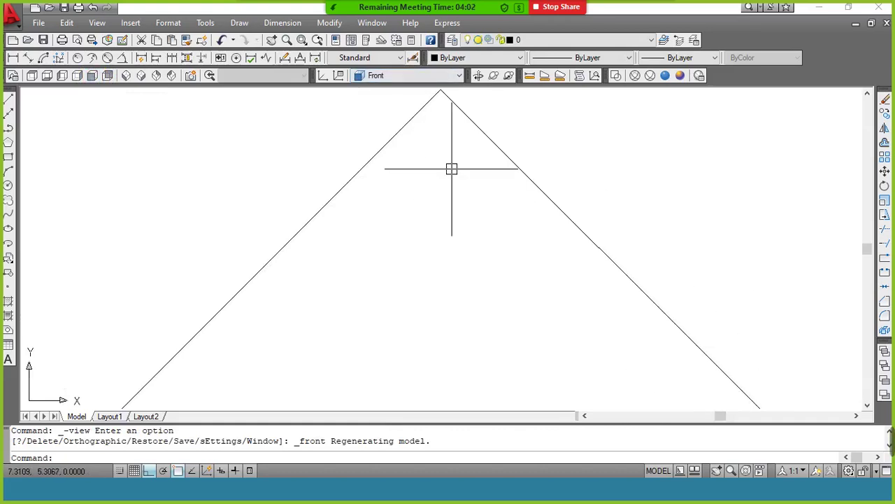
Read the new messages in the Zoom group chat, then minimize the chat window.
click(655, 16)
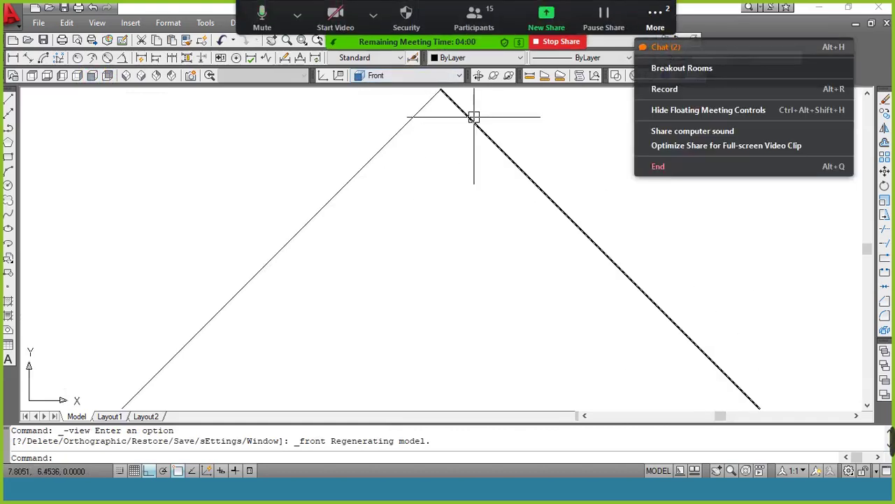
click(665, 47)
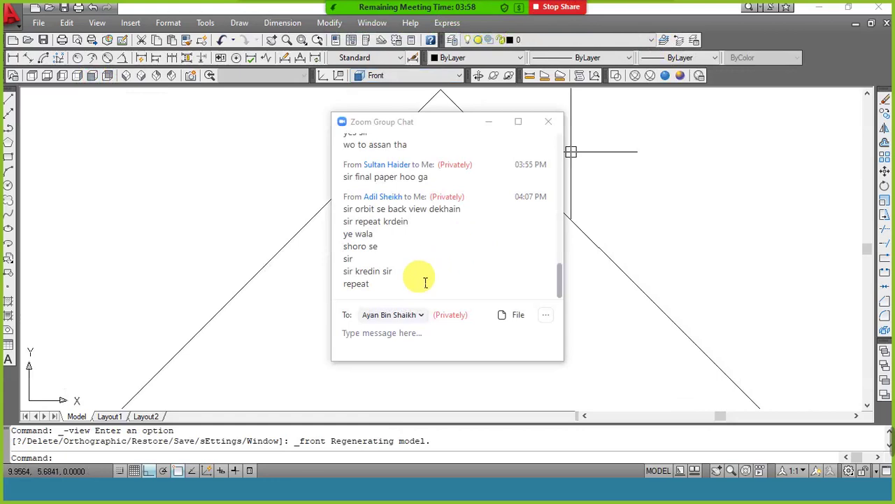
click(489, 122)
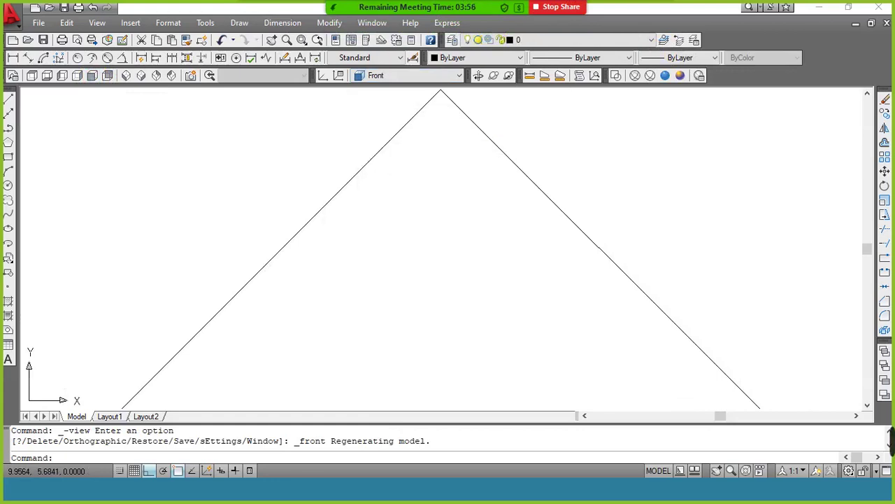
Show the southeast isometric view and erase the two joined lines.
click(140, 77)
click(477, 154)
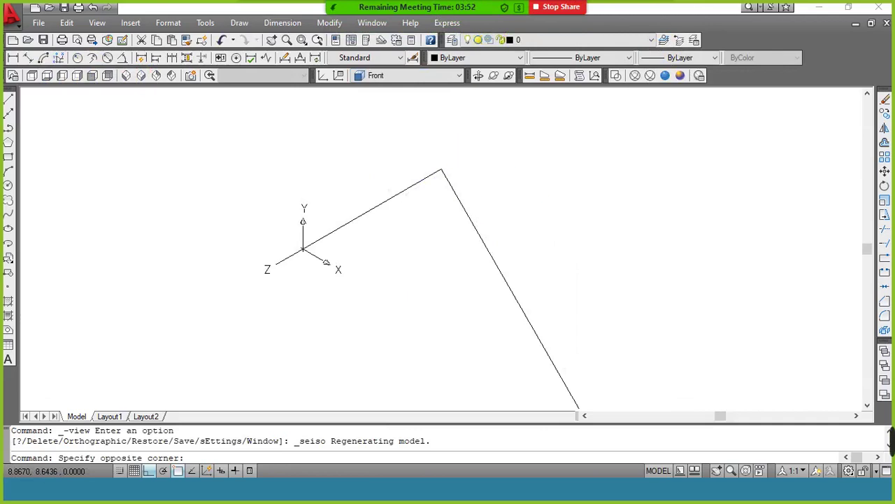
click(405, 205)
text(e)
key(Return)
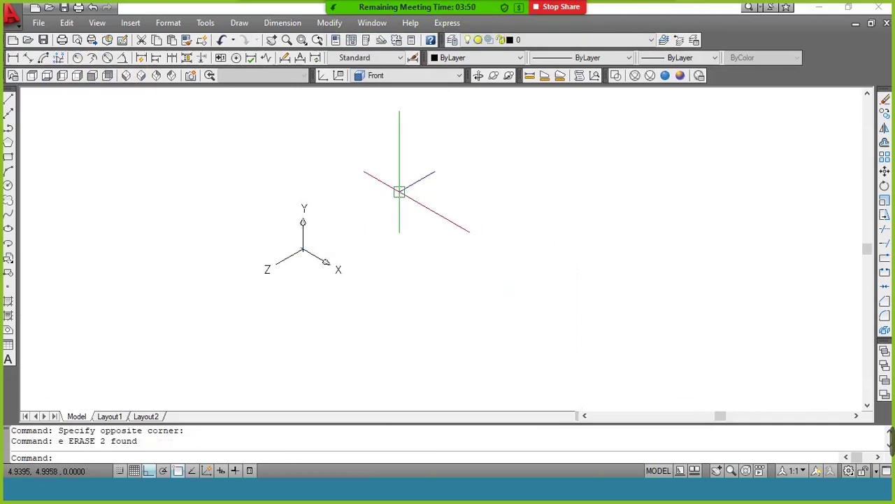
click(393, 75)
click(398, 133)
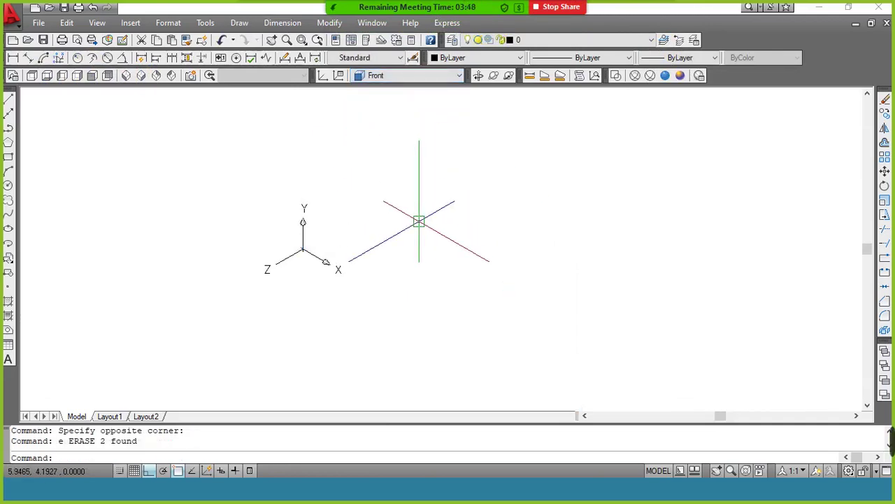
text(l)
key(Return)
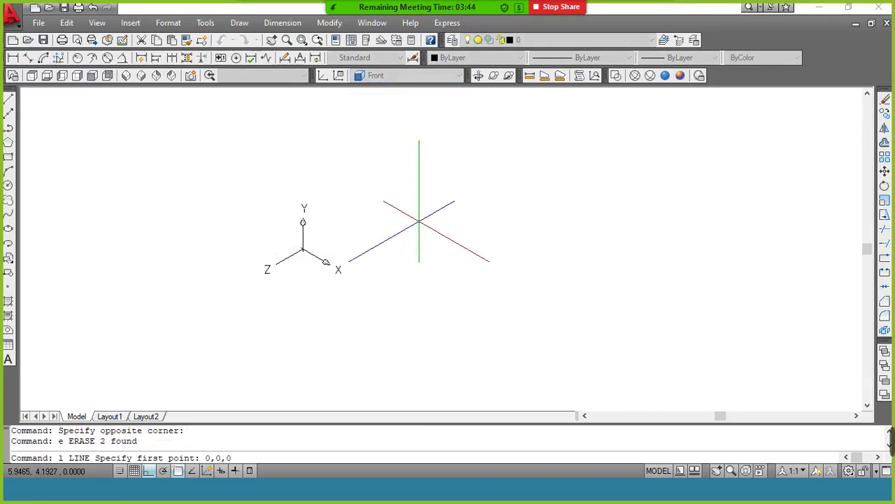
key(Return)
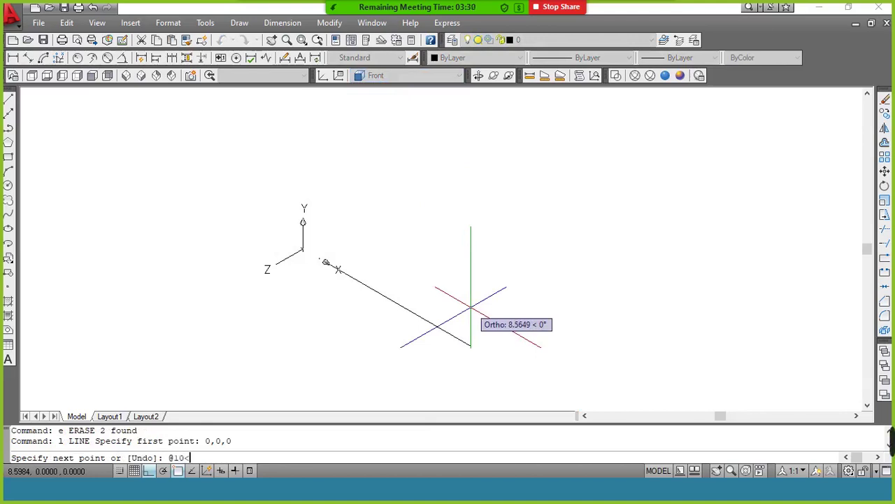
key(Return)
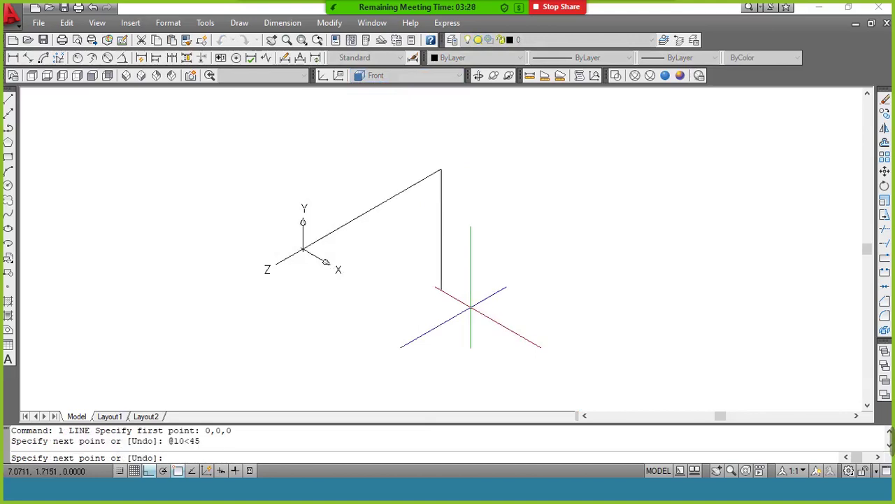
key(Return)
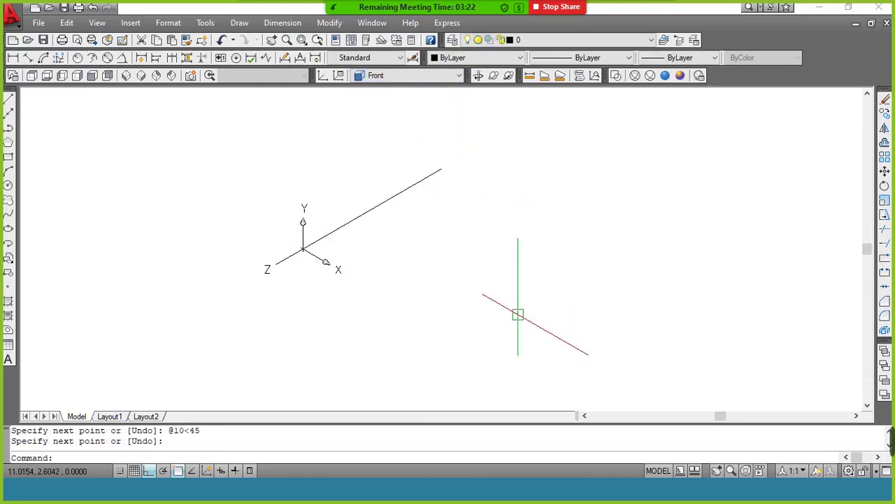
Mirror the line about a vertical axis through its upper endpoint, keeping the source line.
key(Return)
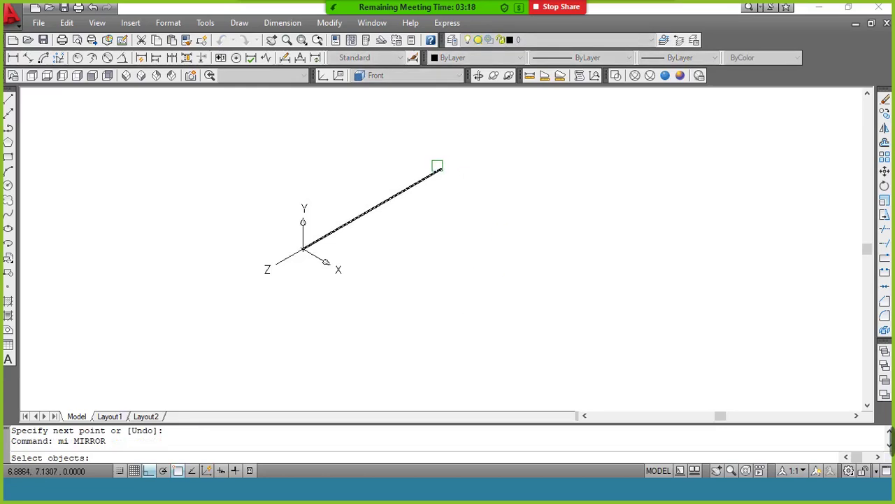
click(437, 166)
key(Return)
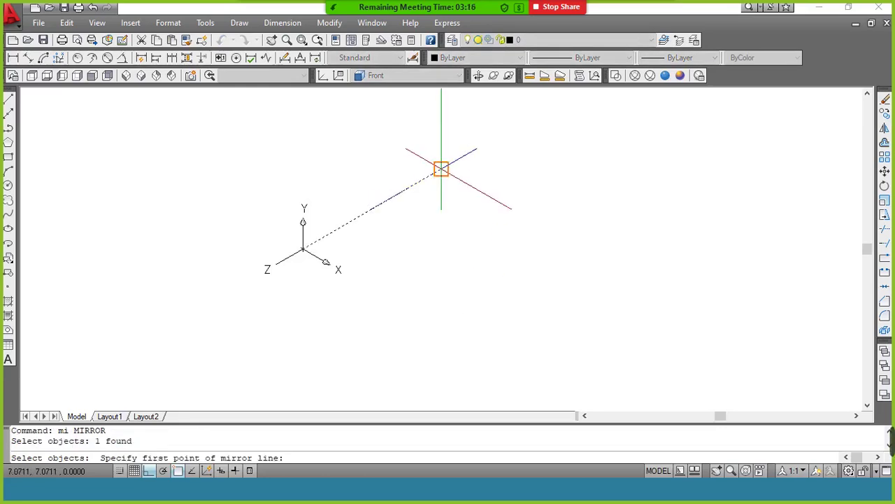
click(441, 170)
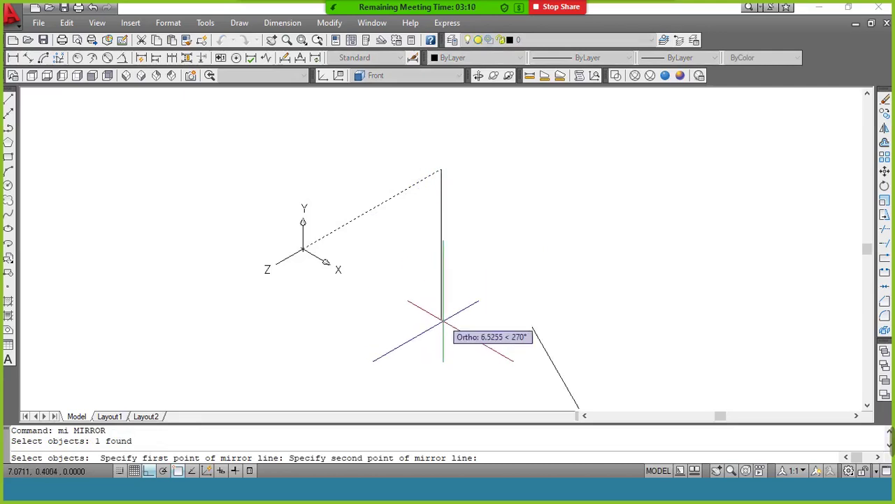
click(442, 323)
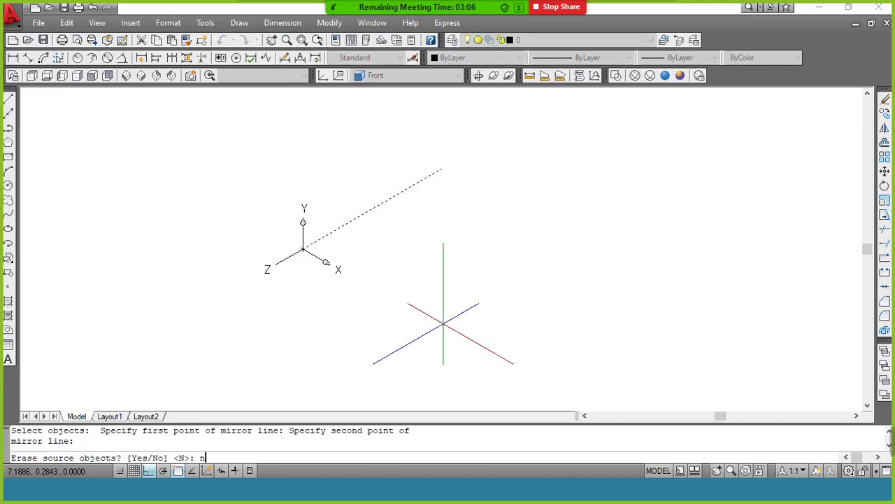
text(n)
key(Return)
Zoom to the drawing extents, inspect the two lines in the front view, and return to the southeast isometric view.
text(z)
key(Return)
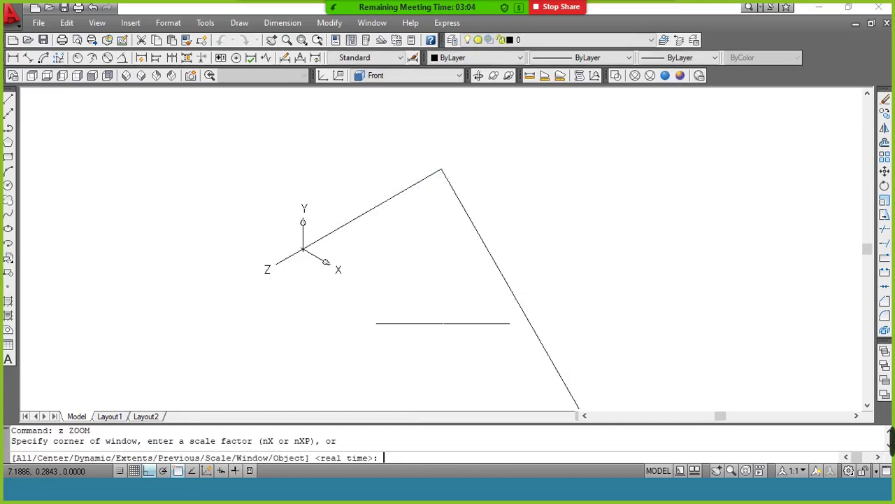
text(e)
key(Return)
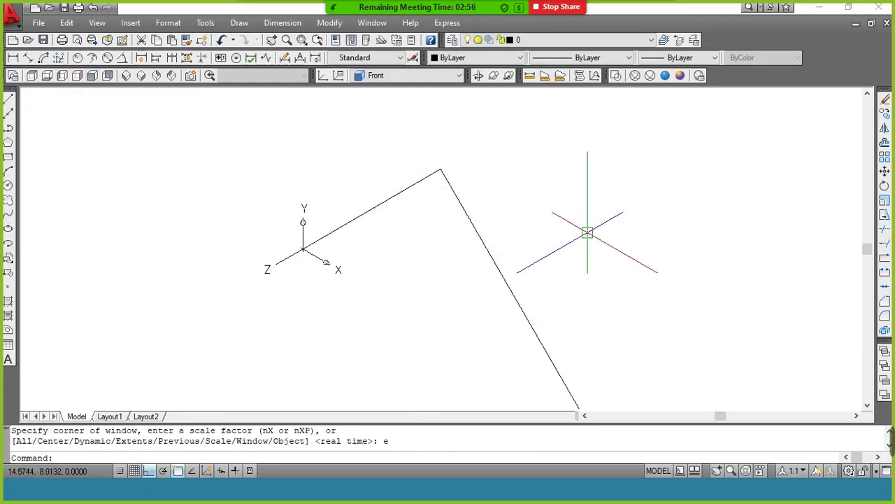
click(92, 75)
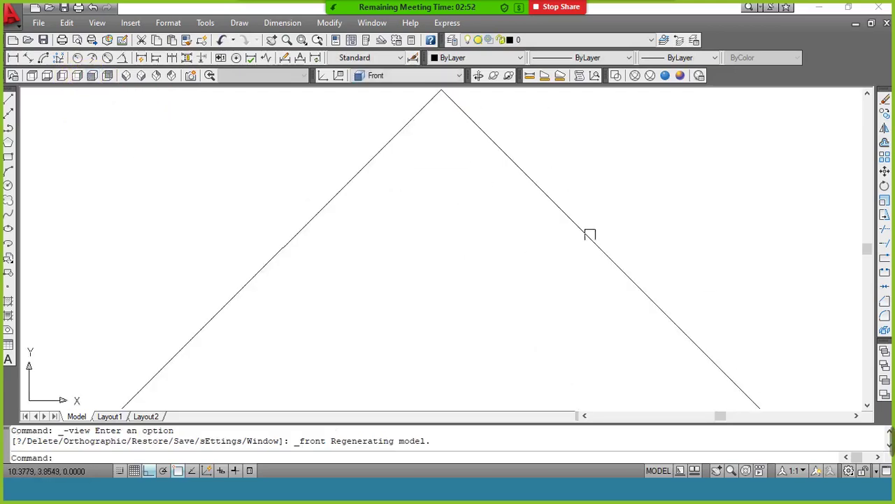
click(141, 77)
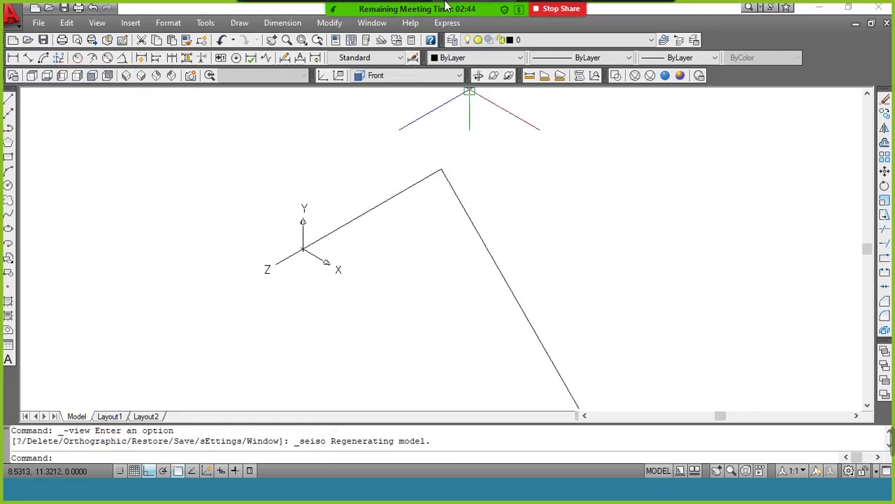
Switch to Nitro Pro to check the corner radius on the Example 2 slide, then return to AutoCAD.
mouse_move(474, 15)
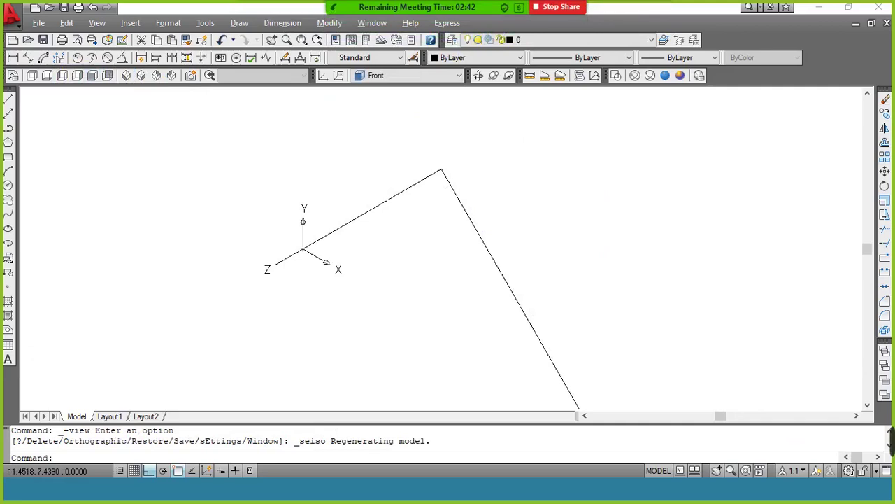
key(alt+Tab)
click(666, 125)
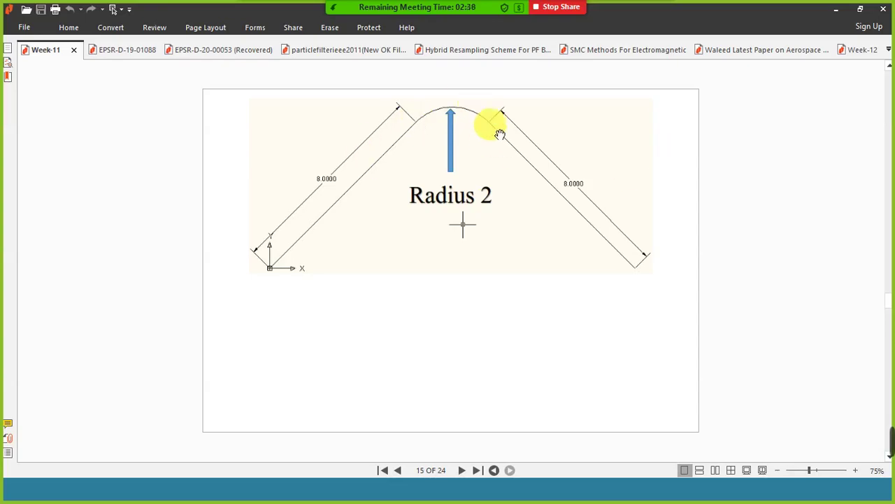
key(alt+Tab)
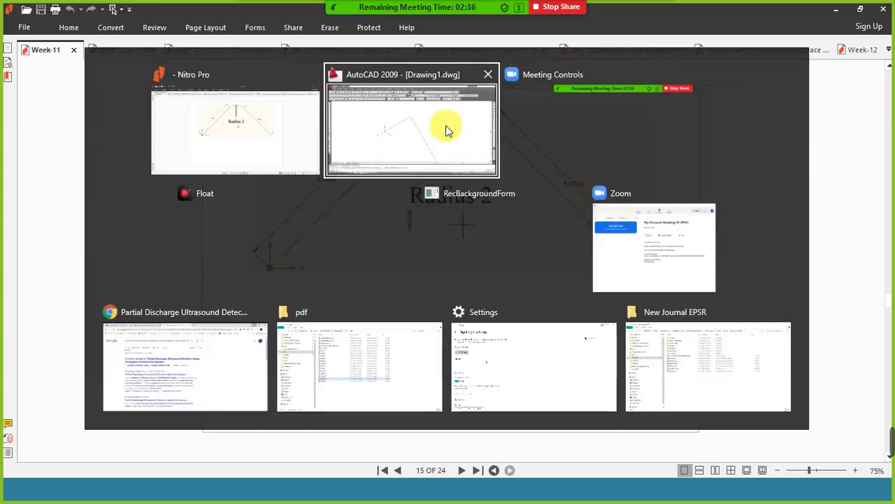
click(445, 125)
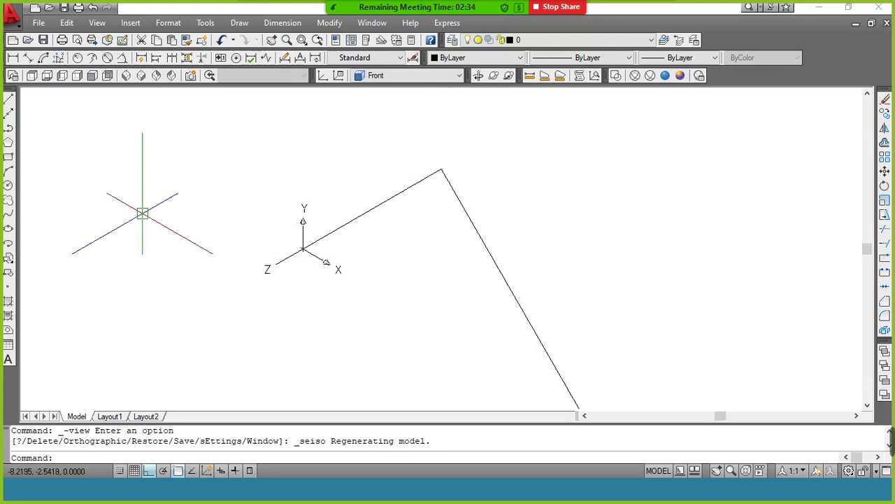
Fillet the corner between the two lines with a radius of 2.
text(f)
key(Return)
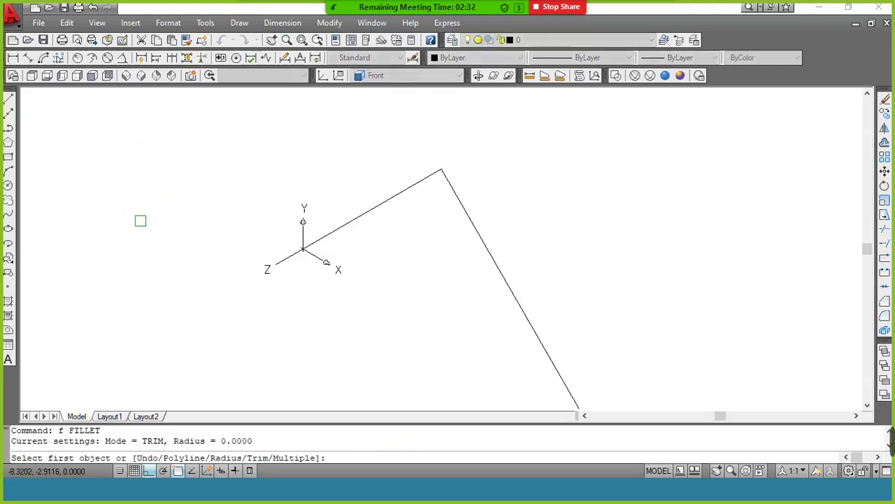
text(r)
key(Return)
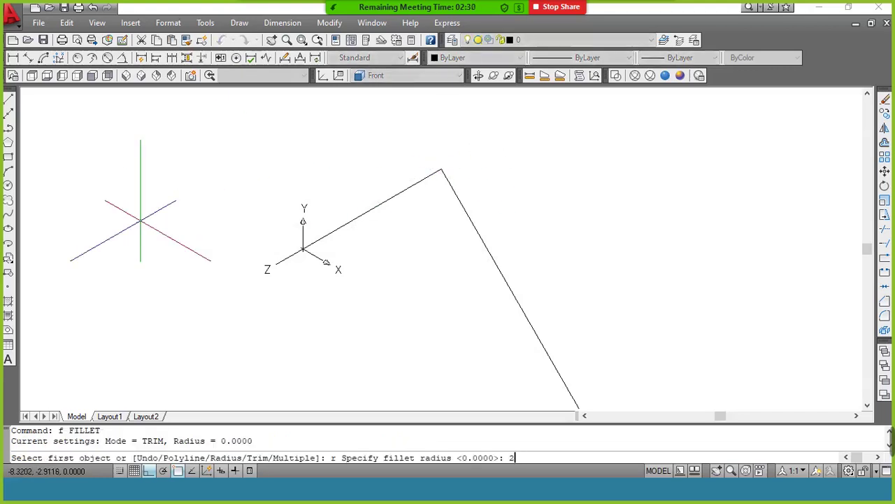
text(2)
key(Return)
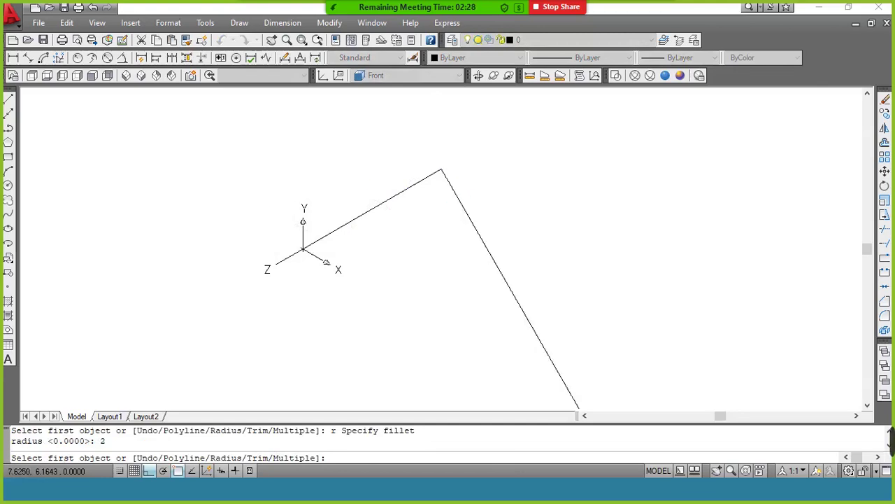
click(455, 194)
click(429, 178)
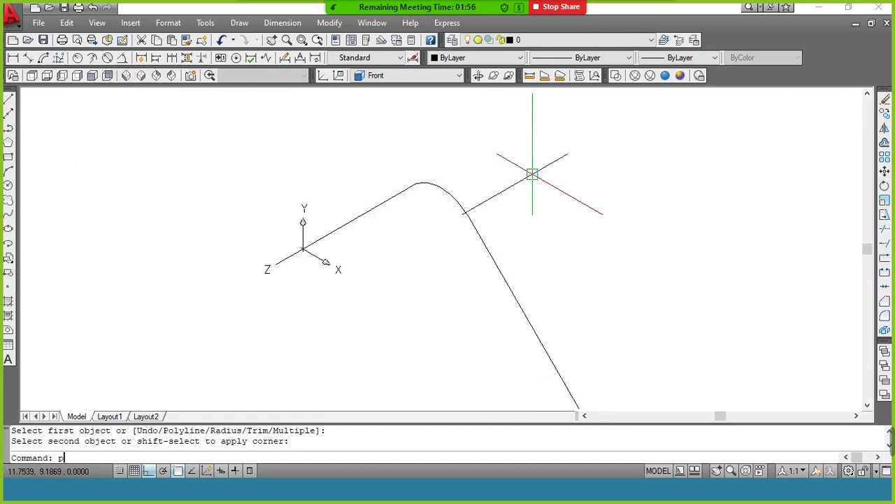
Convert the lower line to a polyline, join the arc and the other line to it, and check it by selecting it.
key(Return)
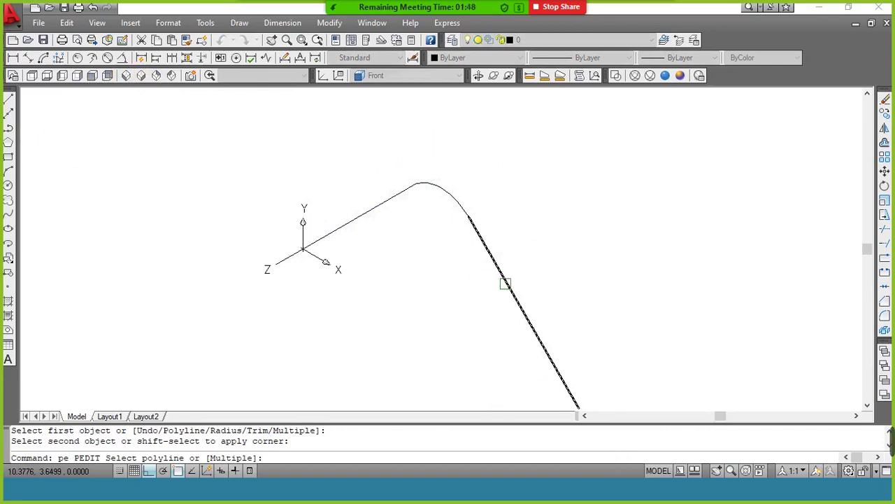
click(505, 283)
key(Return)
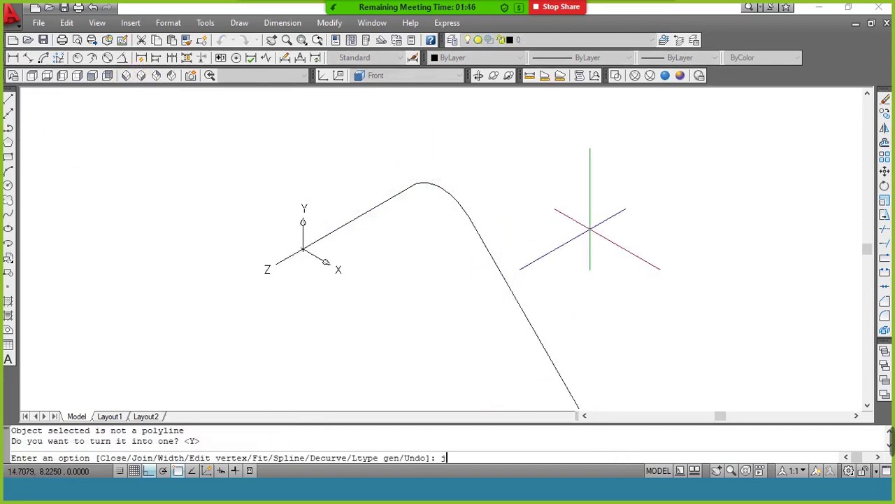
text(j)
key(Return)
click(589, 154)
click(298, 278)
key(Return)
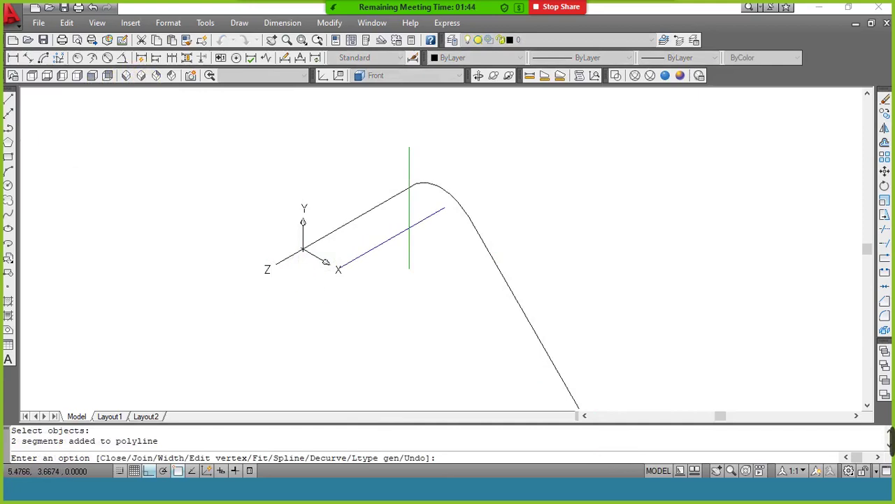
key(Return)
click(488, 248)
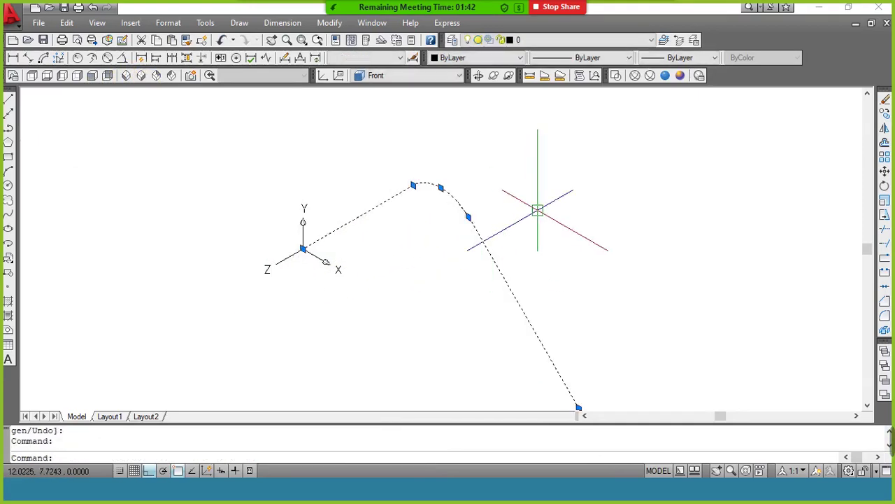
key(Escape)
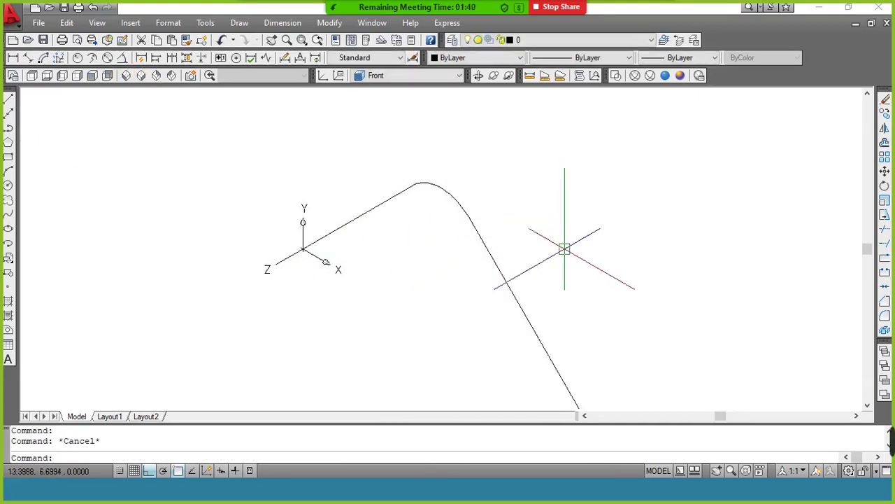
Zoom to the drawing extents and pan until the joined polyline's lower end is fully in view.
text(z)
key(Return)
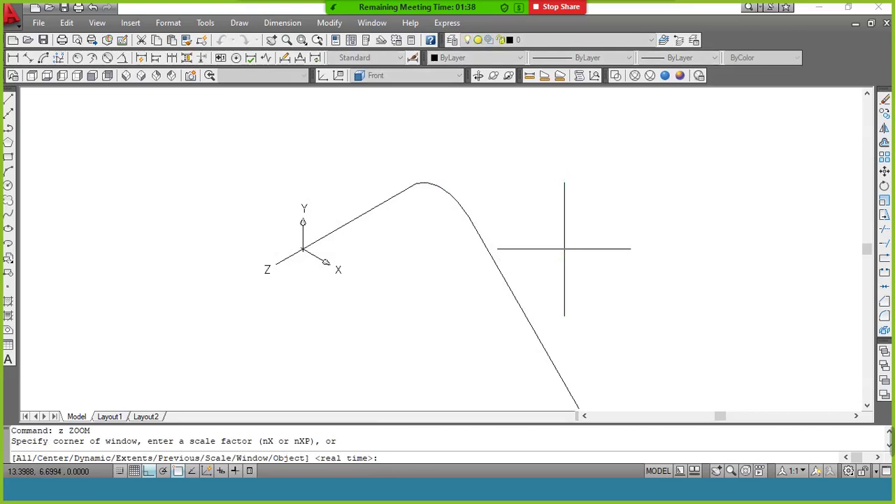
text(e)
key(Return)
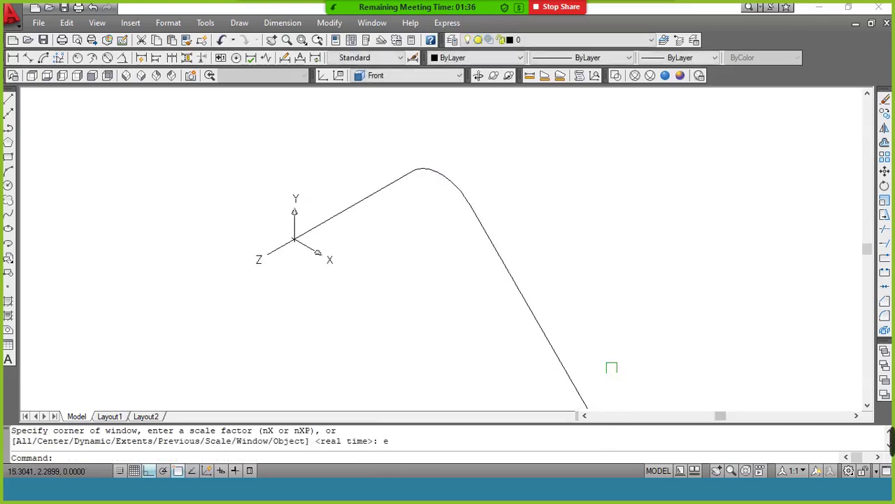
click(271, 39)
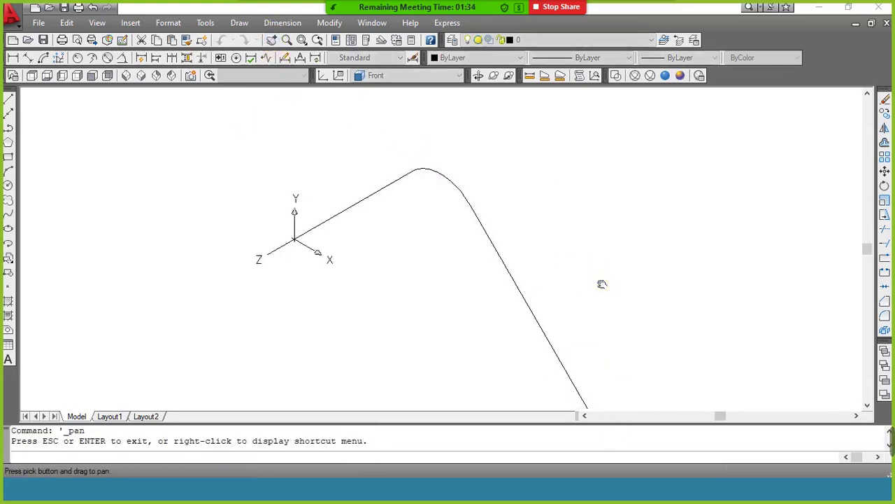
drag(602, 284, 561, 242)
right_click(562, 242)
click(572, 244)
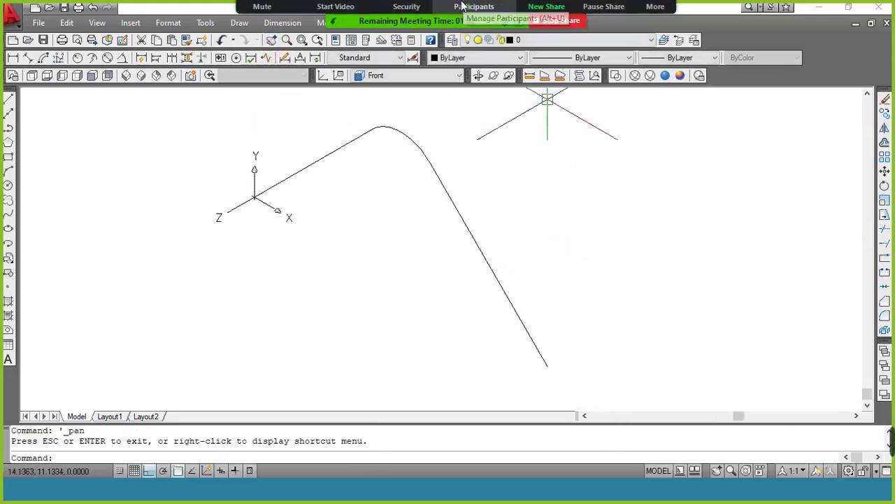
Read the latest messages in the Zoom group chat and minimize the chat window.
click(656, 21)
click(658, 47)
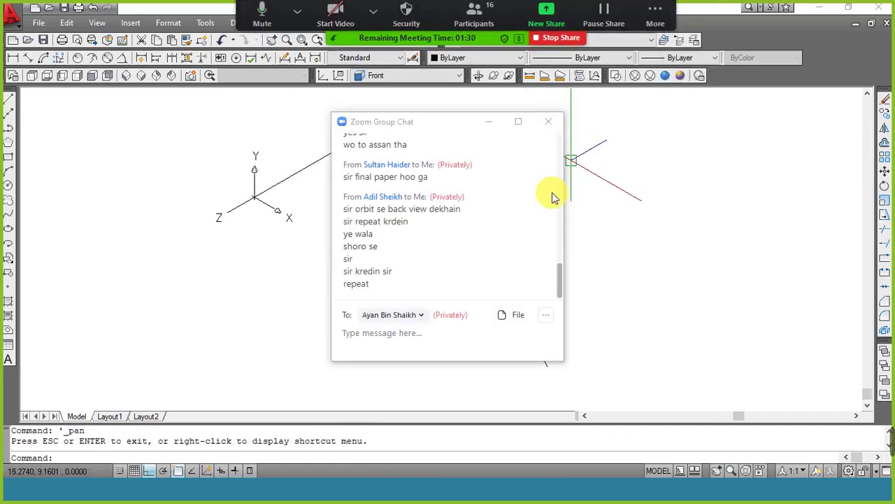
click(488, 123)
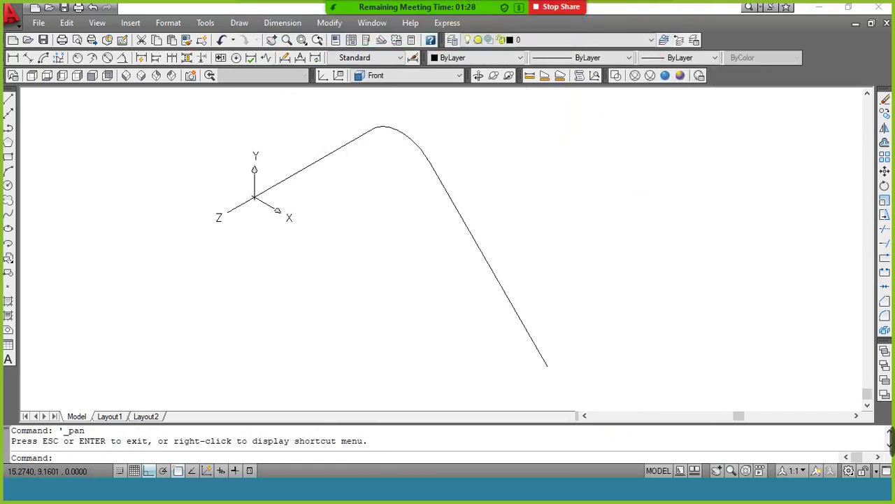
Switch to Nitro Pro, advance to the slide on drawing the 1 X 1 square, and return to AutoCAD.
key(alt+Tab)
click(441, 162)
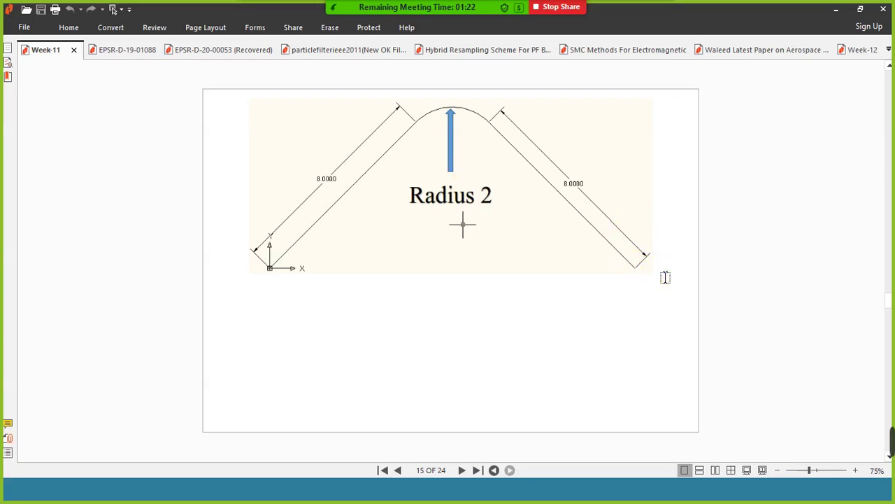
scroll(670, 279, down, 1)
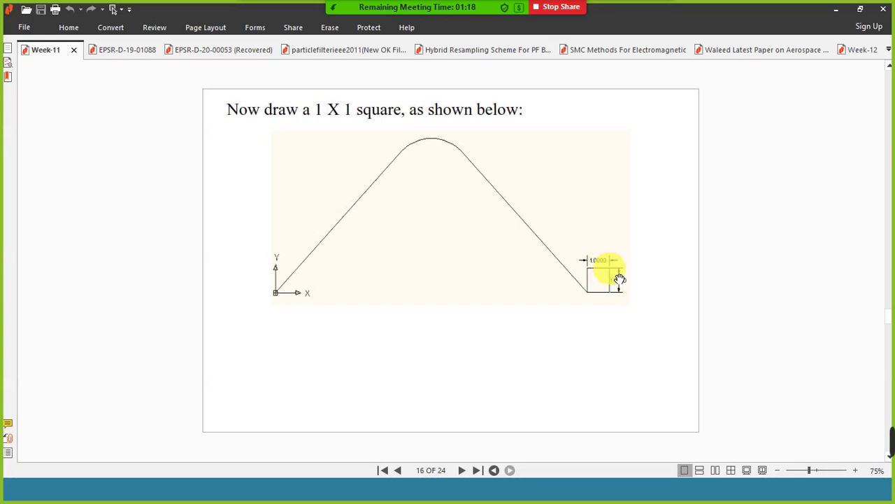
key(alt+Tab)
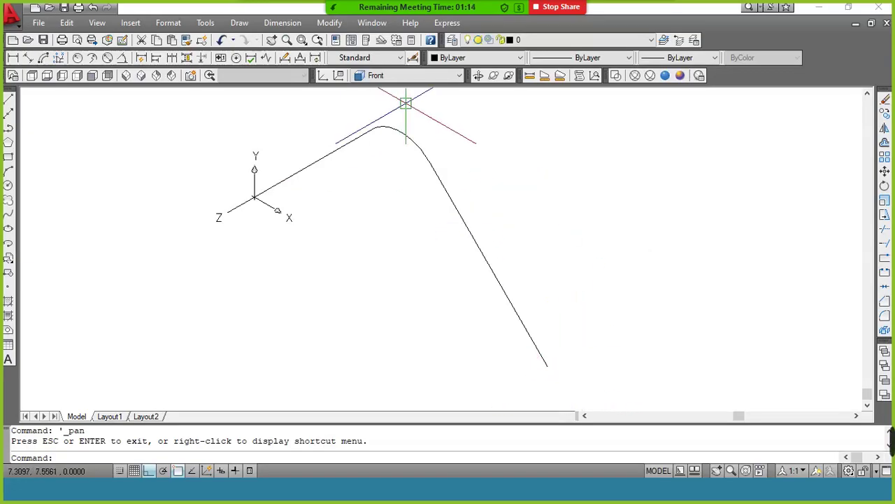
Draw a 1 by 1 square with the Rectangle command, starting at the polyline's lower end and using @1,1 for the opposite corner.
click(9, 156)
click(546, 364)
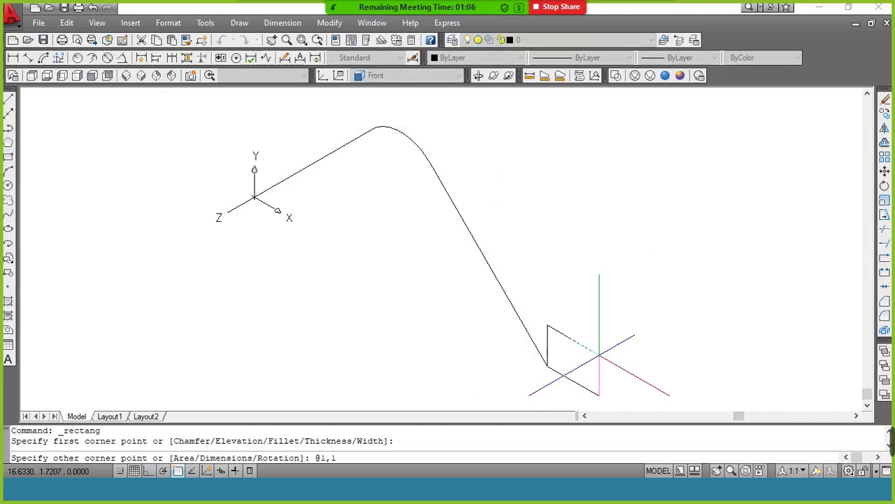
text(@1,1)
key(Return)
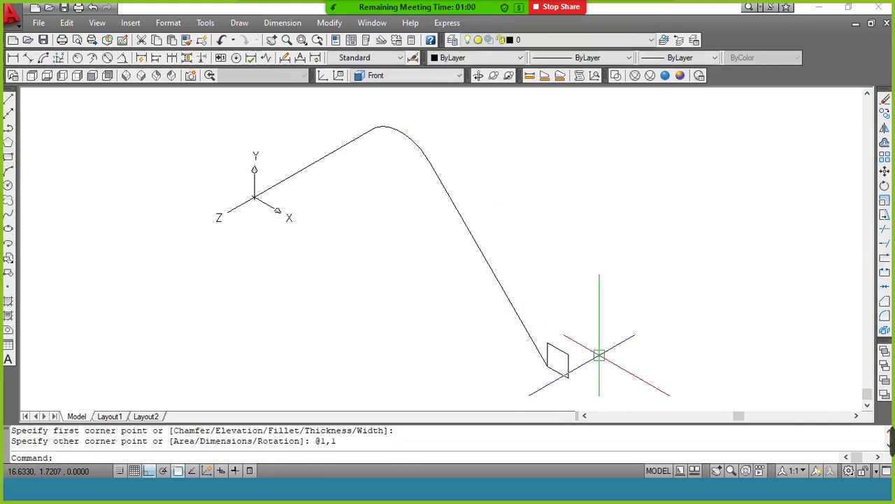
click(559, 357)
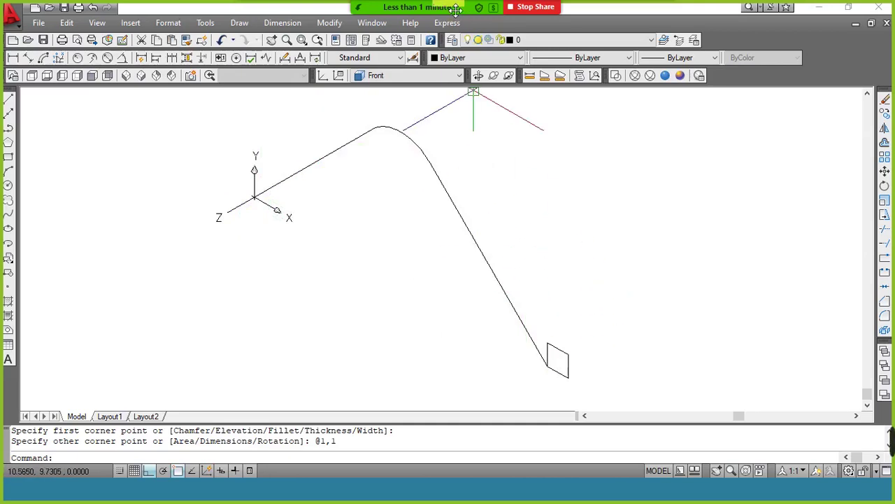
Stop the Zoom screen share and end the meeting for all participants.
mouse_move(440, 6)
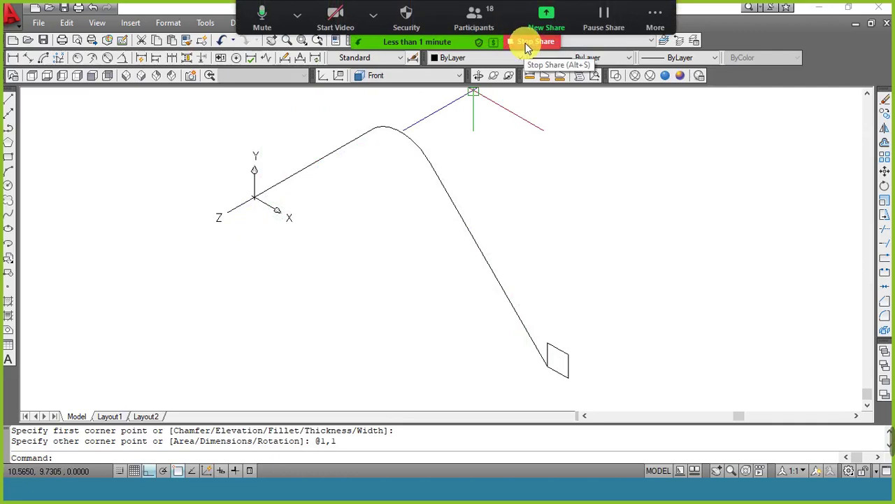
click(526, 43)
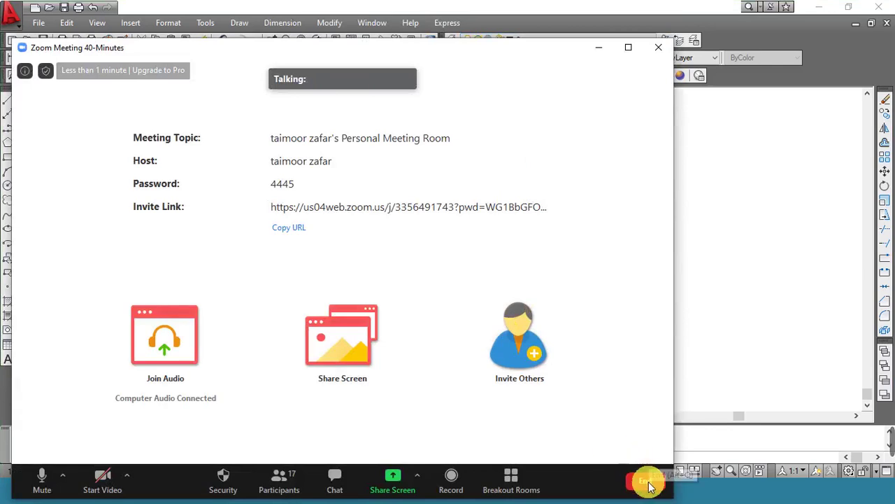
click(644, 480)
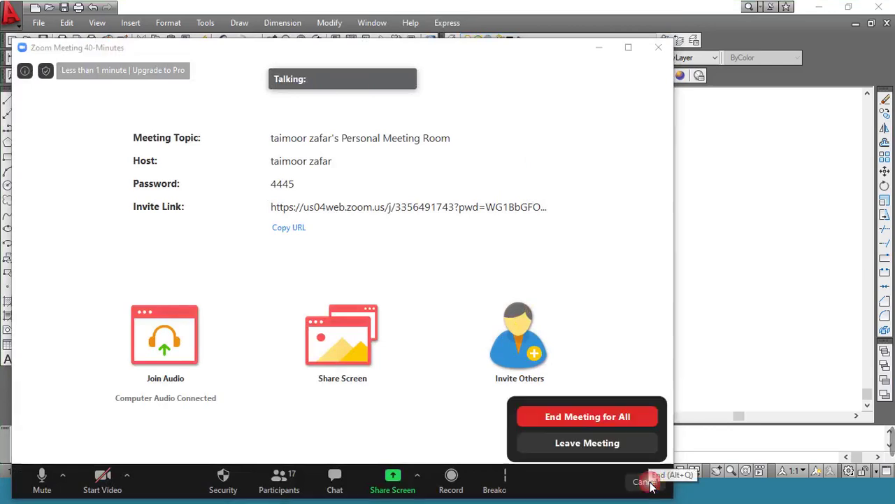
click(605, 417)
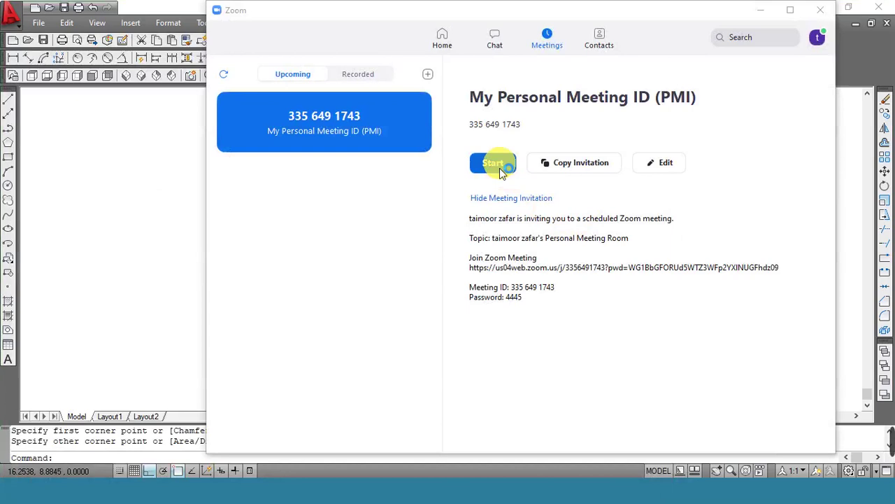
Restart the personal Zoom meeting with computer audio and share the entire screen.
click(498, 166)
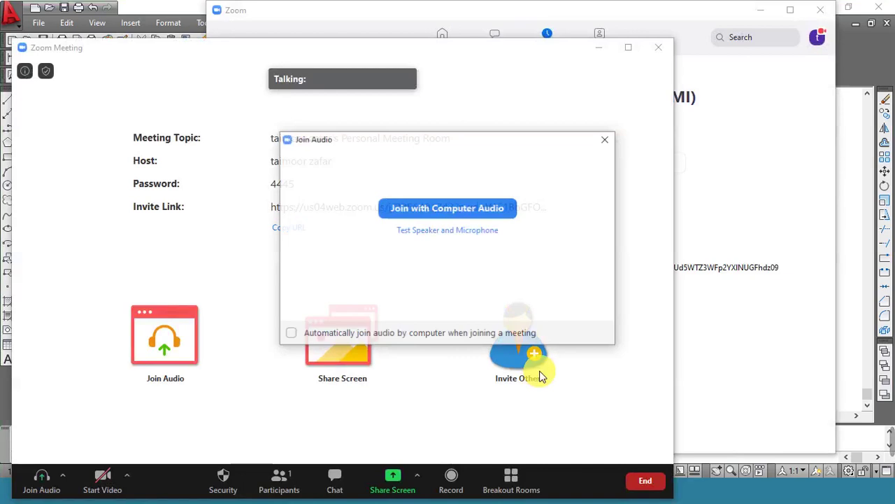
click(432, 208)
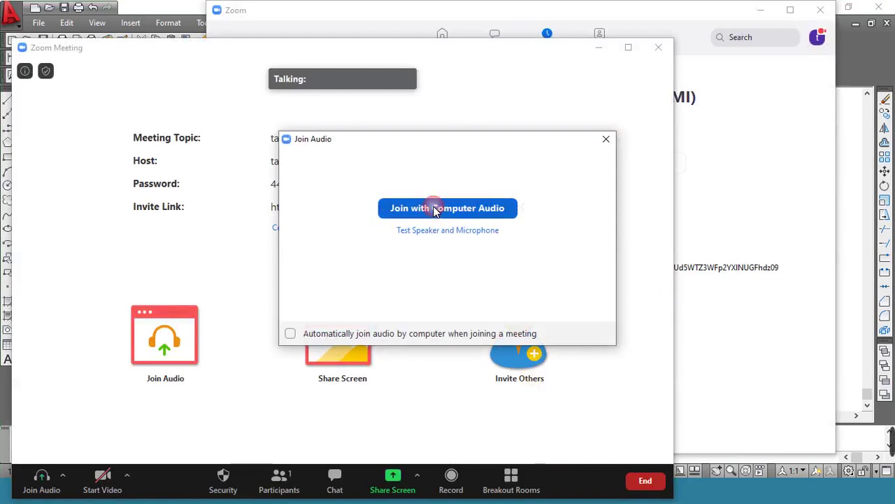
click(359, 387)
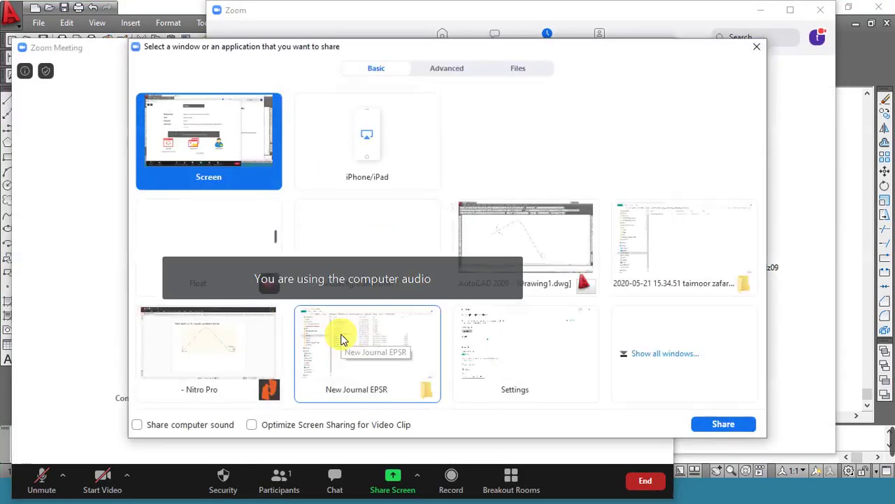
double_click(242, 151)
Turn off the meeting's waiting room and mute all participants without allowing them to unmute themselves.
click(486, 26)
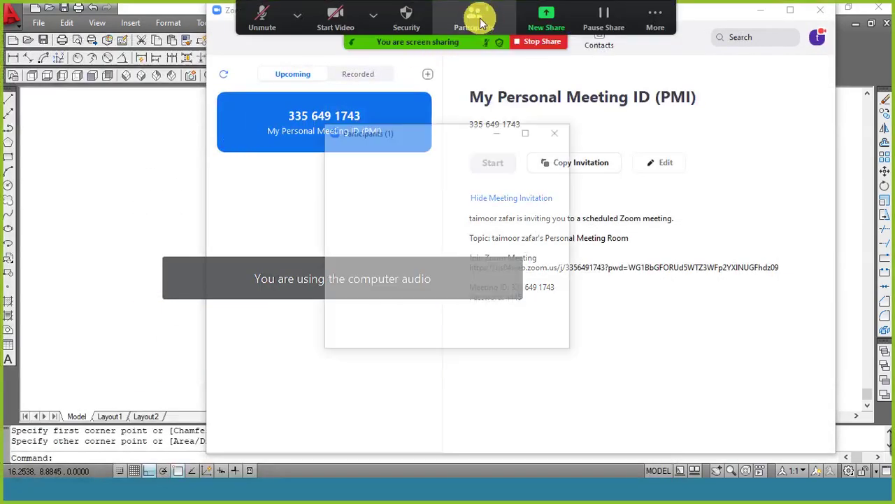
click(545, 335)
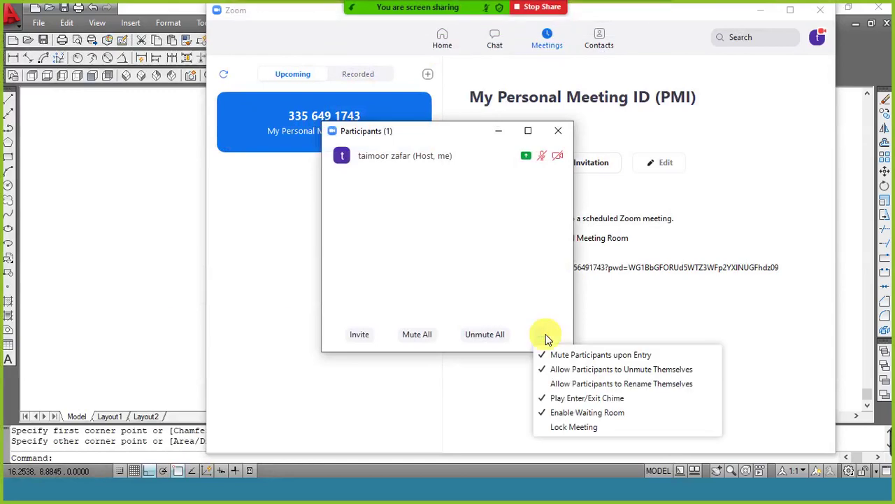
click(570, 413)
click(416, 336)
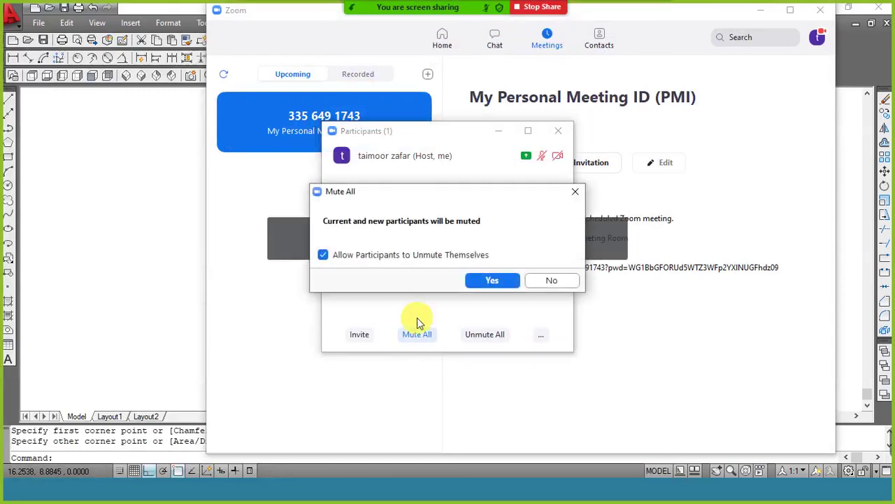
click(436, 253)
click(490, 281)
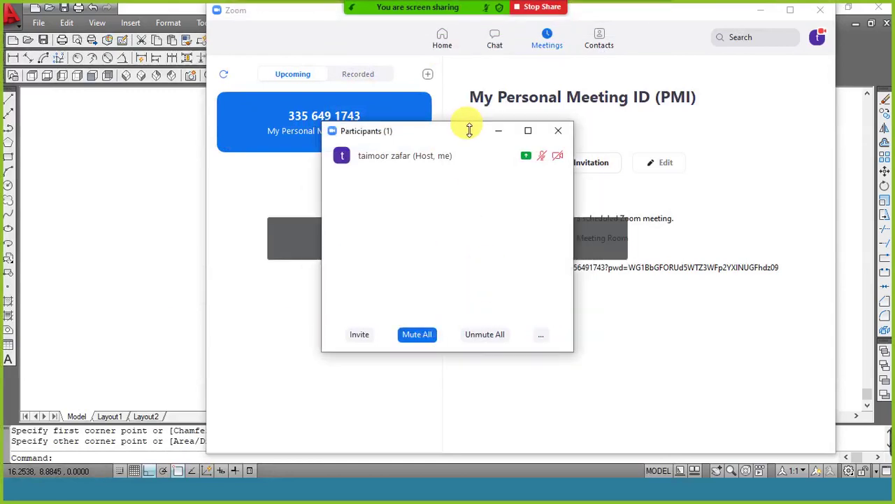
Move the Participants window aside and make it taller, and minimize it and the Zoom home window to uncover AutoCAD.
drag(470, 132, 790, 12)
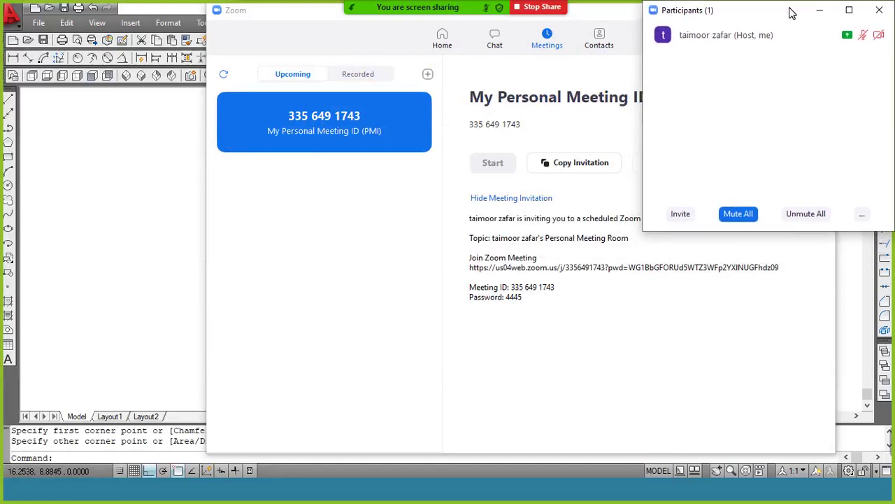
drag(790, 235, 785, 475)
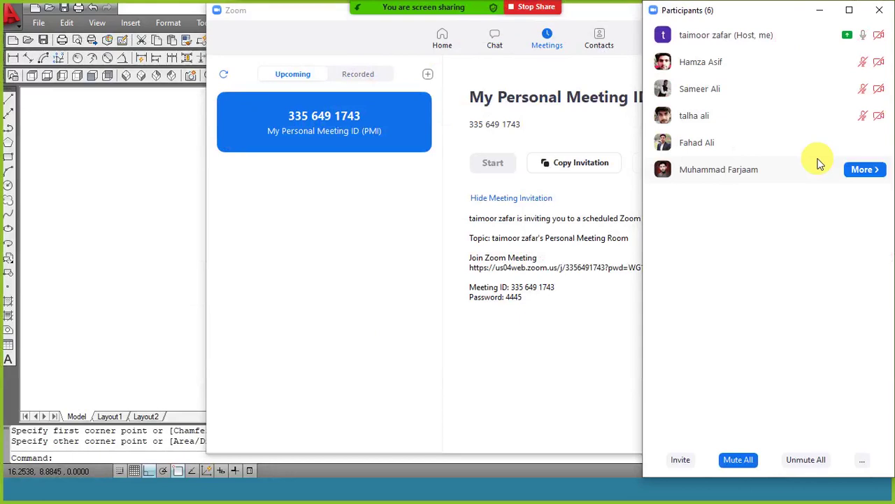
click(352, 270)
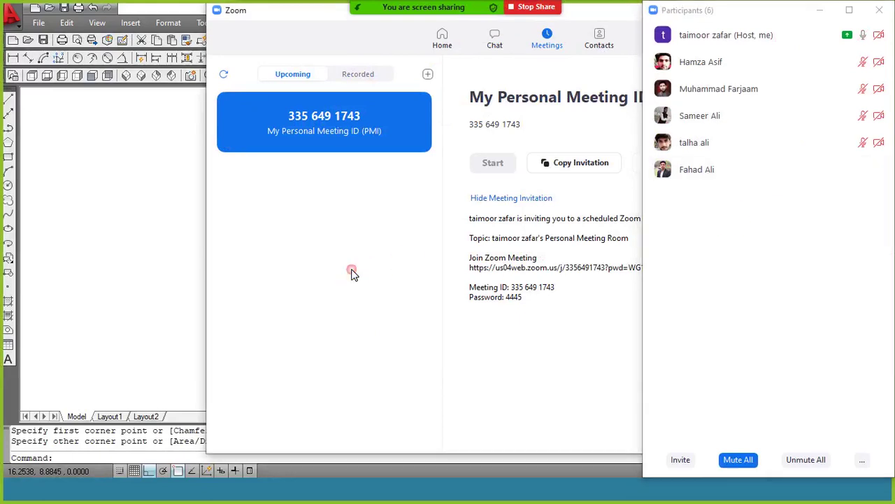
click(826, 12)
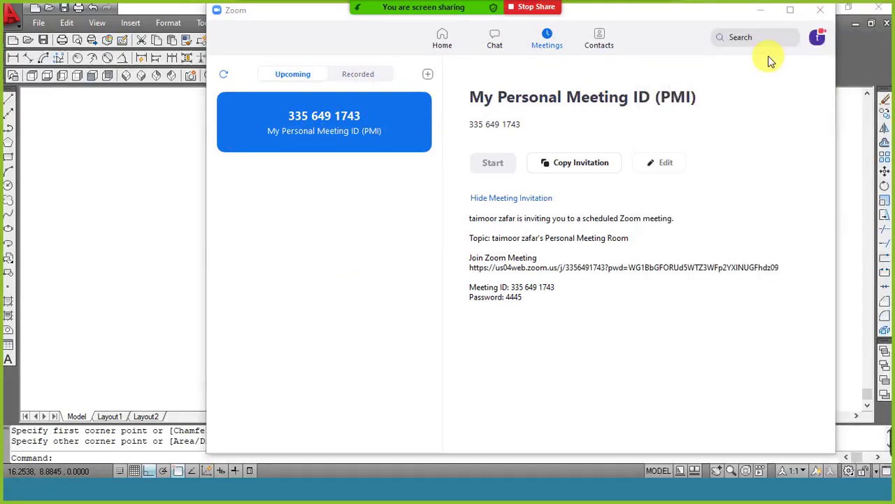
click(760, 11)
Review the restarted meeting's participants list and its group chat, minimizing each window after reading.
mouse_move(442, 15)
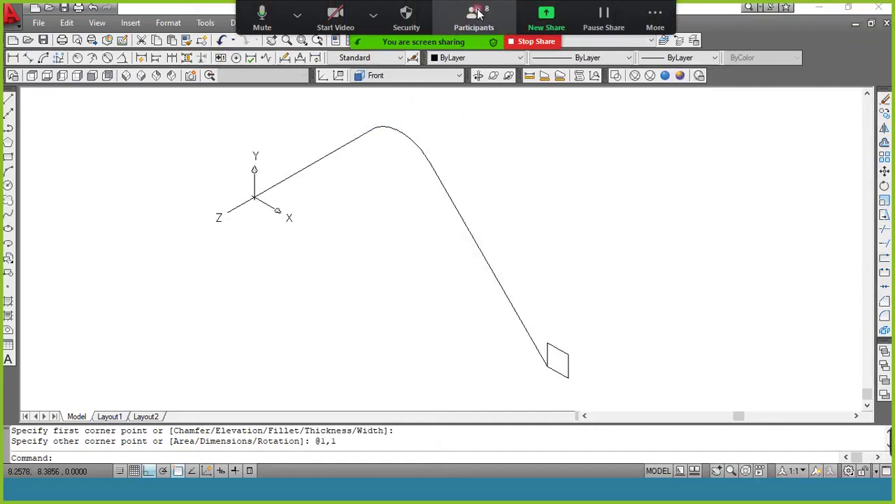
click(478, 14)
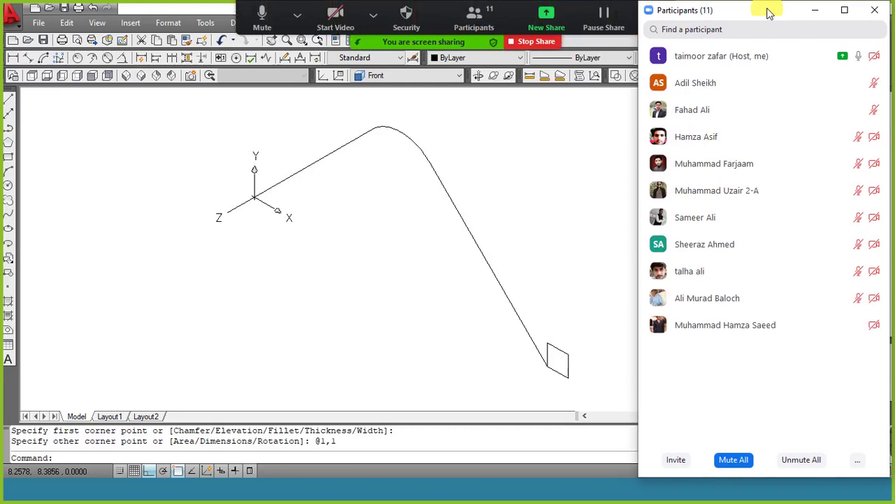
click(816, 10)
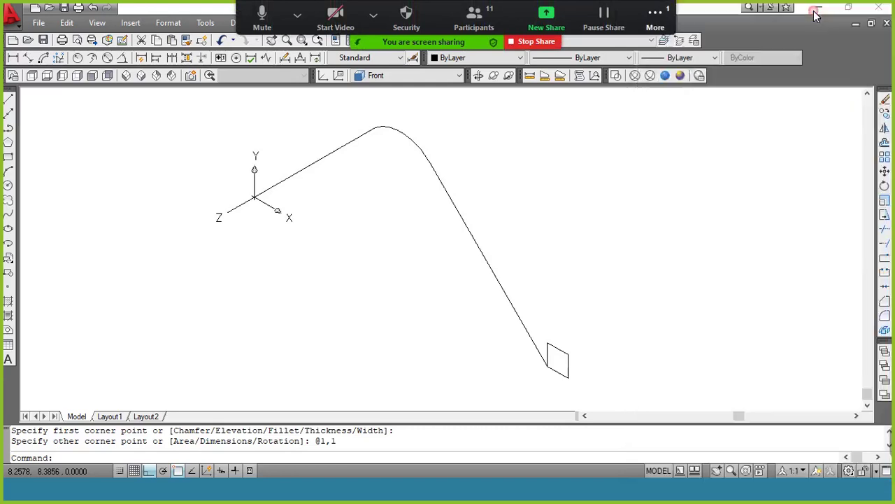
click(677, 26)
click(674, 49)
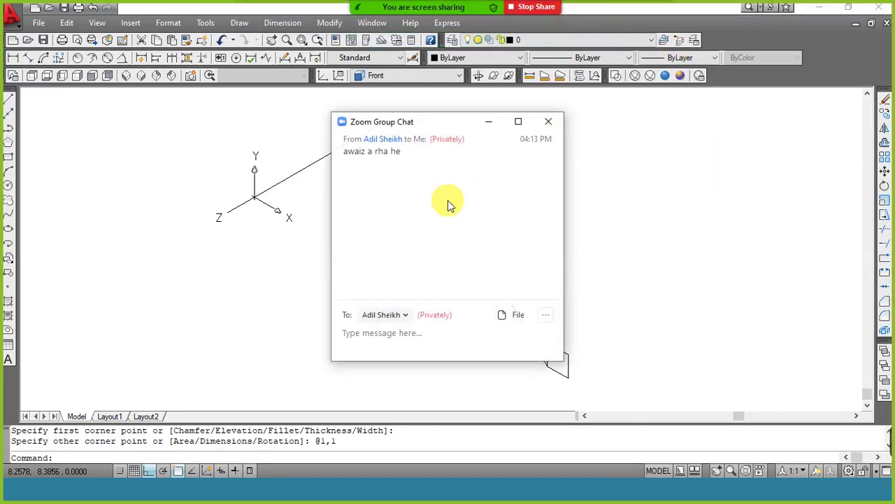
click(489, 121)
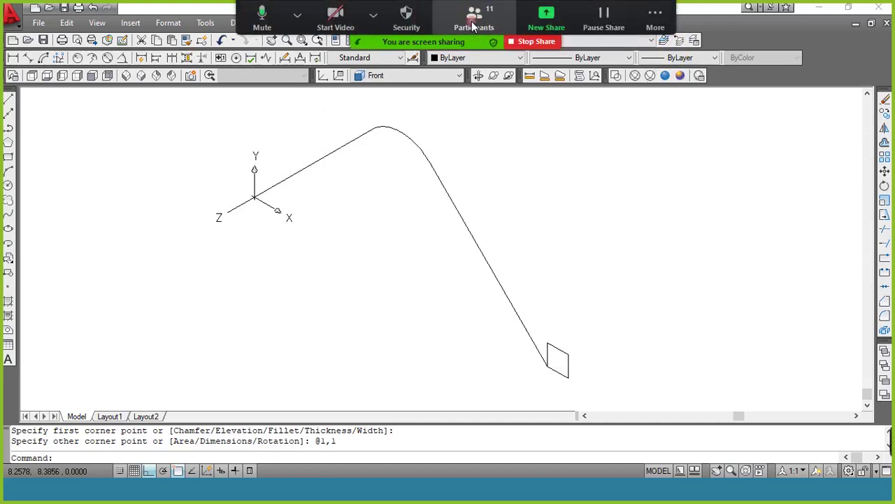
Reopen the participants list, unmute the host microphone, scroll through the attendees and minimize the list.
click(474, 26)
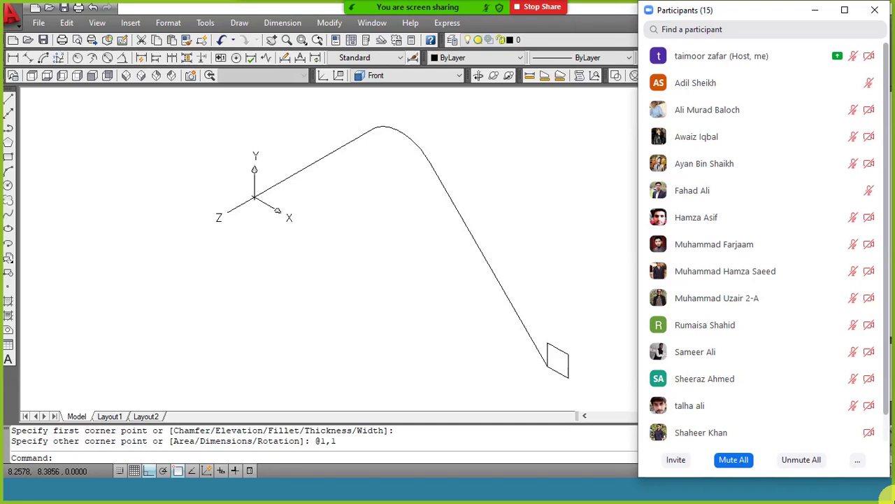
key(alt+a)
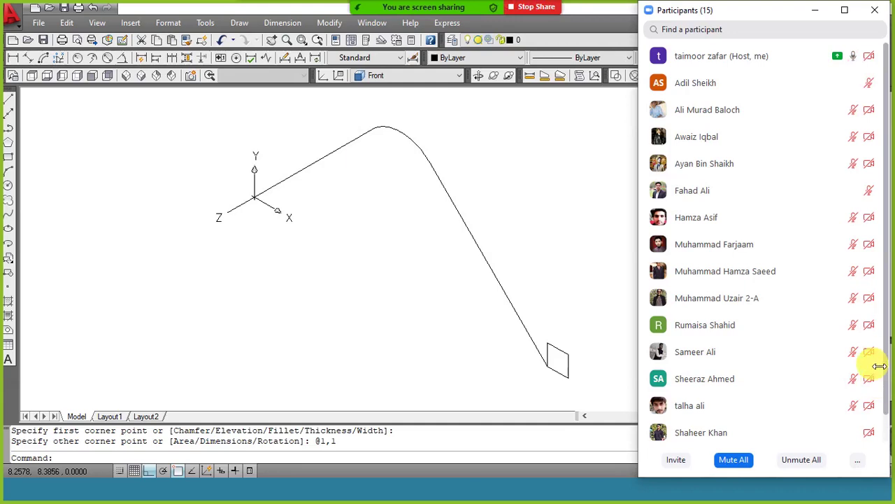
mouse_move(881, 344)
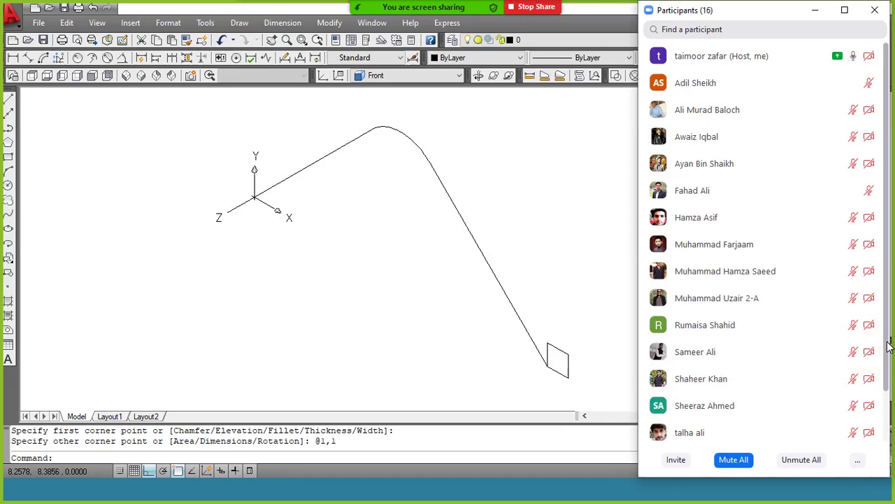
scroll(867, 370, down, 1)
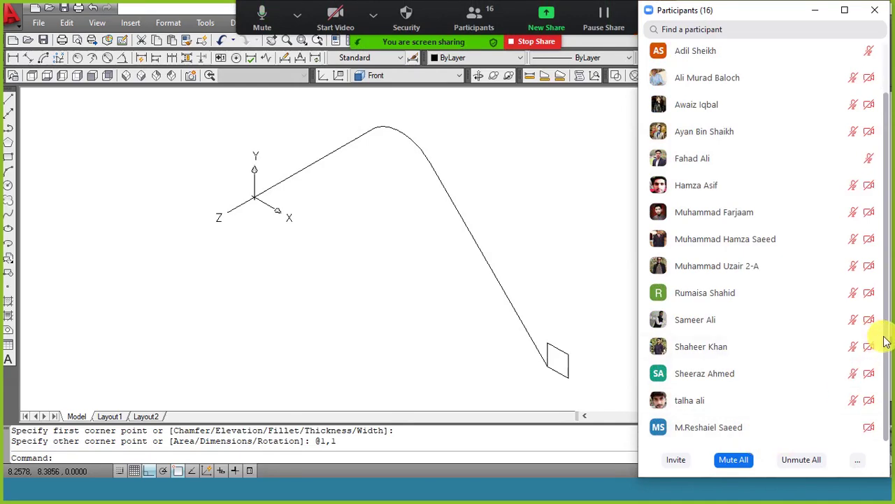
drag(885, 336, 887, 256)
click(813, 10)
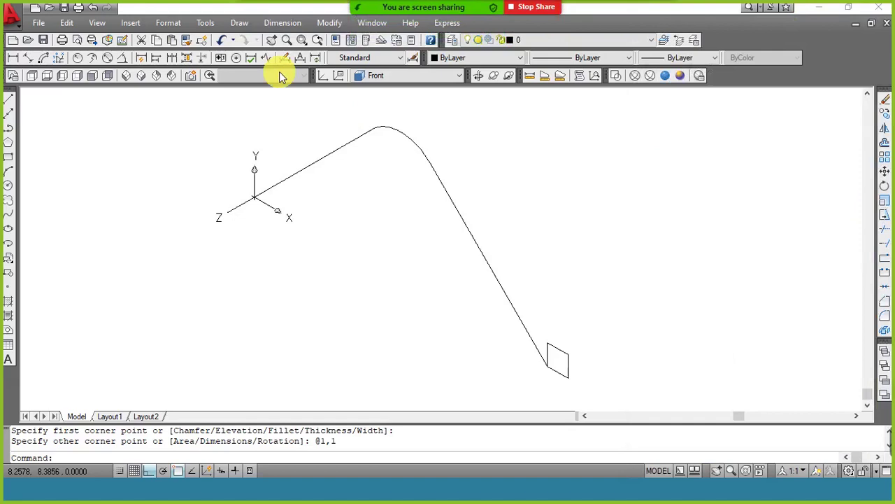
Review the meeting's group chat and scroll through the participants list, minimizing both windows to return to AutoCAD.
mouse_move(413, 13)
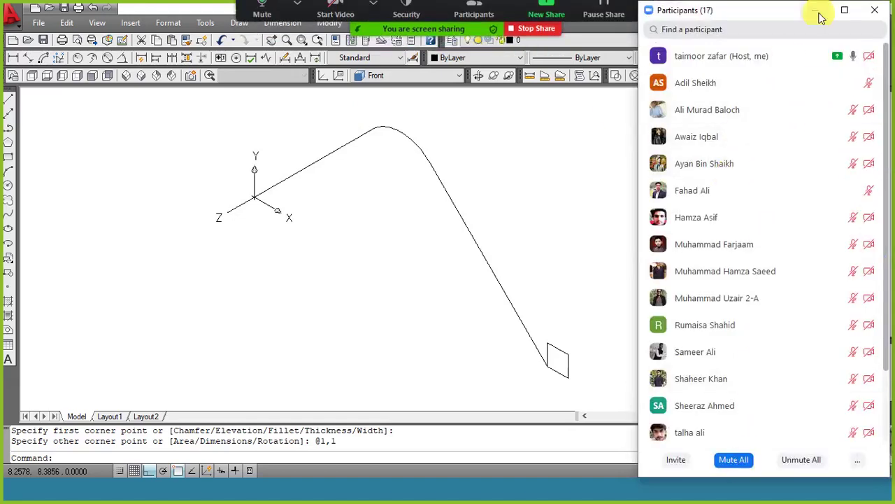
click(812, 10)
click(656, 18)
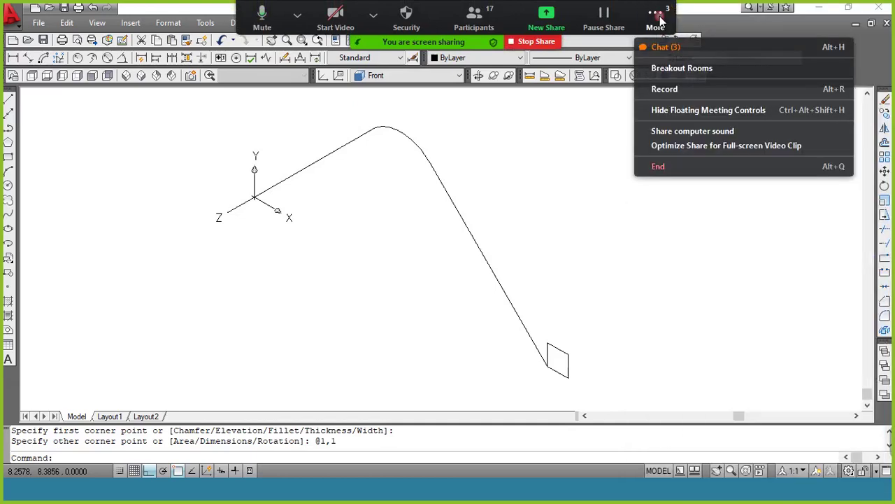
click(675, 48)
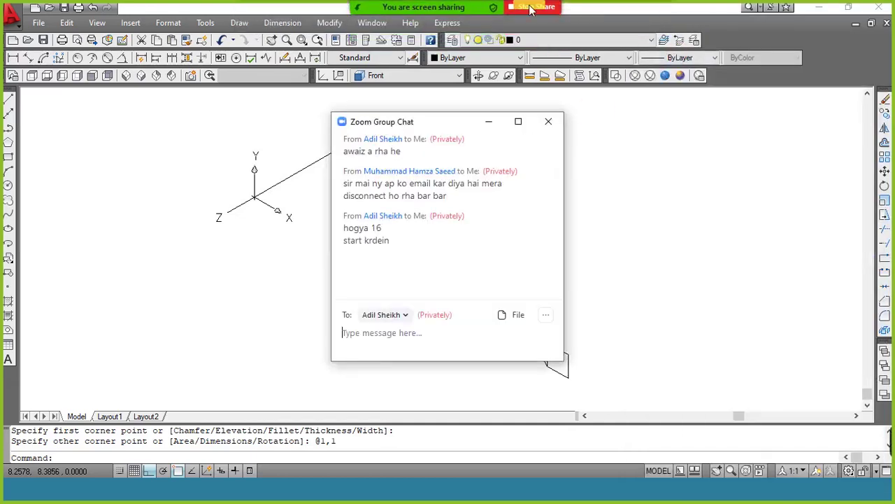
key(alt+u)
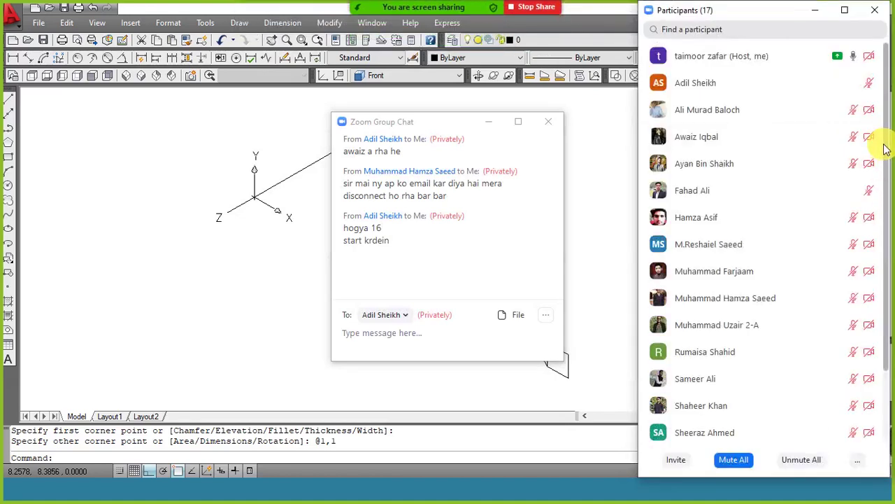
scroll(887, 203, down, 2)
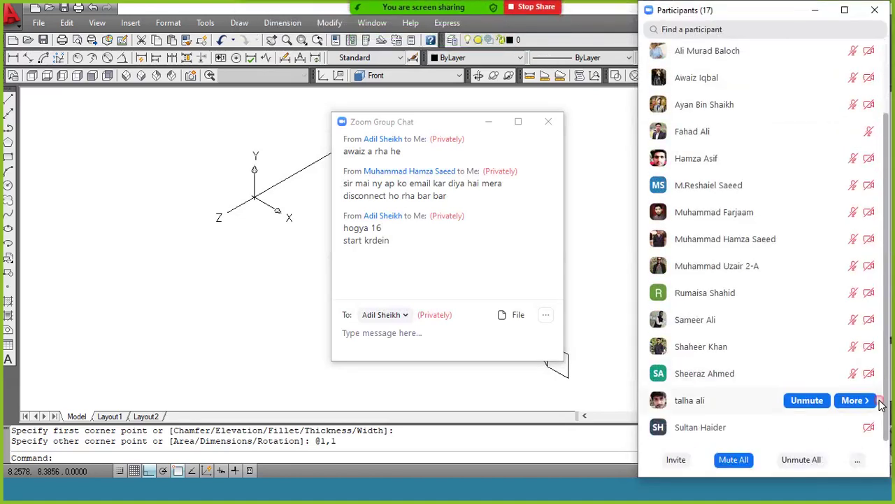
click(829, 10)
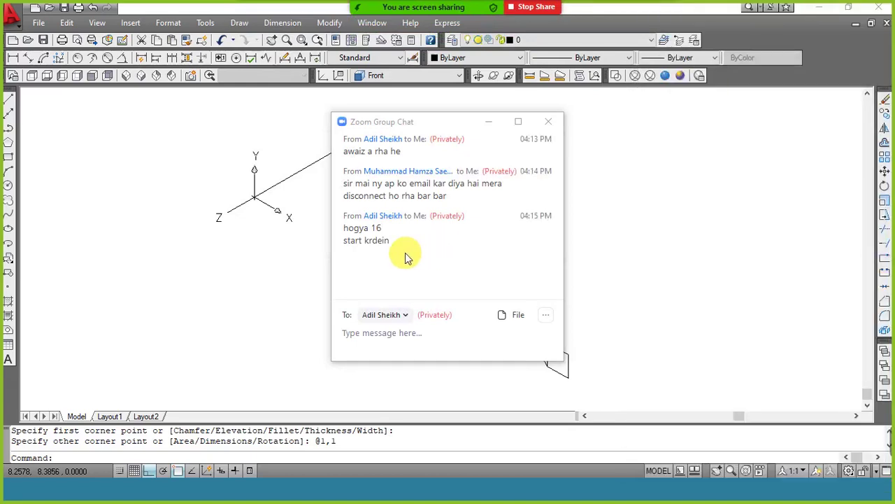
click(488, 122)
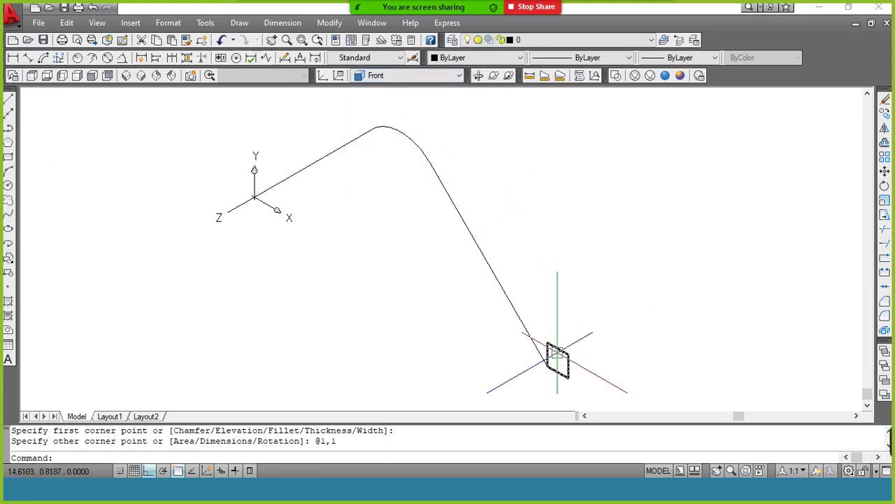
Orbit the model to examine whether the path and square profile share a plane, and restore the SE Isometric view.
mouse_move(534, 334)
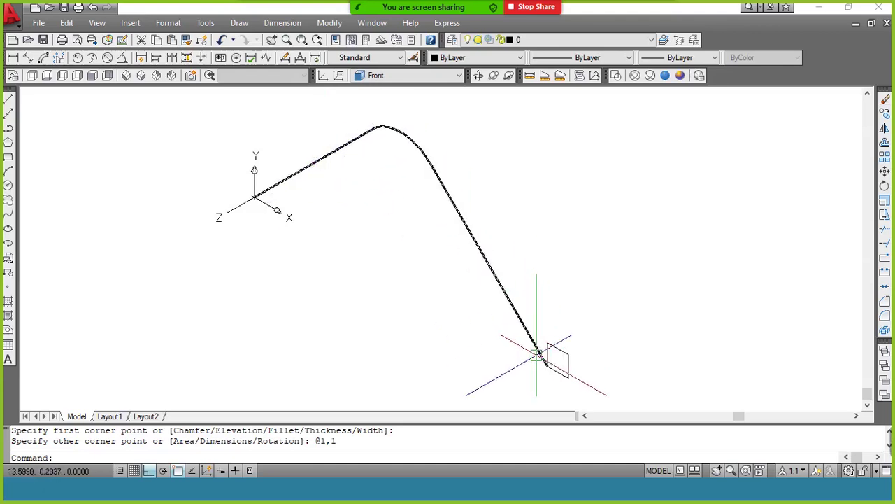
mouse_move(542, 359)
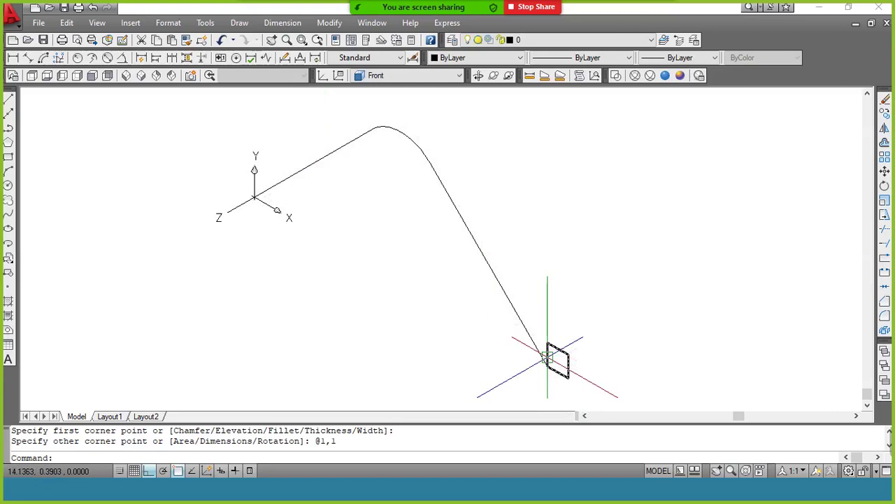
mouse_move(569, 360)
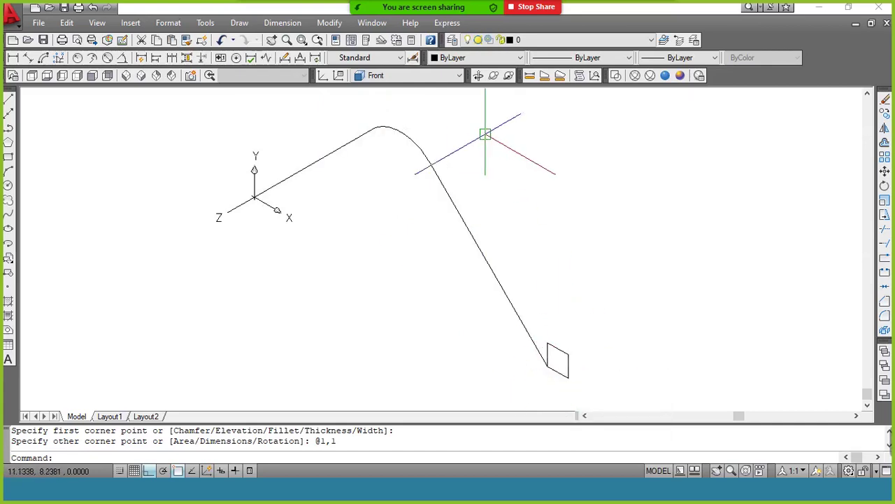
click(477, 74)
mouse_move(535, 289)
mouse_down()
mouse_move(532, 304)
mouse_move(503, 273)
mouse_move(474, 270)
mouse_up()
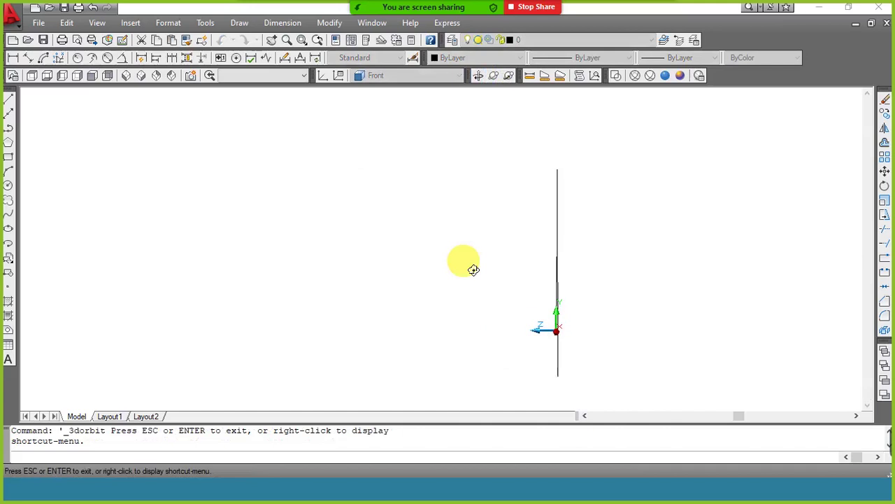
right_click(459, 146)
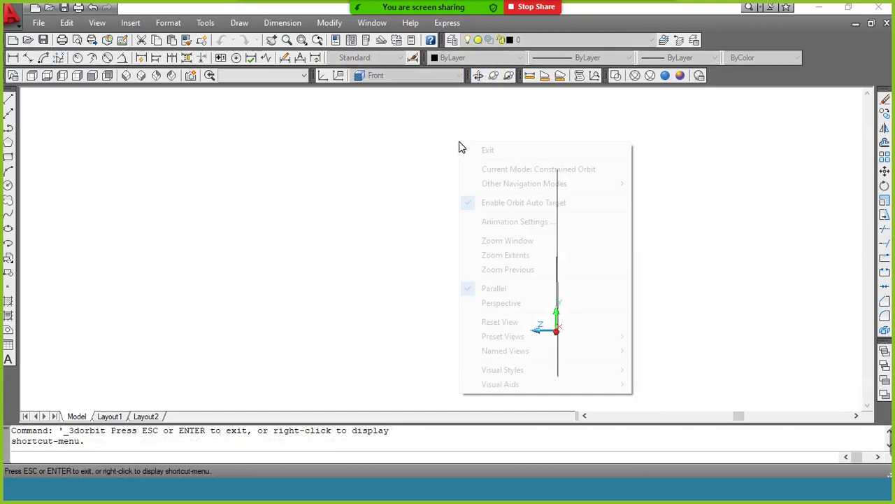
click(468, 148)
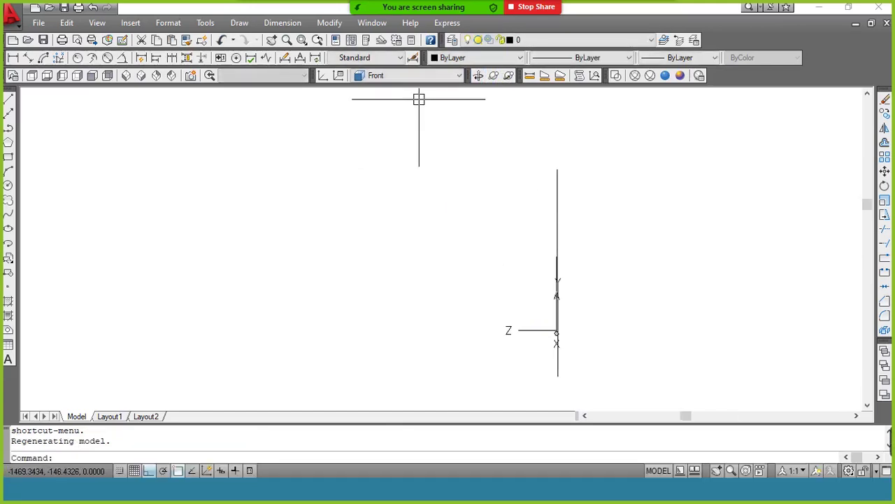
click(140, 78)
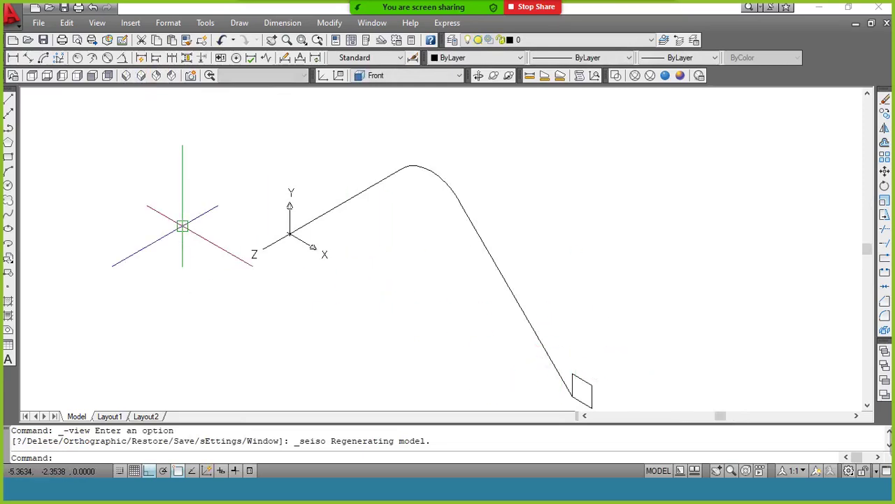
text(rot)
key(Escape)
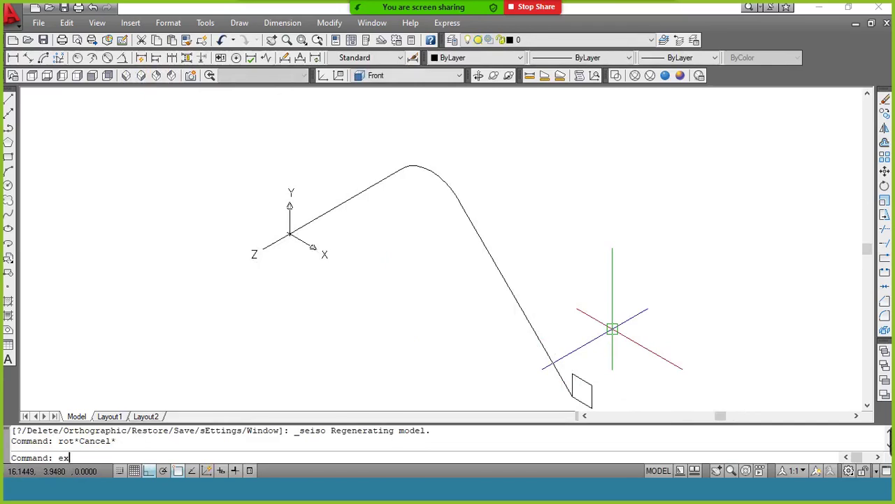
key(Escape)
key(Escape)
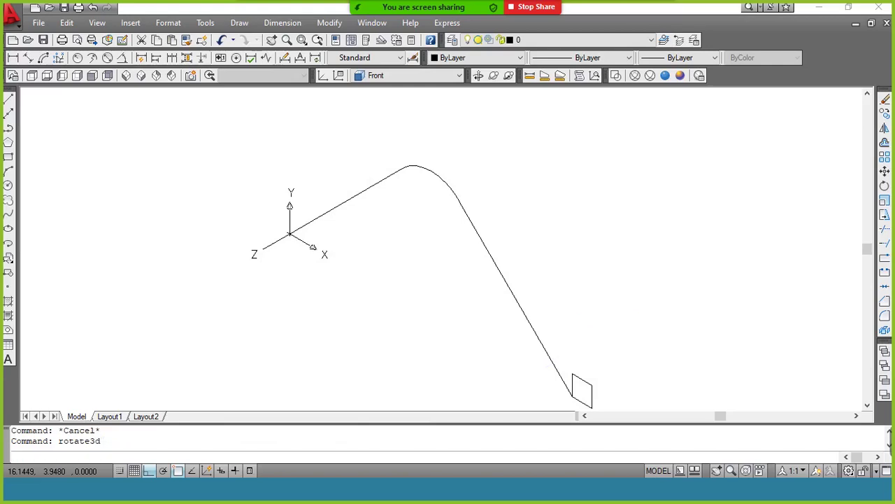
Rotate the square profile 90 degrees about the X axis through its corner at the path's lower end using ROTATE3D.
key(Return)
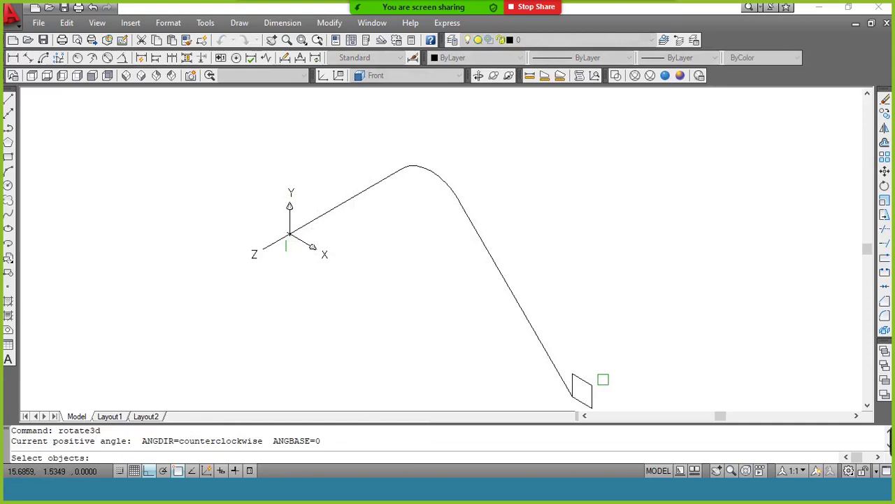
click(582, 382)
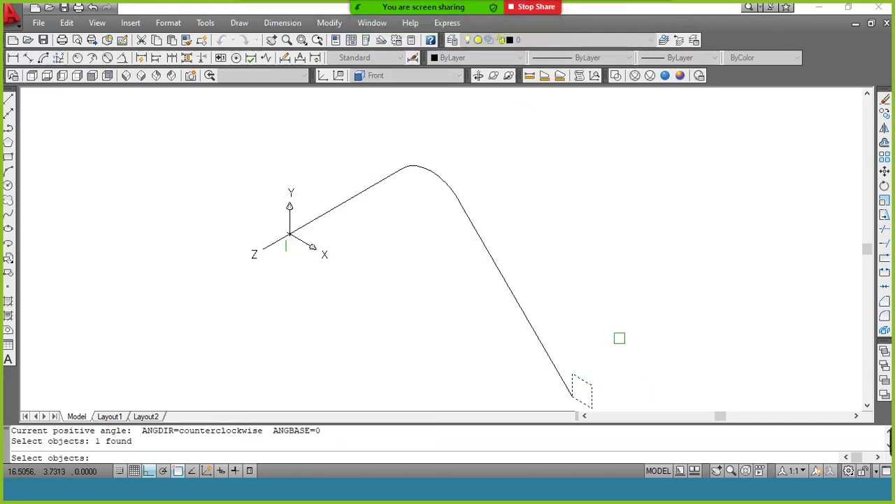
key(Return)
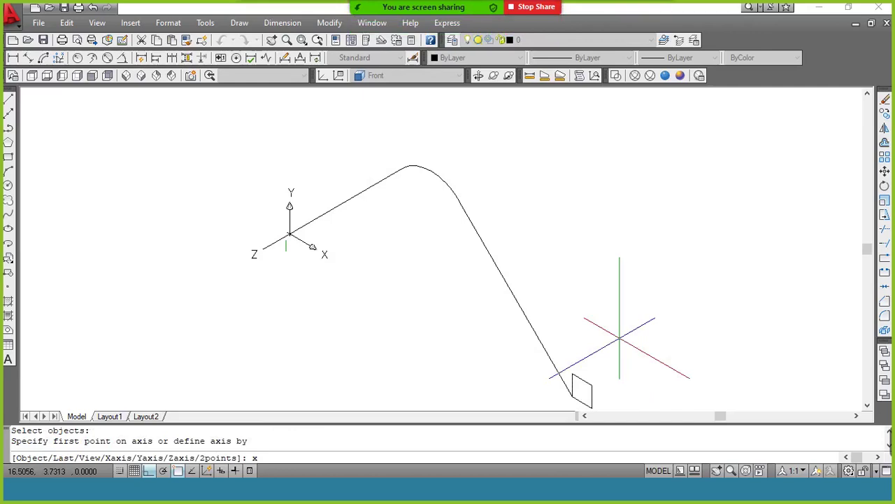
key(Return)
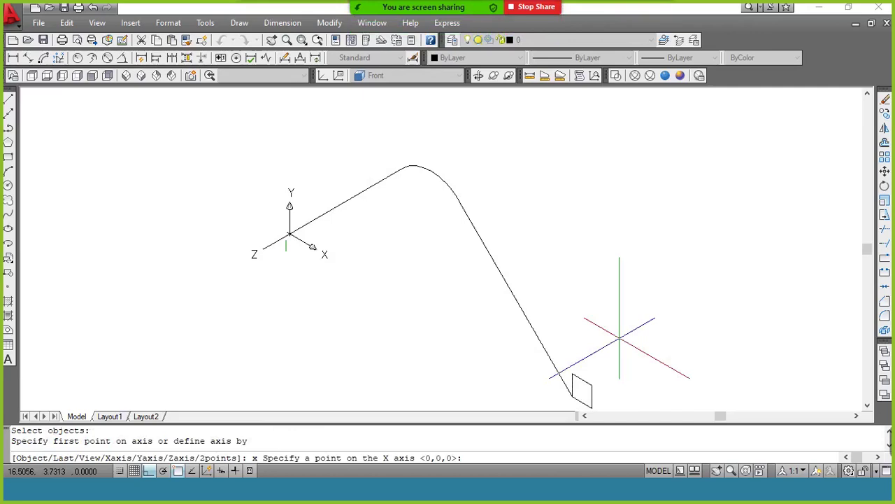
click(572, 397)
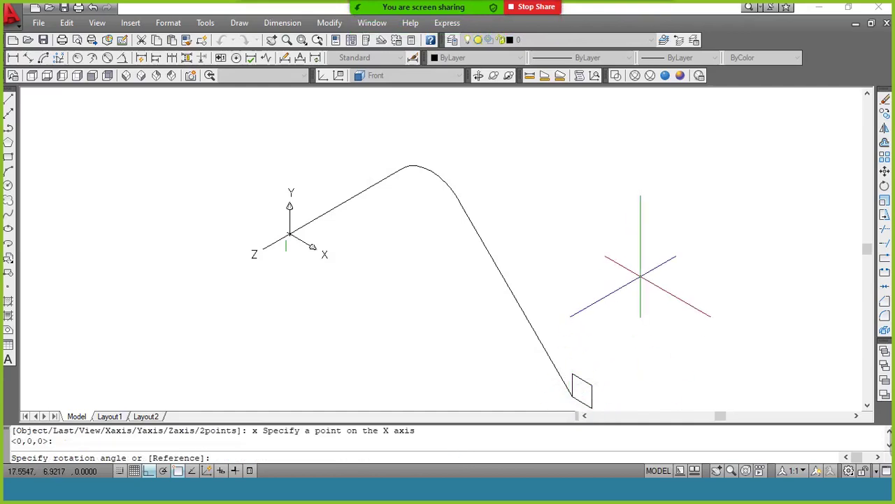
text(90)
key(Return)
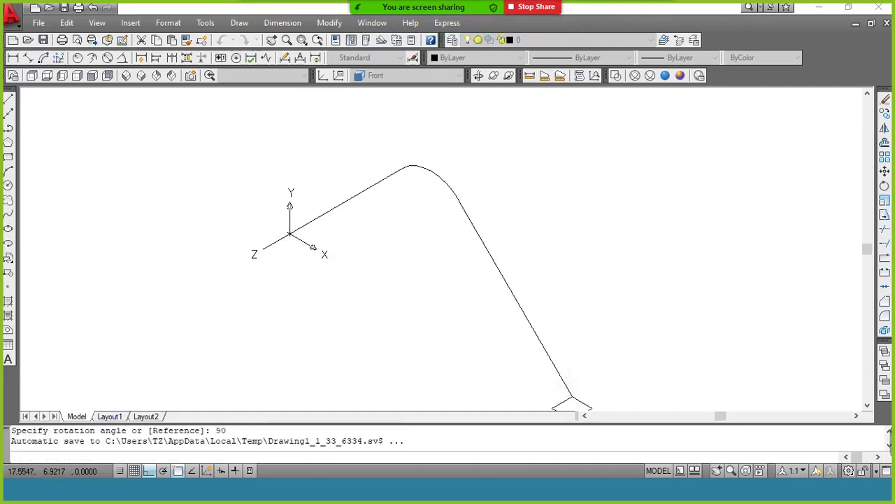
Examine the rotated square's orientation to the path by orbiting and in Top and Front views, ending in SE Isometric.
click(148, 77)
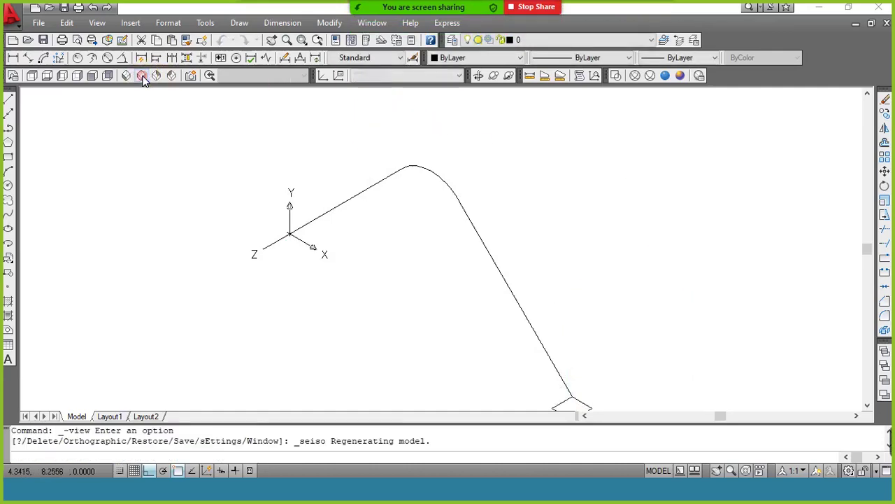
click(478, 77)
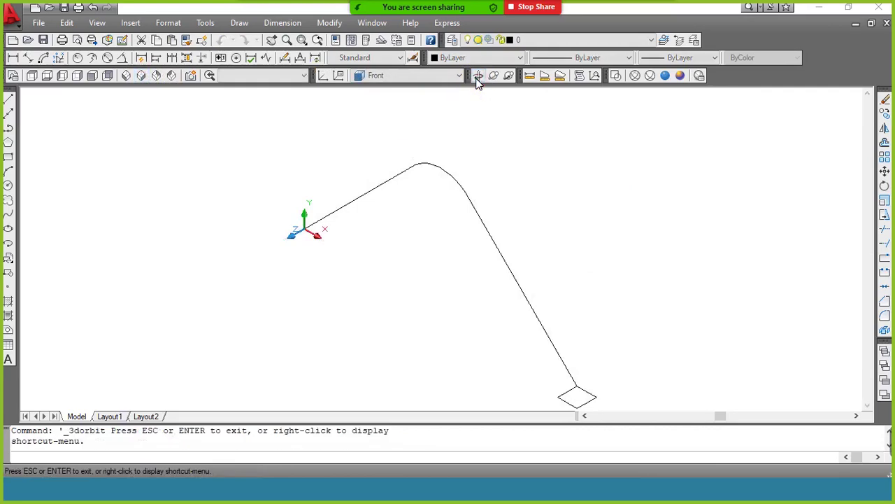
mouse_move(562, 324)
mouse_down()
mouse_move(491, 301)
mouse_move(572, 300)
mouse_up()
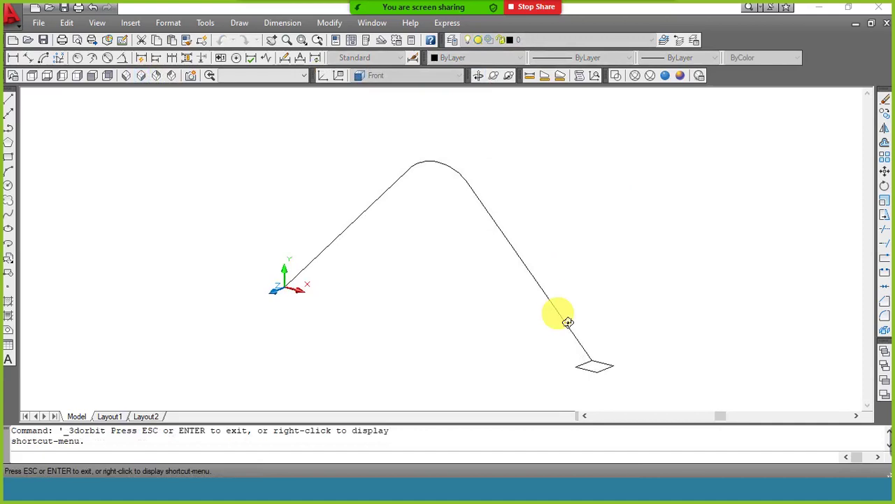
drag(376, 305, 326, 369)
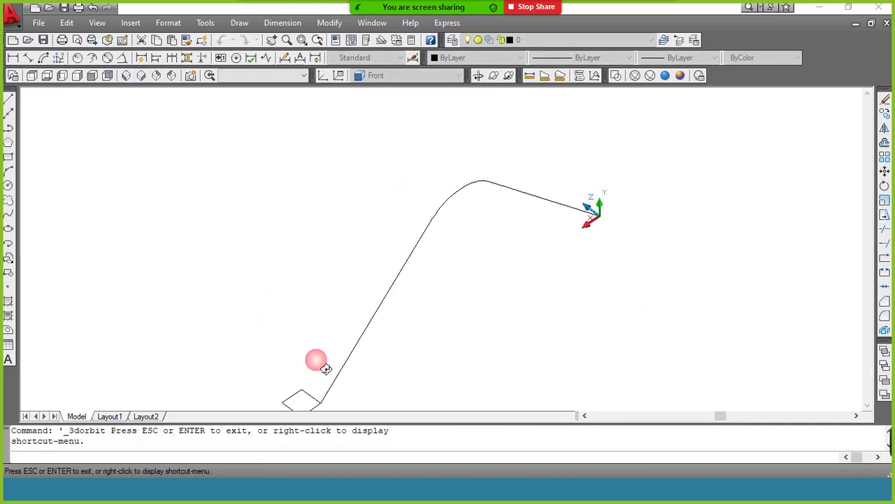
right_click(291, 224)
click(303, 231)
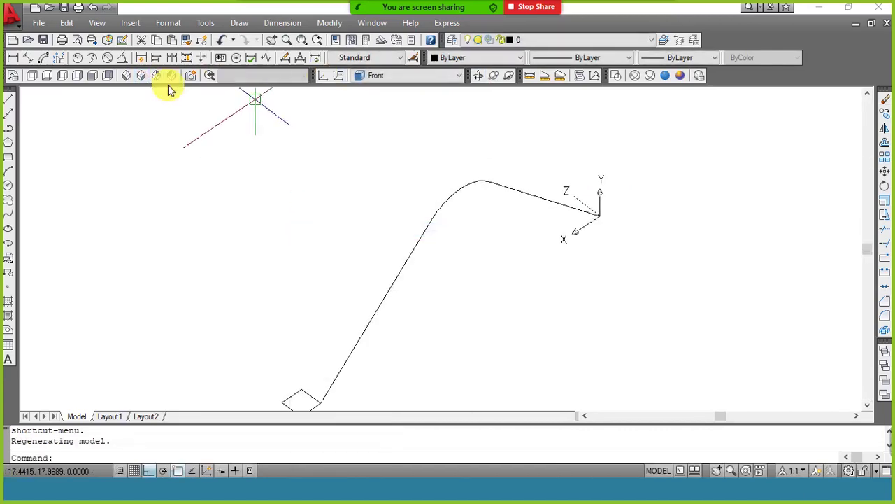
click(141, 76)
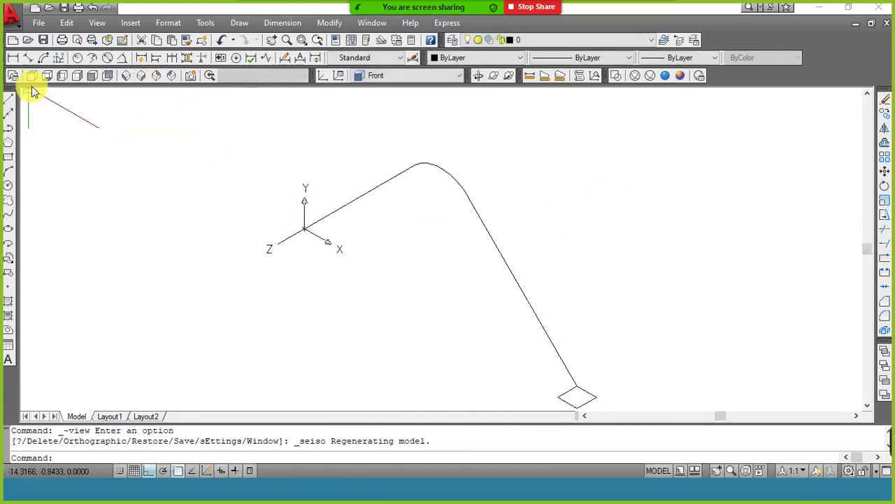
click(32, 75)
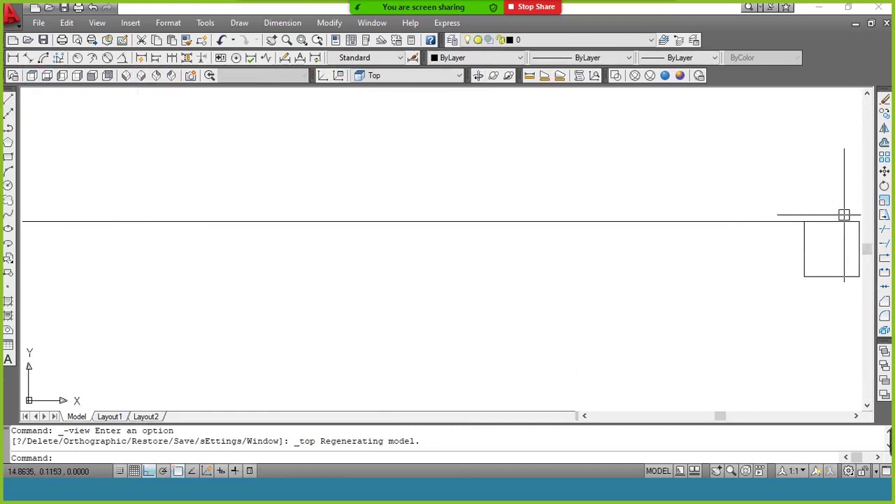
click(825, 276)
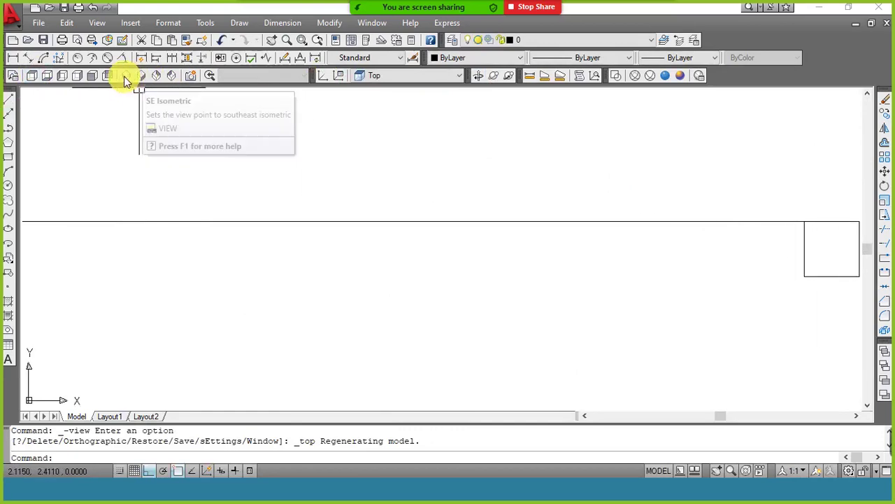
click(93, 79)
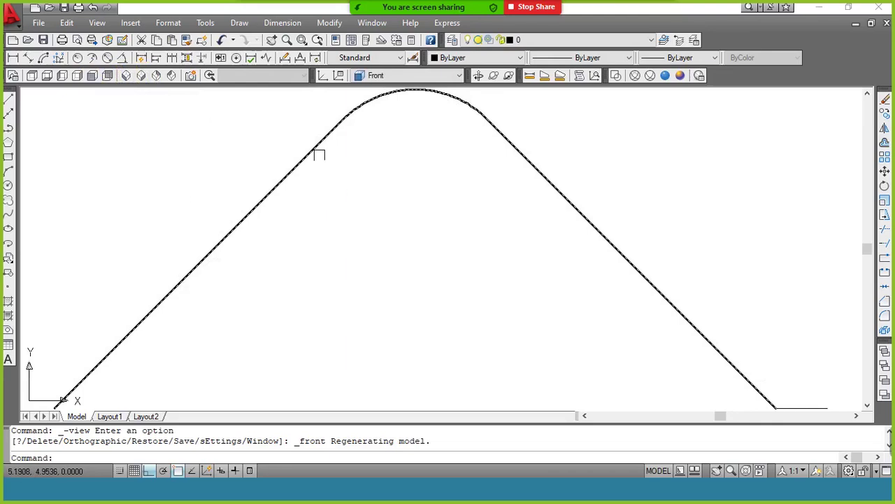
click(140, 77)
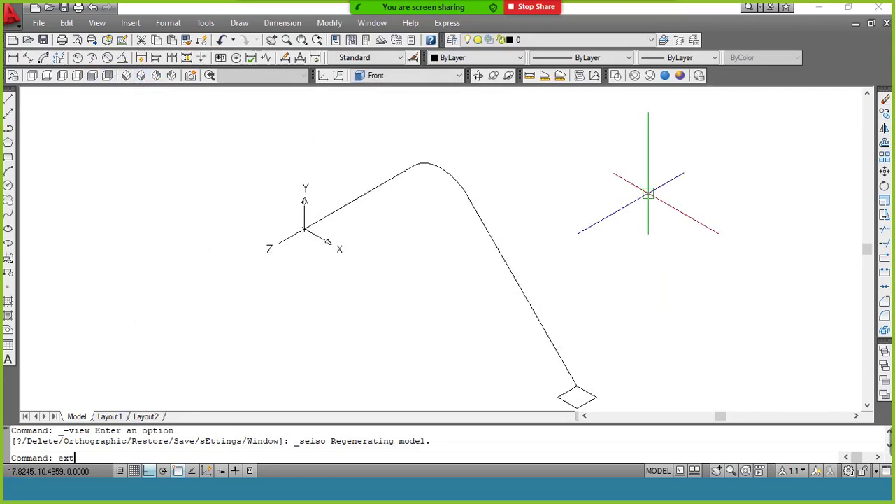
Extrude the square profile along the joined polyline path using the Path option.
key(Return)
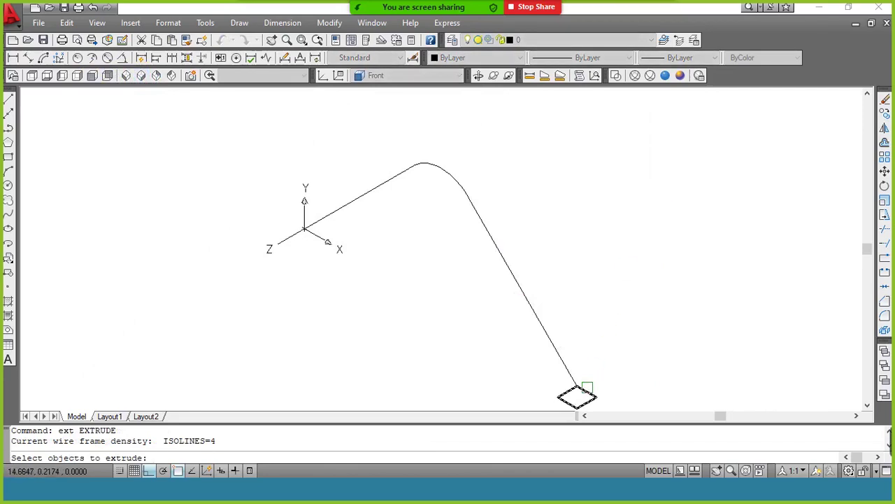
click(587, 387)
key(Return)
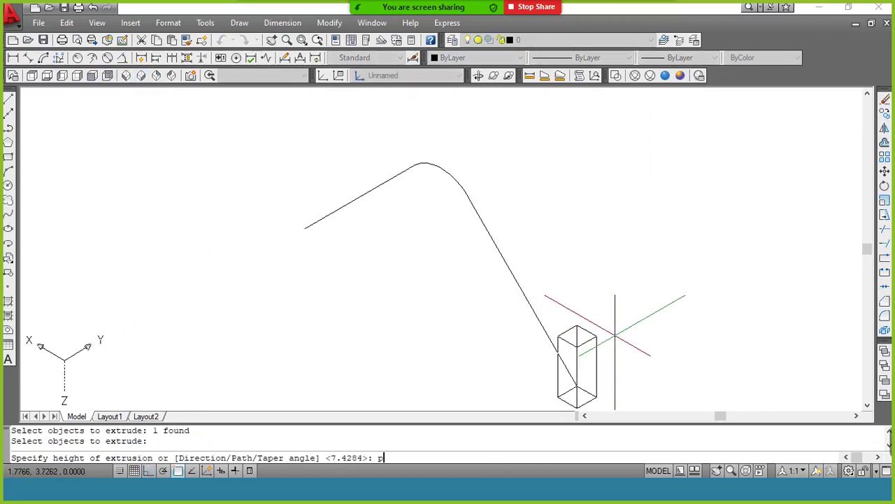
text(p)
key(Return)
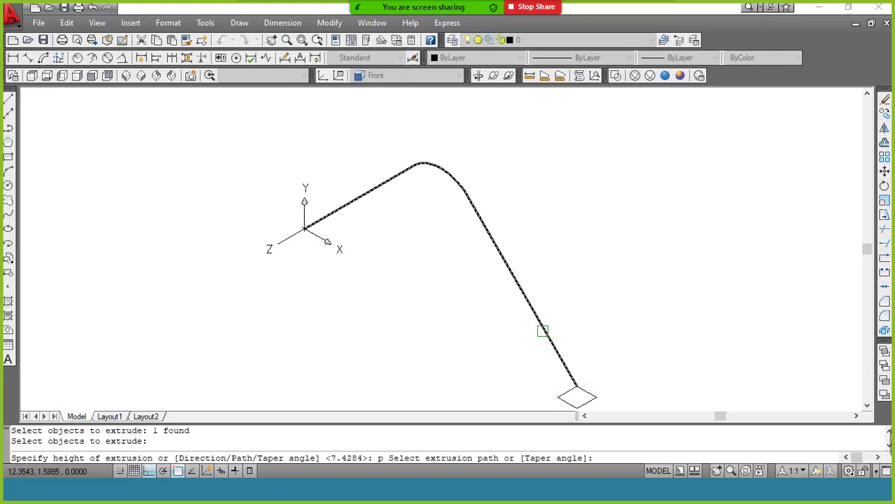
click(543, 330)
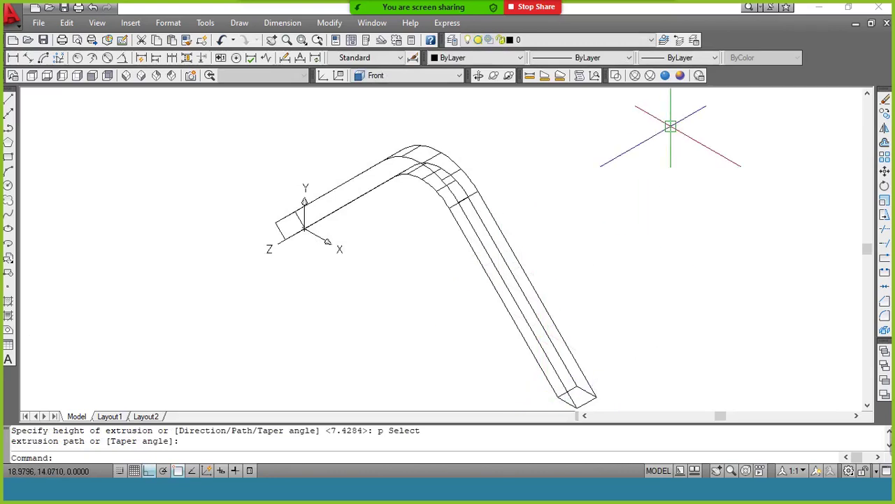
Shade the waveguide in the Conceptual visual style and orbit around it to examine its faces and bend.
click(680, 77)
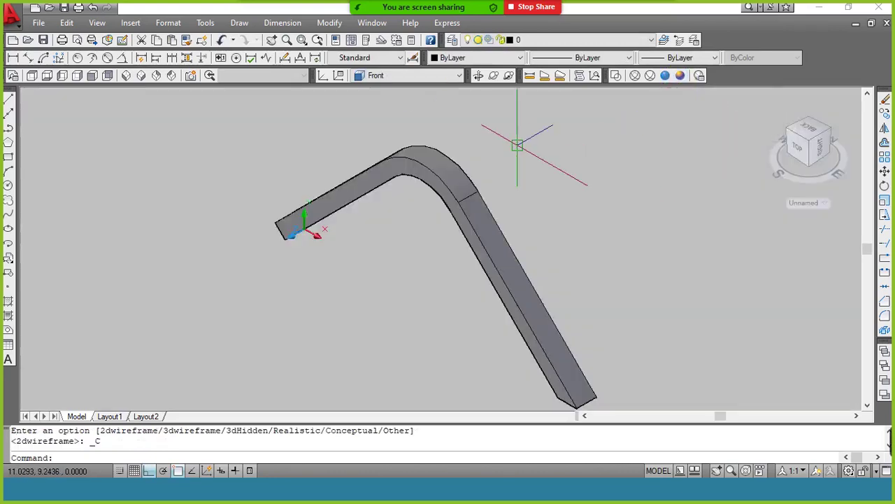
click(480, 76)
drag(508, 219, 538, 181)
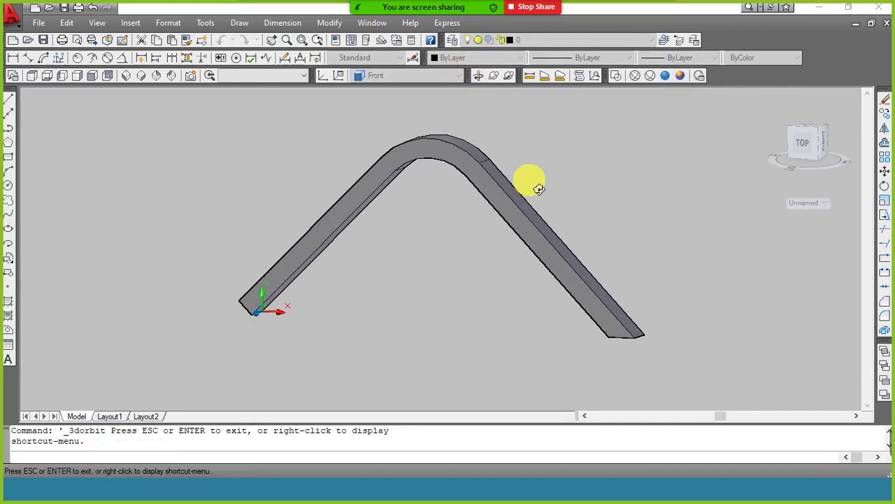
drag(553, 224, 568, 281)
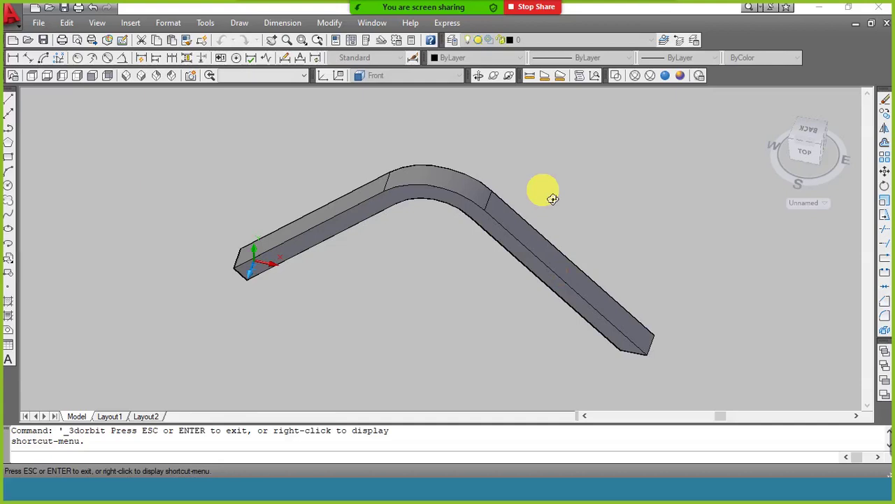
right_click(546, 163)
click(573, 168)
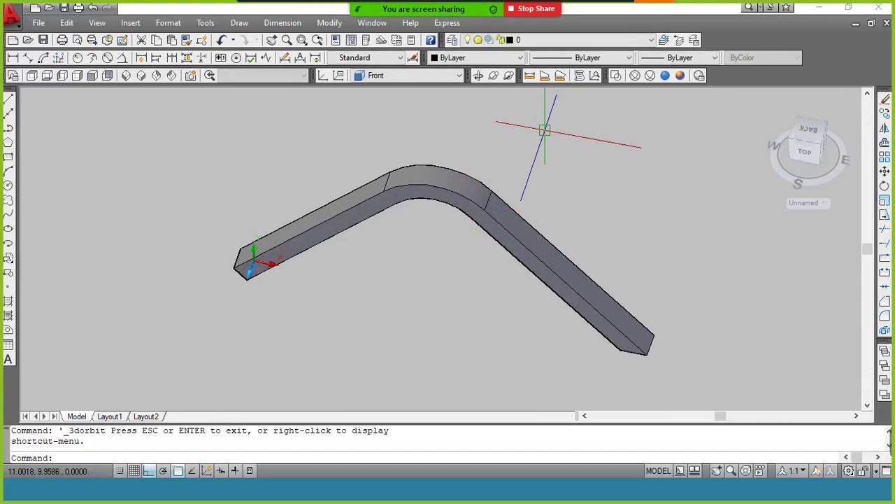
Open the meeting's group chat, read the participants' messages, and minimize it to return to AutoCAD.
click(657, 16)
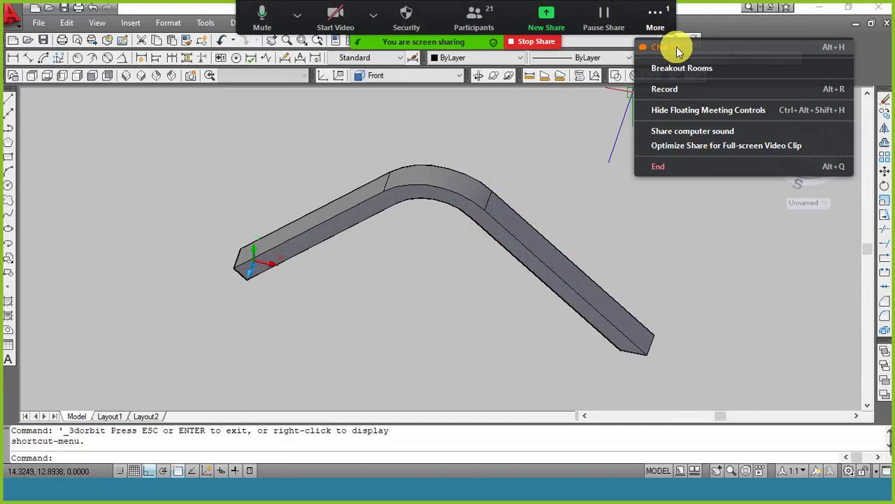
click(674, 47)
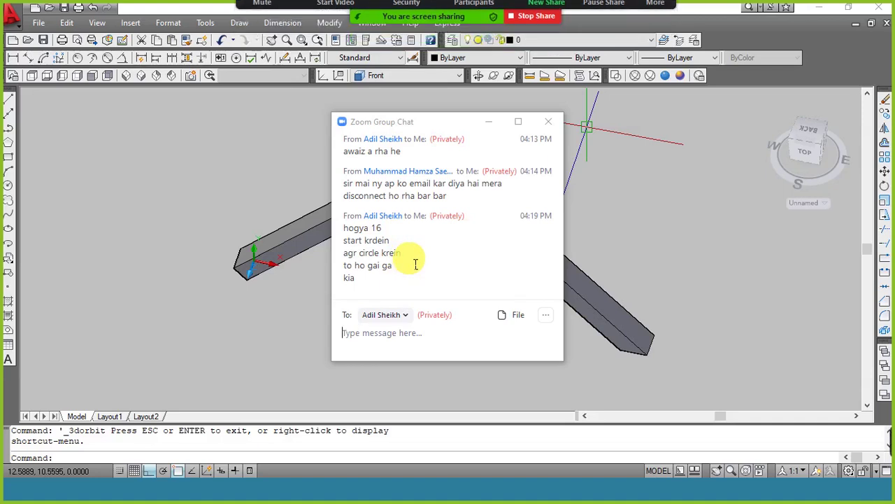
click(488, 121)
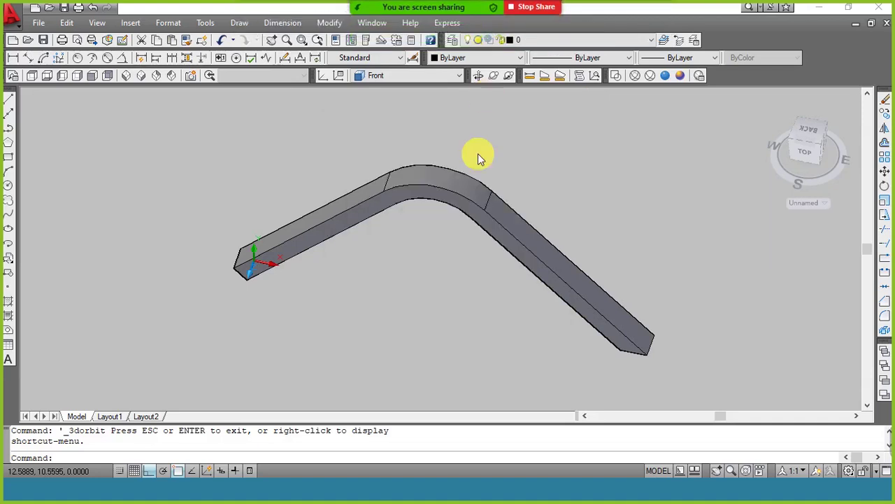
Restore the SE Isometric view and erase the waveguide solid together with its path.
click(140, 76)
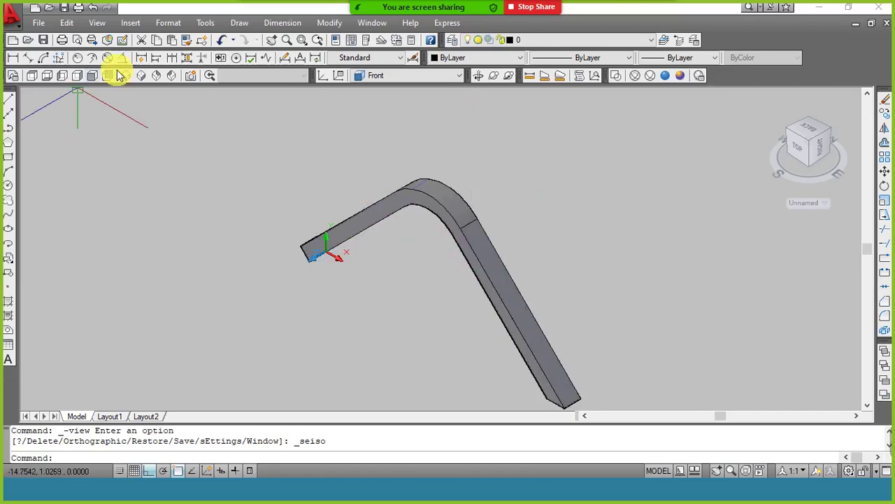
click(140, 77)
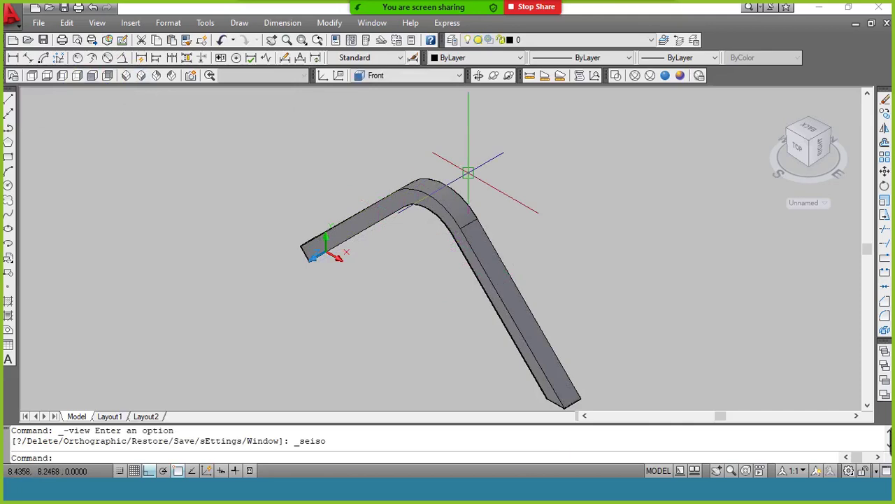
click(472, 174)
click(425, 220)
text(e)
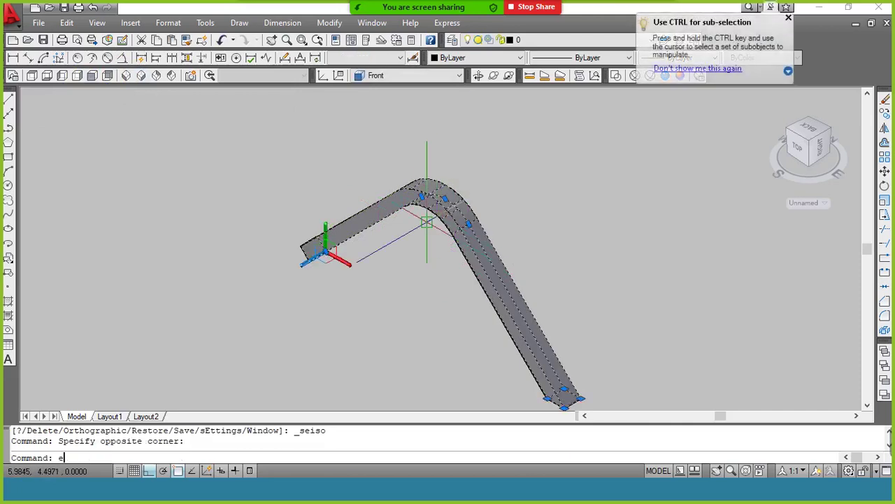
key(Return)
Set the UCS to Top and return the display to 2D Wireframe in the SE Isometric view.
click(420, 75)
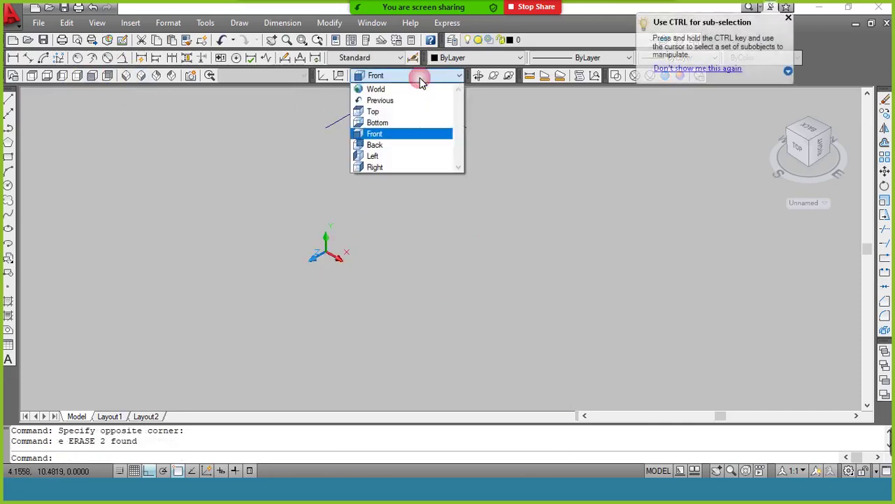
click(410, 112)
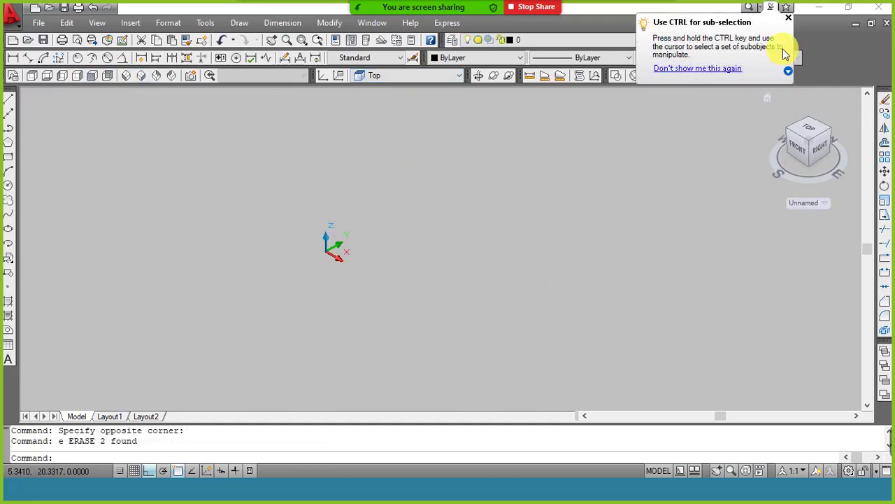
click(789, 19)
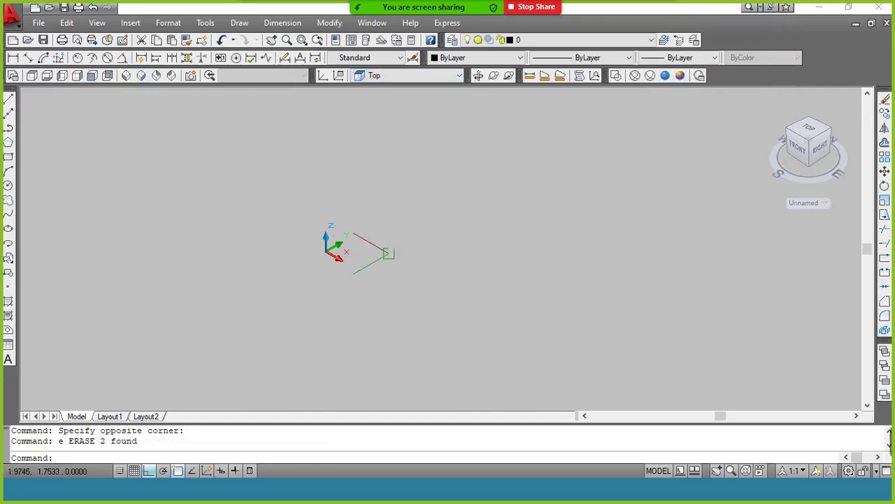
click(616, 75)
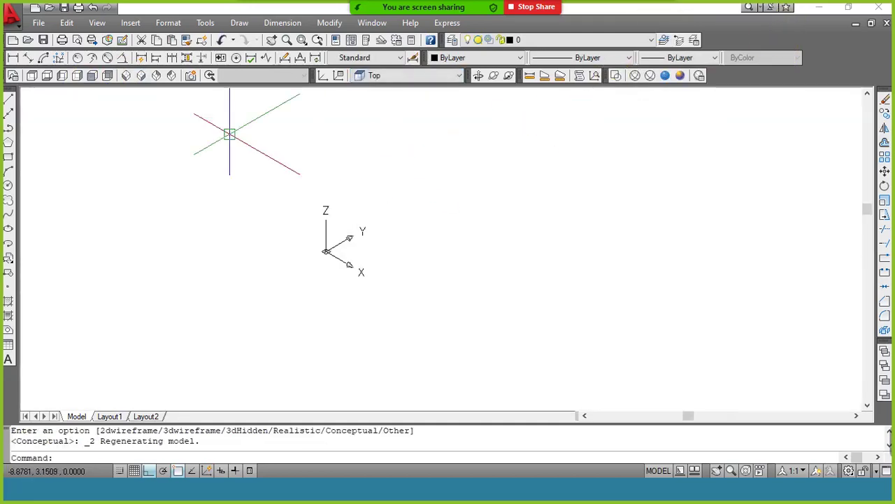
click(140, 75)
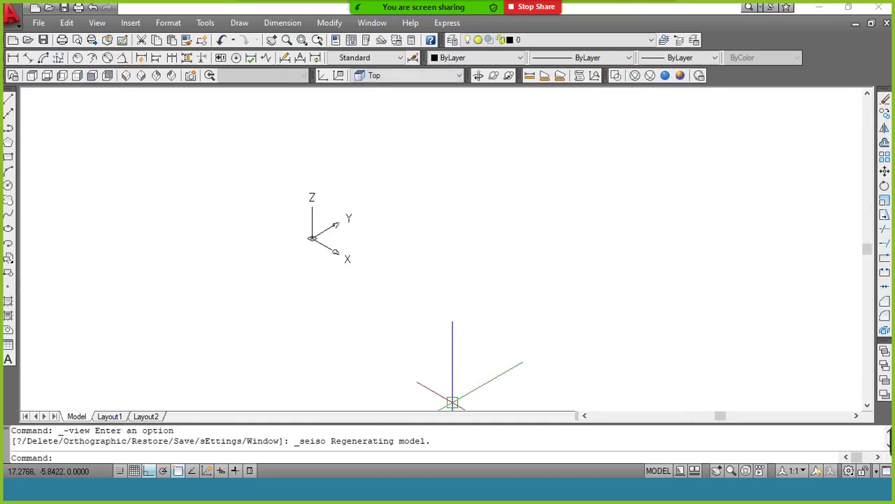
Switch to the Week-11 PDF in Nitro Pro and review the instructions for rotating the rectangle in 3D.
key(alt+Tab)
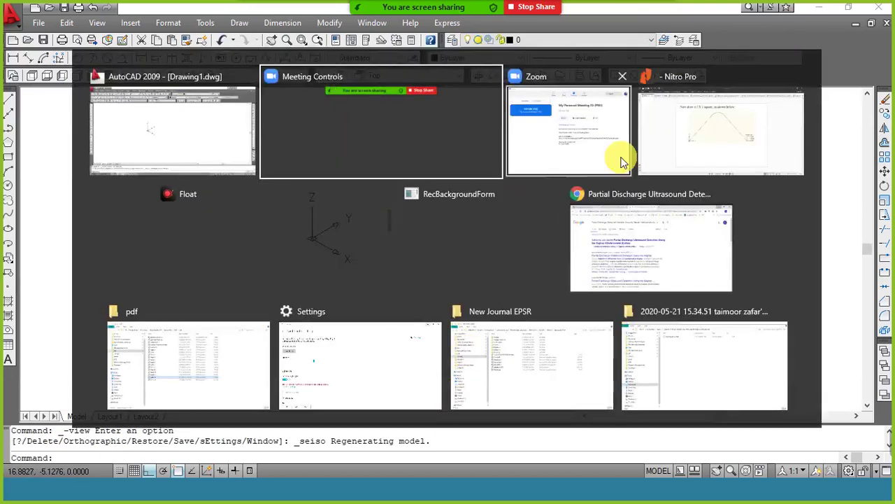
click(689, 130)
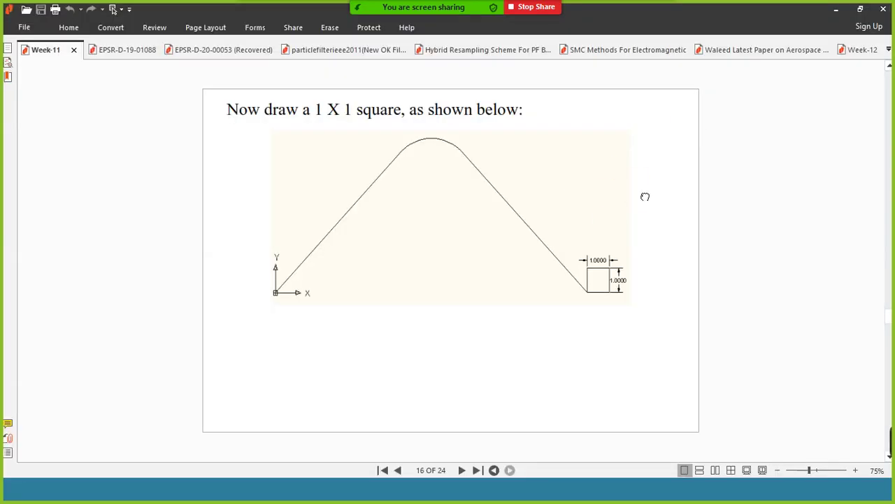
scroll(668, 197, down, 2)
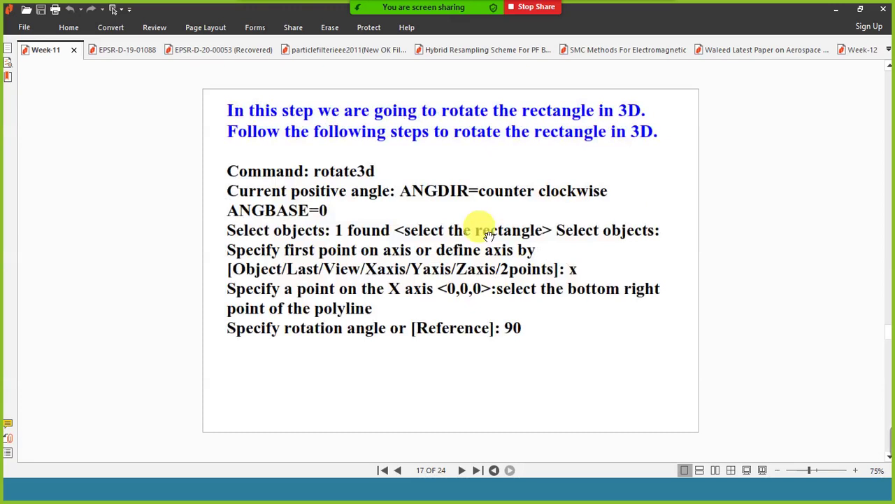
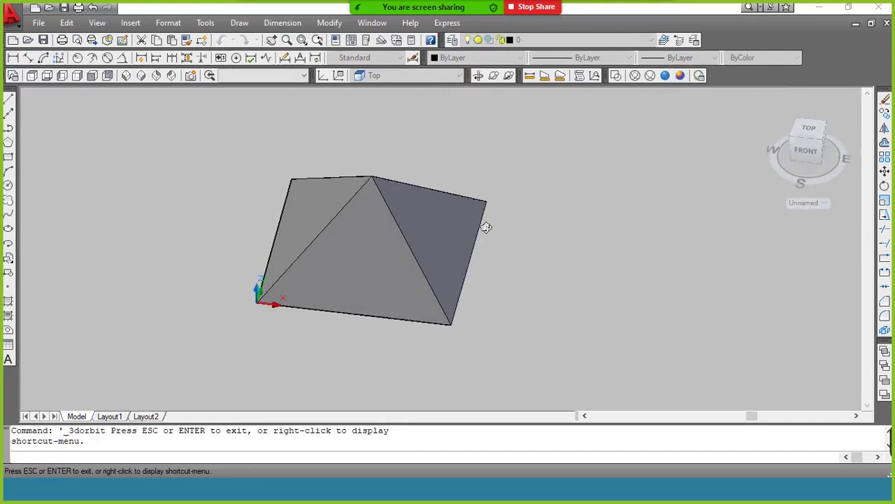
Finish orbiting the pyramid, highlight its edges for inspection, and restore the SE Isometric view.
right_click(486, 218)
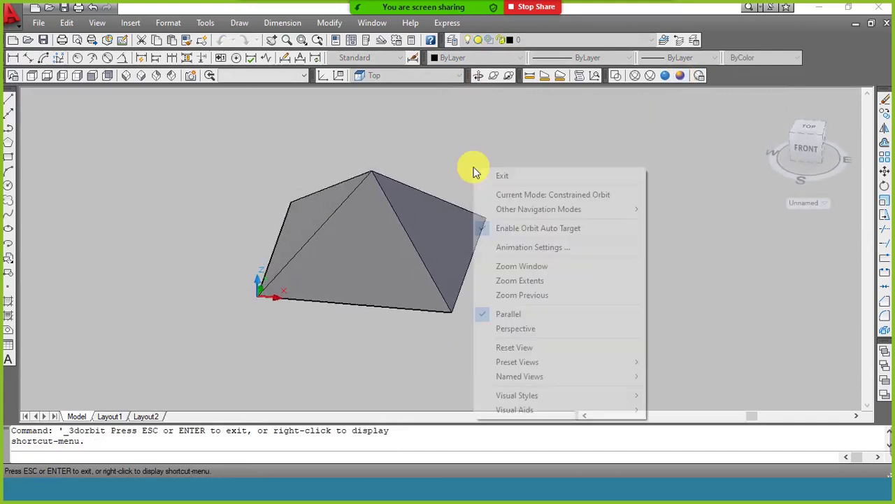
click(499, 174)
click(384, 175)
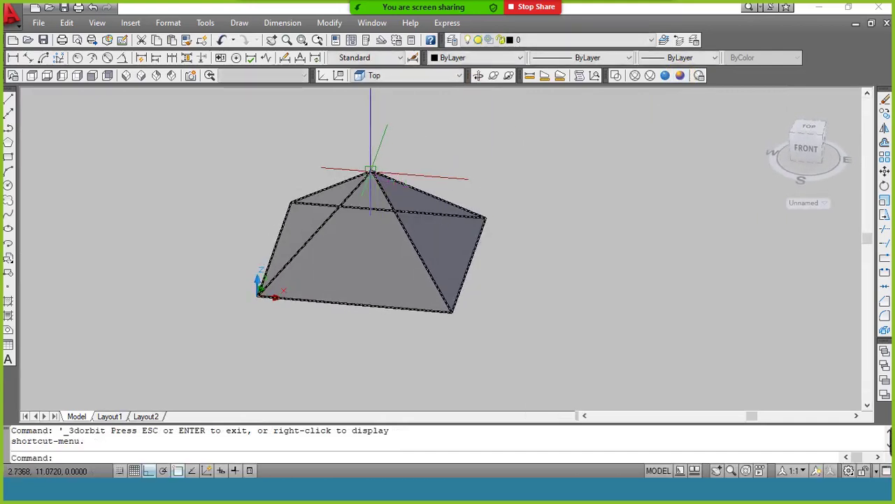
key(Escape)
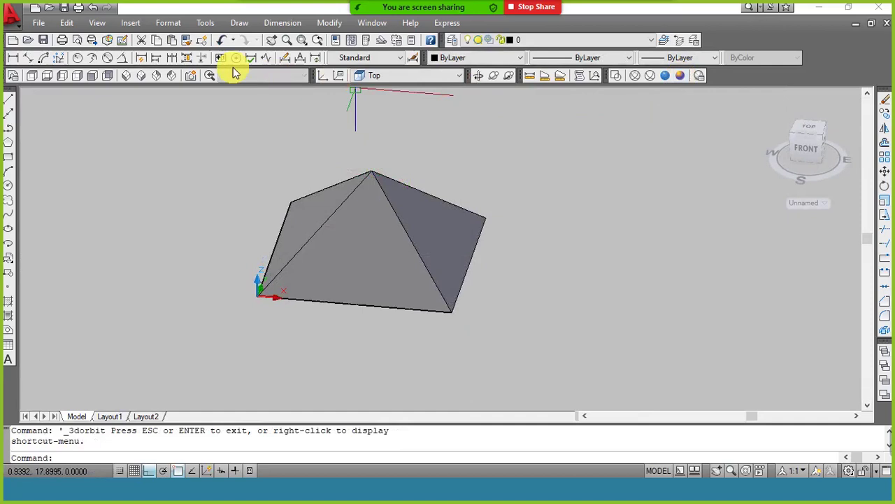
click(144, 76)
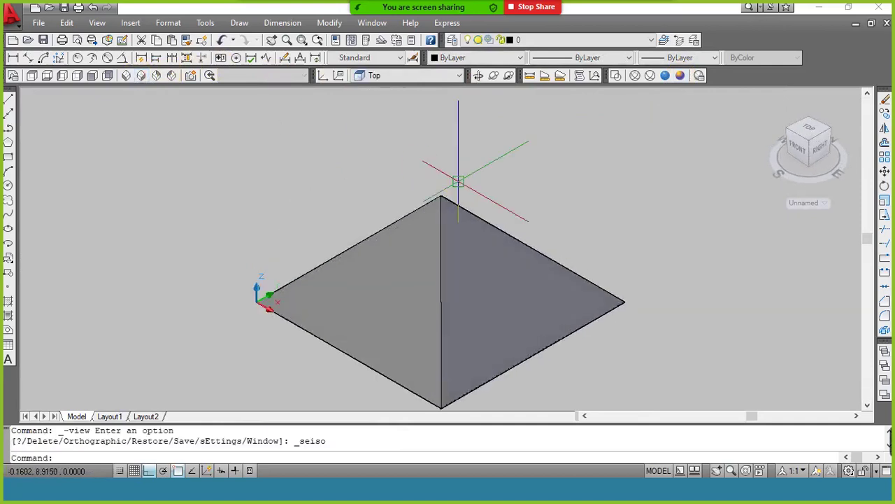
Undo the view changes, the Conceptual visual style and the pyramid's extrusion, going back to the flat base square.
key(ctrl+z)
key(ctrl+z)
key(ctrl+z)
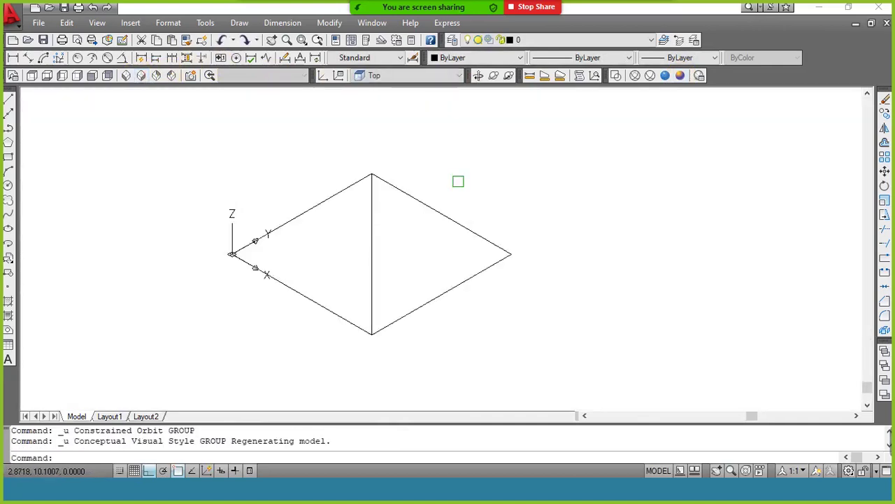
key(ctrl+z)
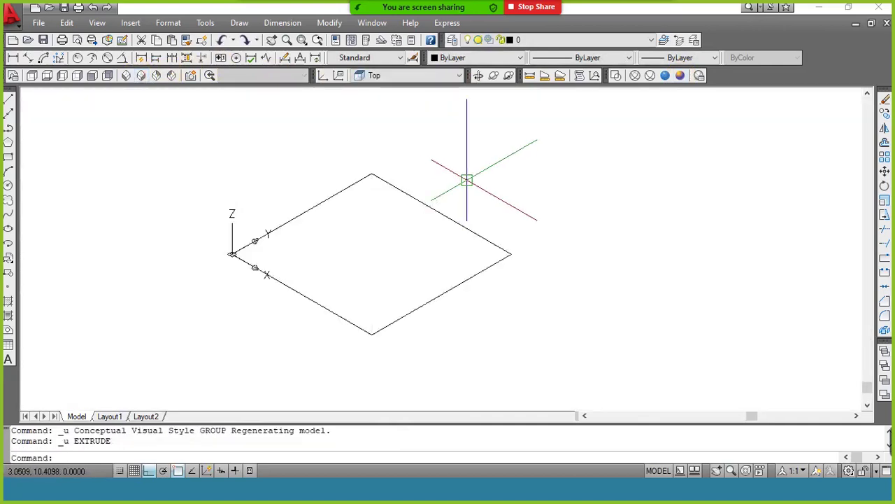
Extrude the base square with a 45-degree taper to a height of 2 and shade it in the Conceptual visual style.
text(ext)
key(Return)
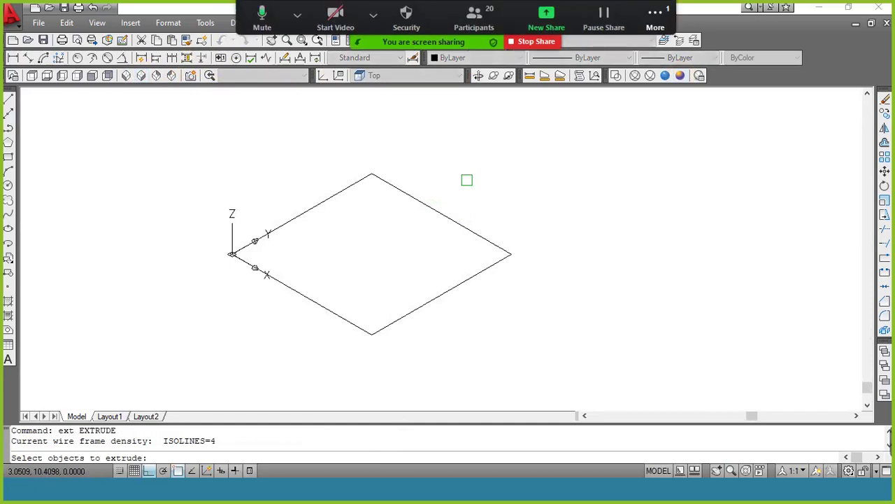
click(454, 225)
key(Return)
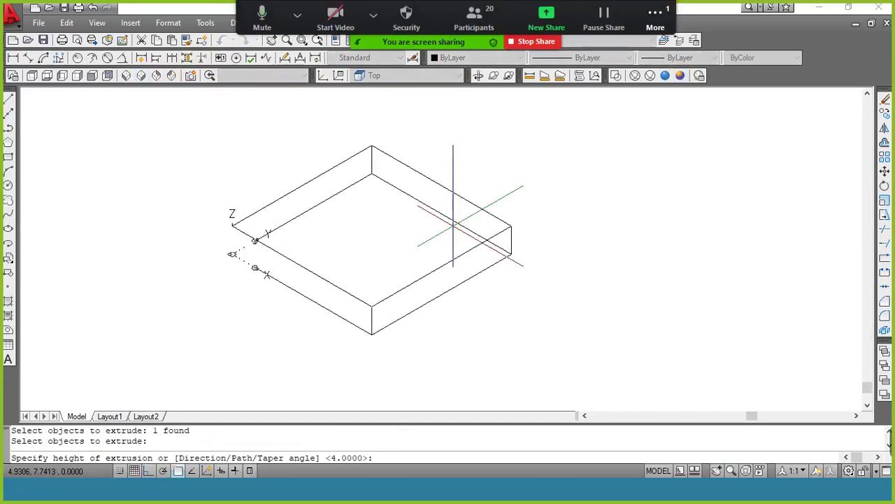
text(t)
key(Return)
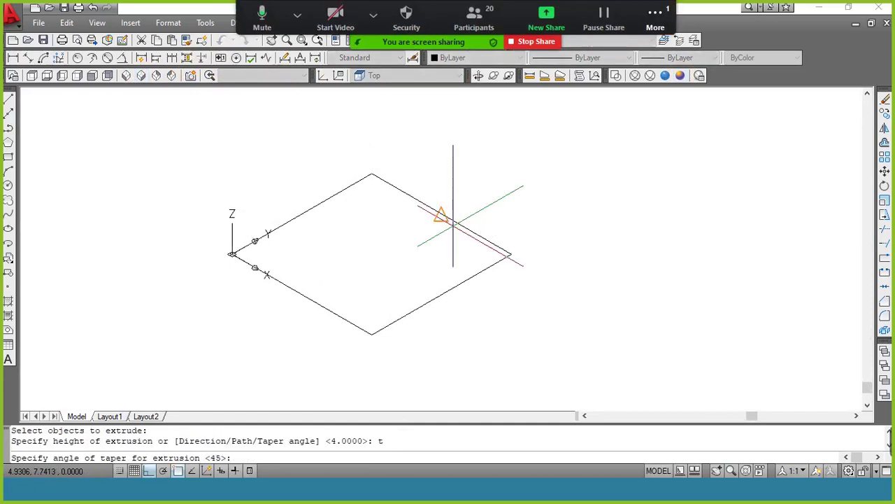
text(45)
key(Return)
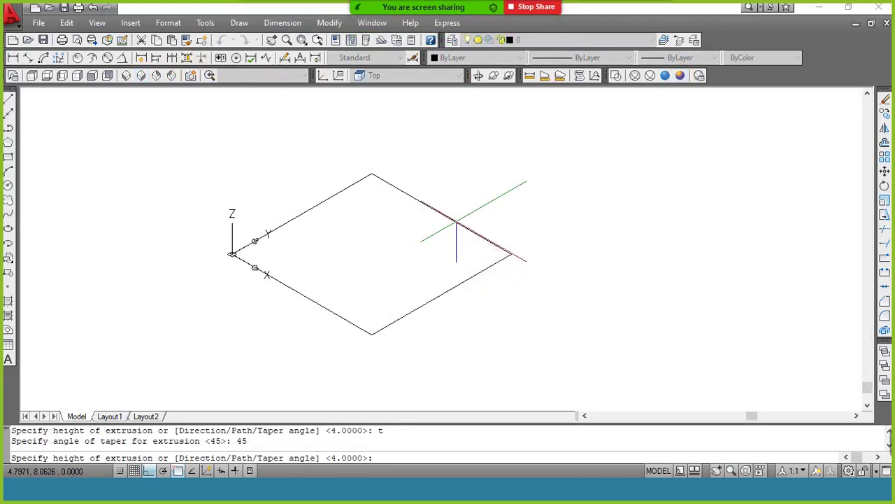
text(2)
key(Return)
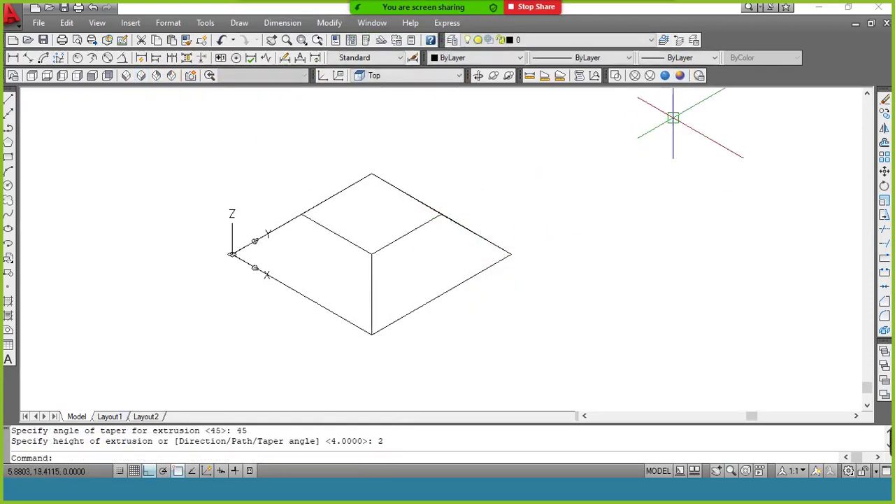
click(682, 75)
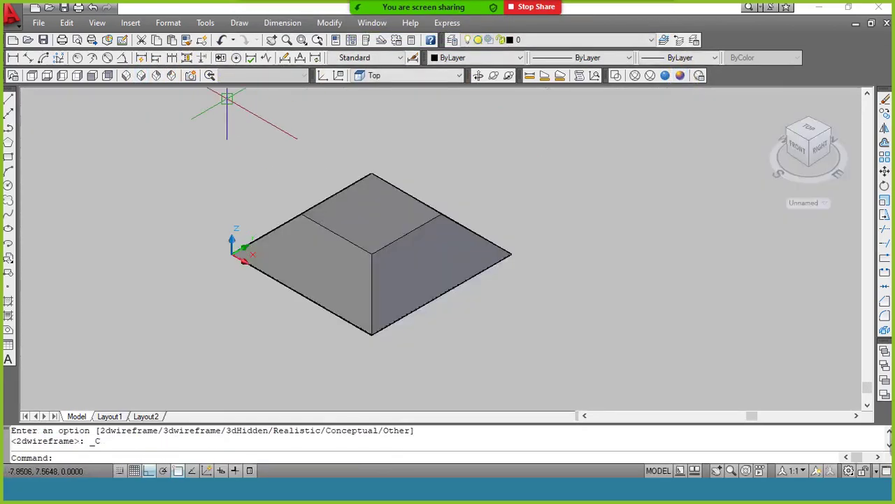
Restore the SE Isometric view and orbit the tapered solid to view it from its right side.
click(141, 76)
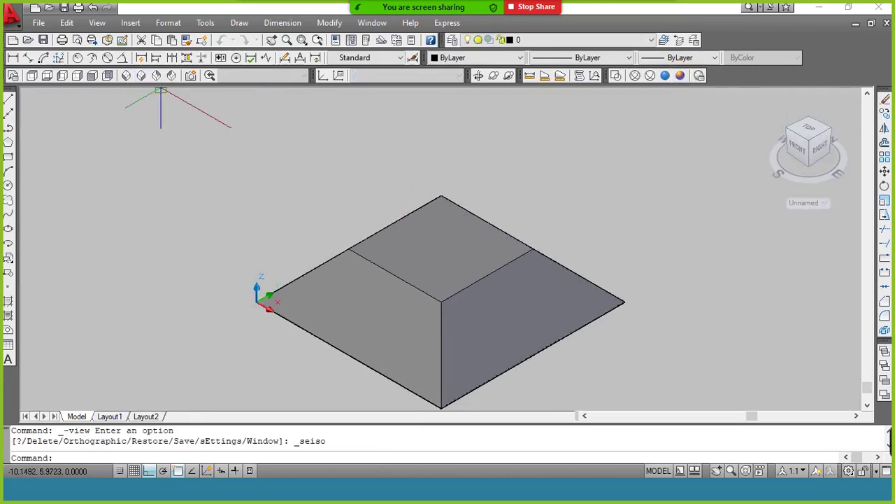
click(403, 182)
click(280, 88)
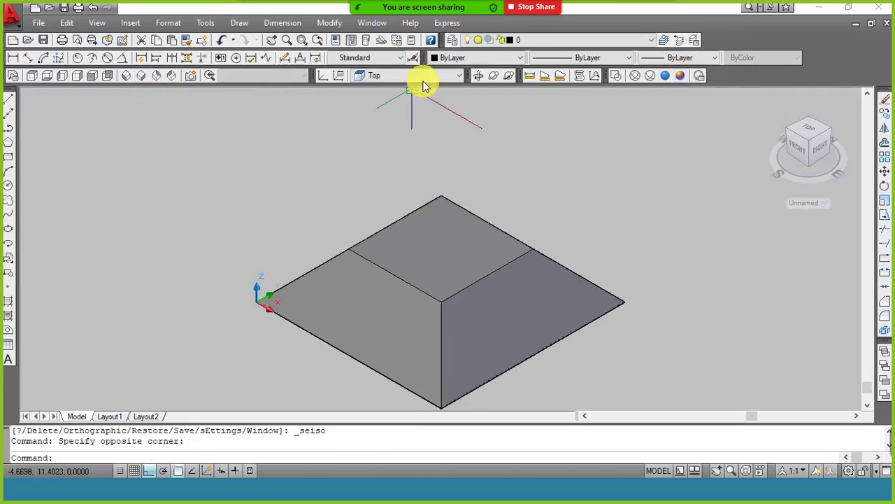
click(479, 76)
drag(476, 206, 490, 242)
right_click(496, 185)
click(499, 191)
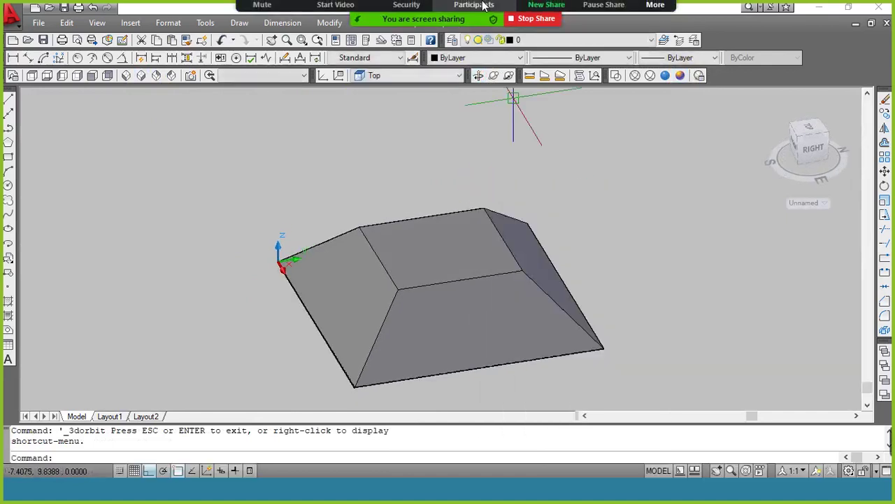
Read the incoming messages in the Zoom group chat and minimize the chat window.
click(656, 20)
click(664, 44)
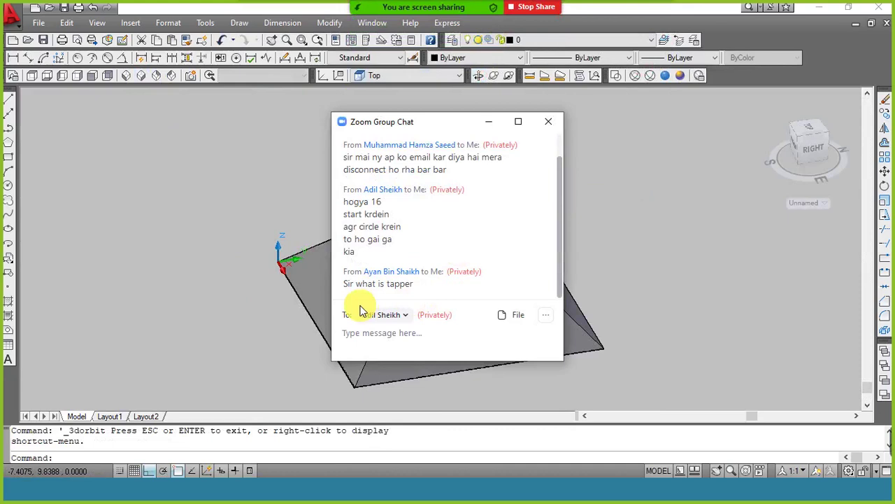
click(495, 122)
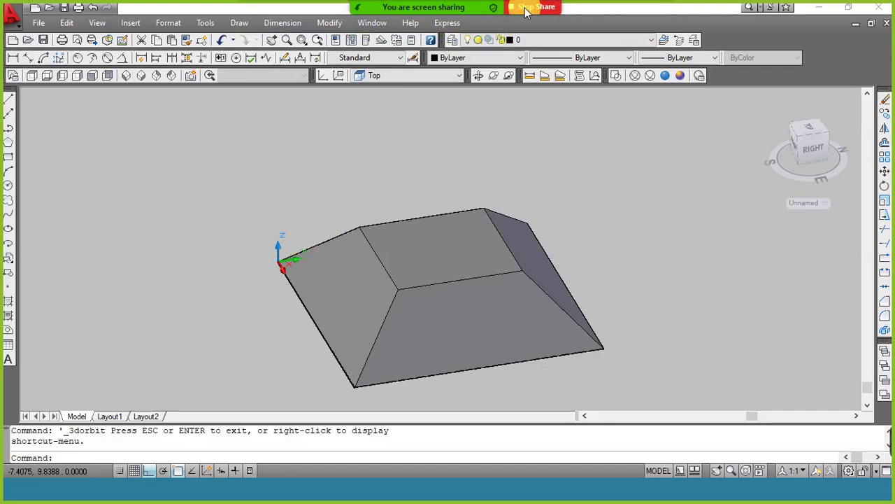
Review the full Zoom participants list from start to end for attendance, and minimize it.
click(654, 8)
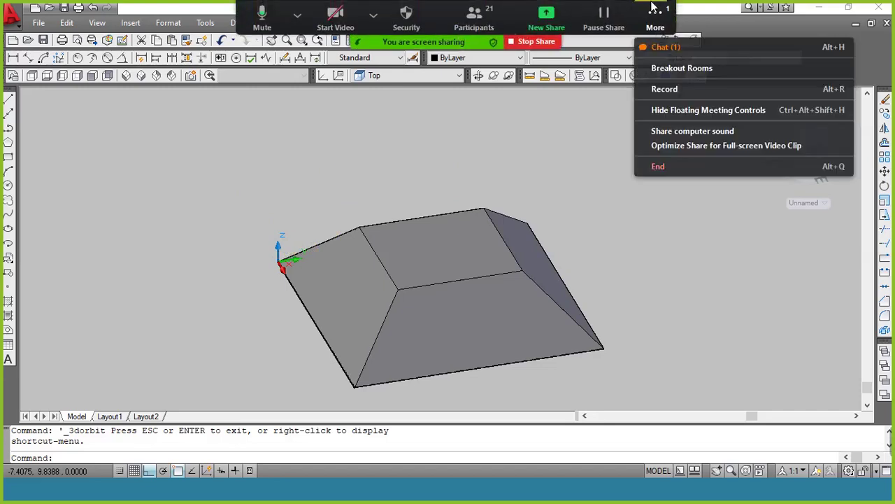
click(475, 15)
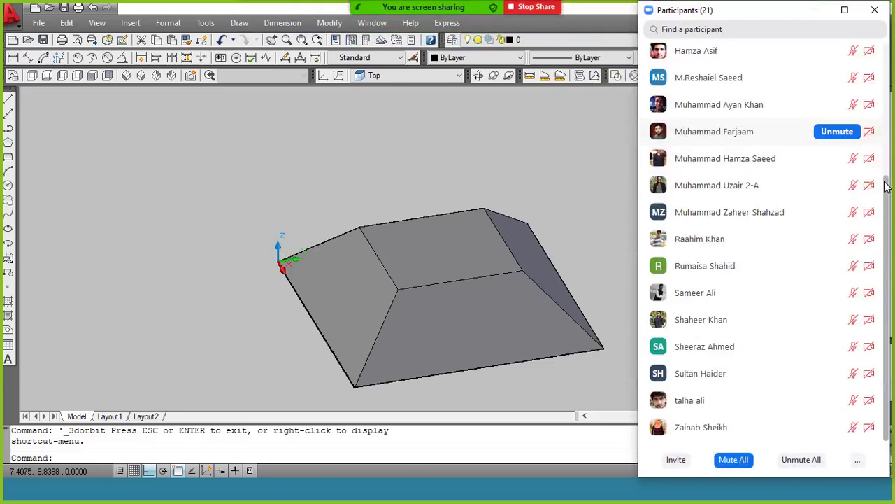
scroll(887, 161, up, 5)
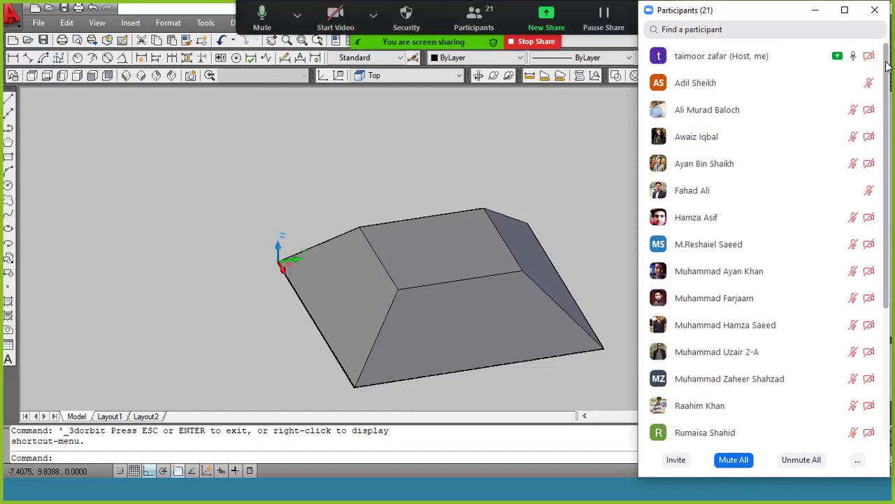
drag(887, 69, 893, 223)
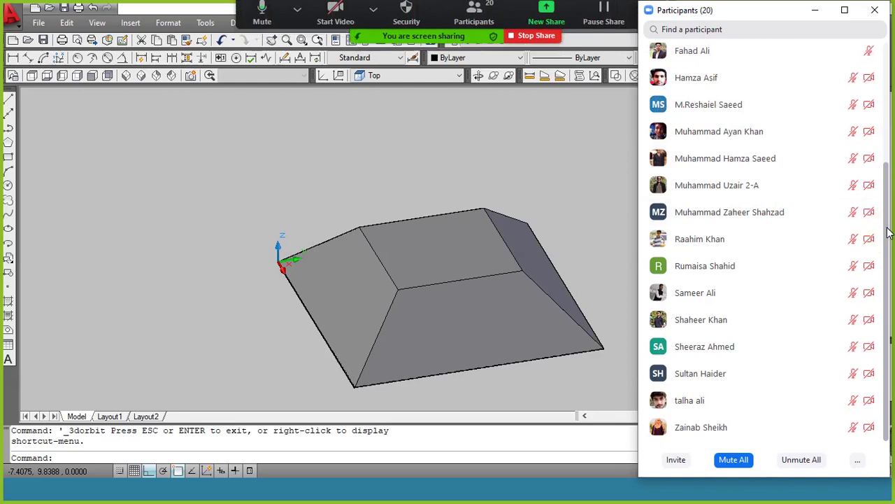
drag(890, 224, 887, 91)
click(889, 91)
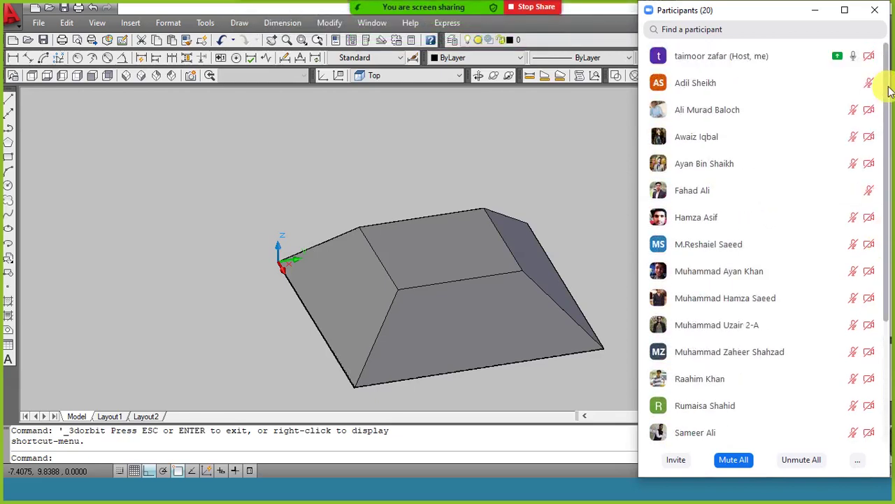
scroll(887, 108, down, 1)
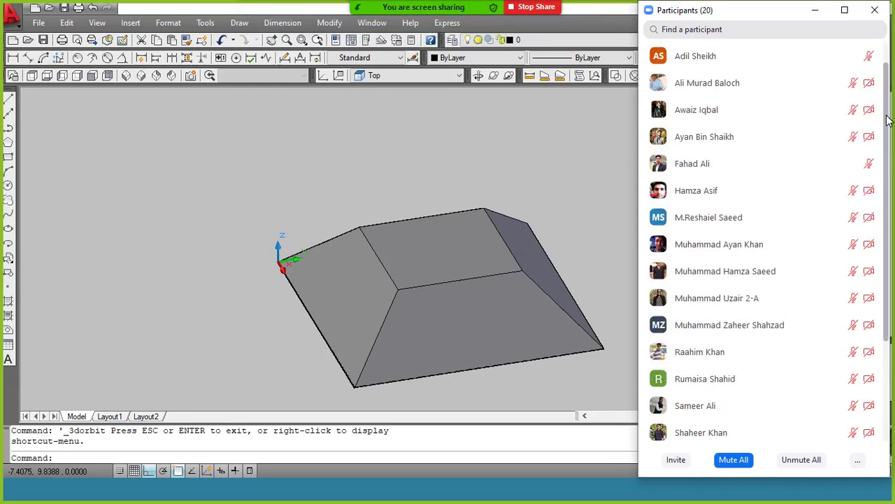
drag(887, 120, 890, 218)
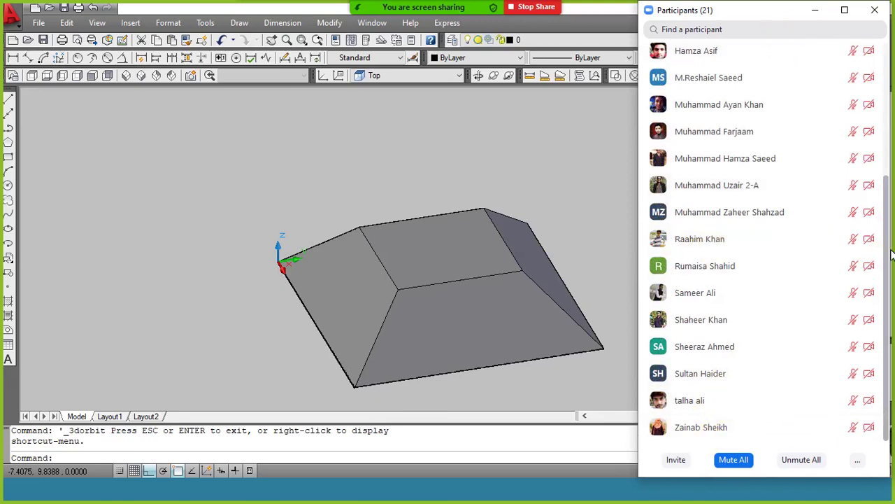
scroll(875, 255, up, 5)
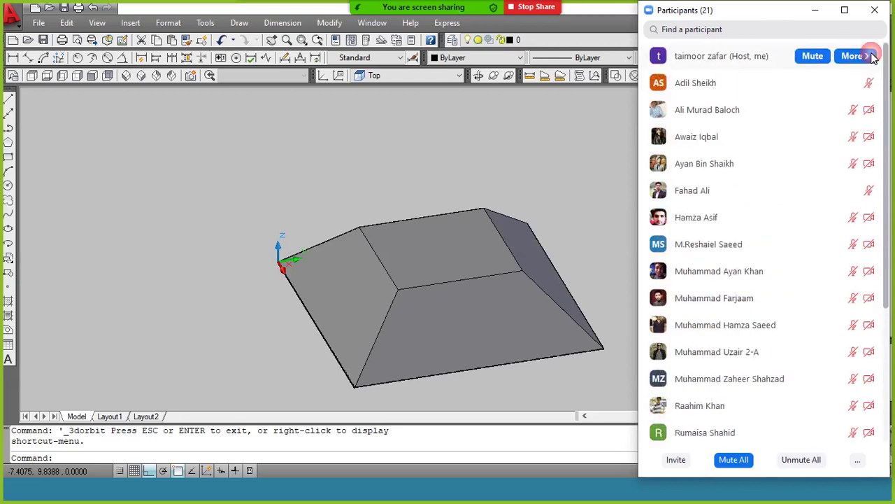
click(814, 10)
Check the new private messages in the Zoom chat, highlight the "sir paper" message, and minimize the chat.
mouse_move(473, 10)
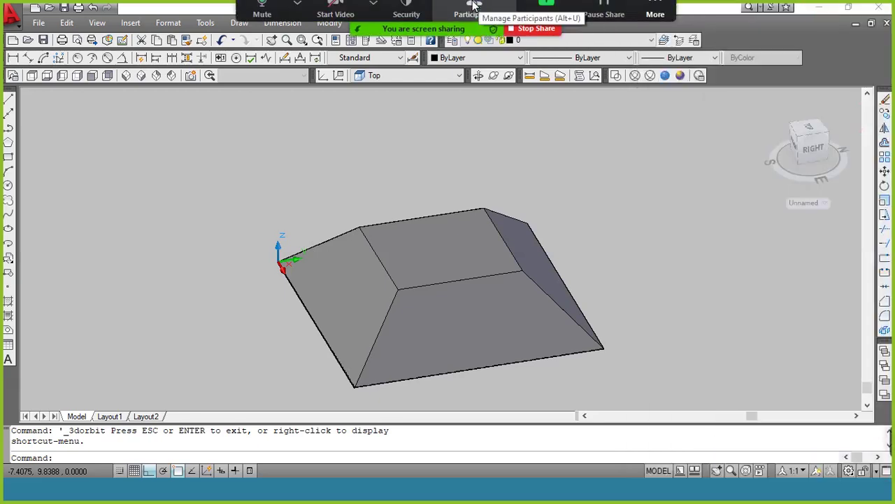
click(649, 24)
click(657, 43)
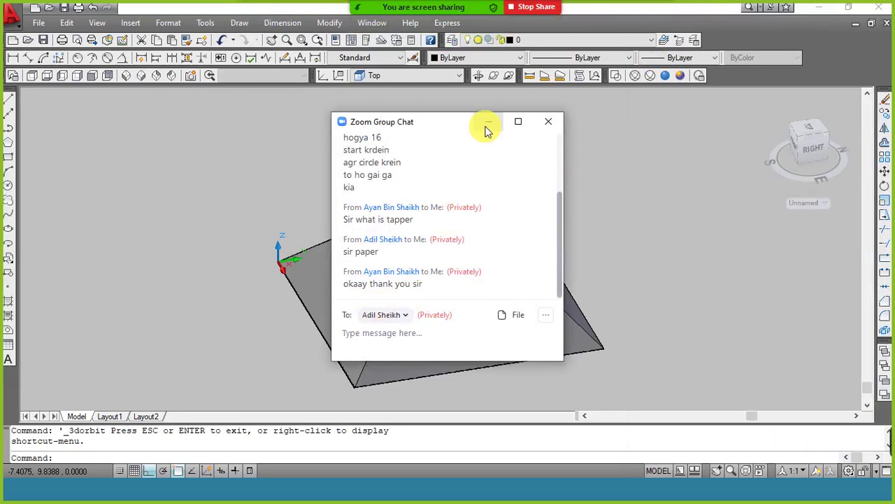
drag(379, 252, 337, 257)
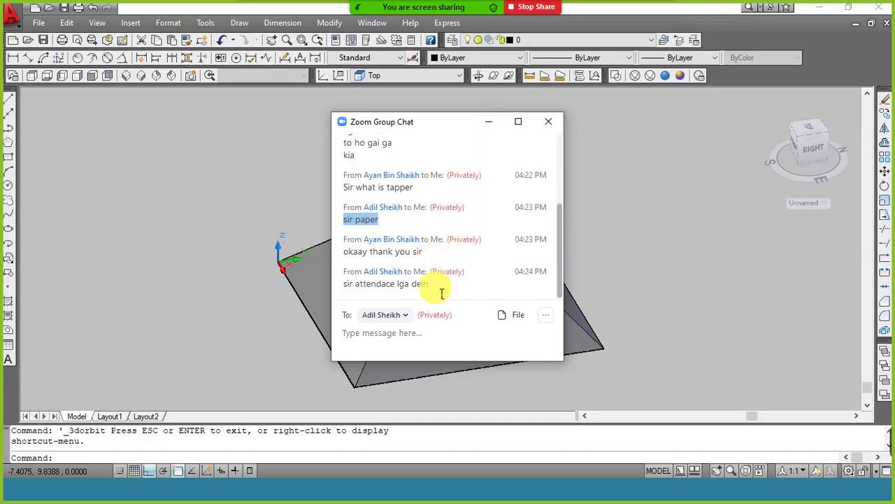
click(489, 123)
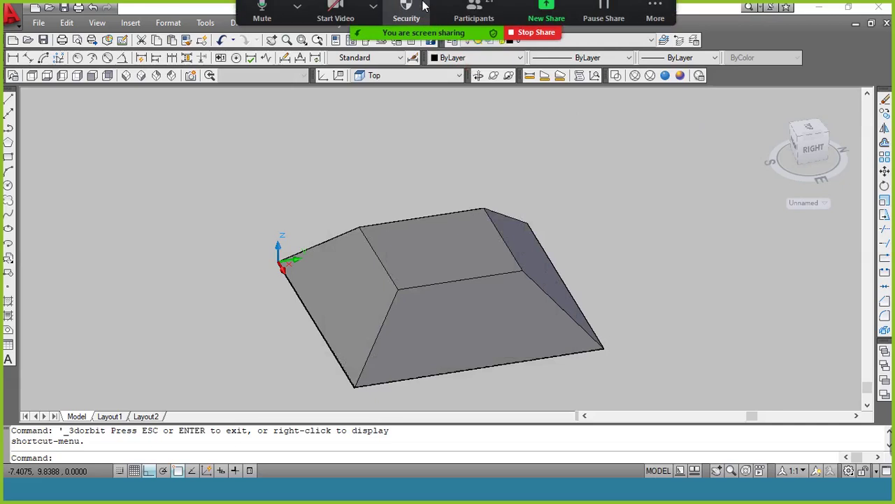
Reopen the Zoom participants list and go through all attendees down to the last entry.
key(alt+u)
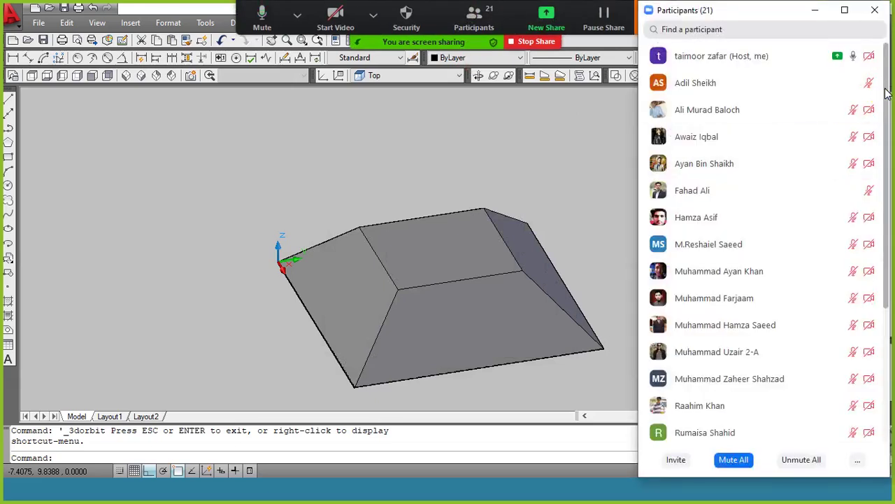
scroll(887, 101, down, 1)
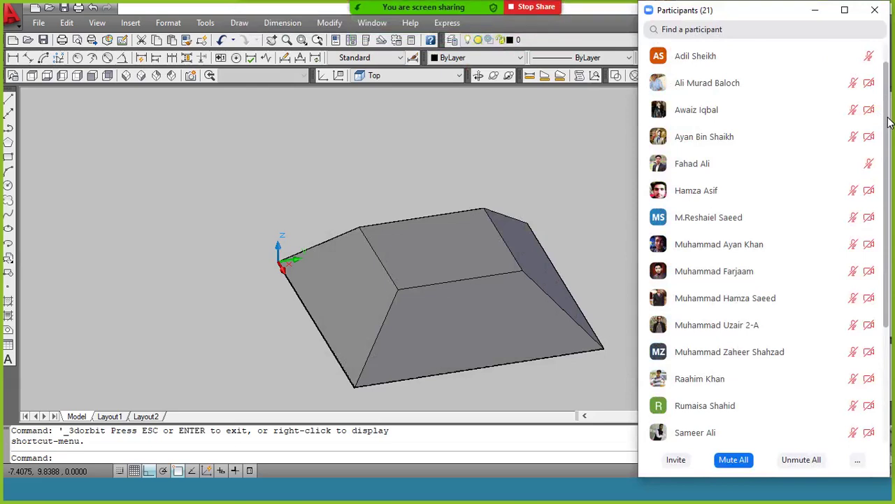
scroll(889, 126, down, 1)
scroll(888, 140, down, 1)
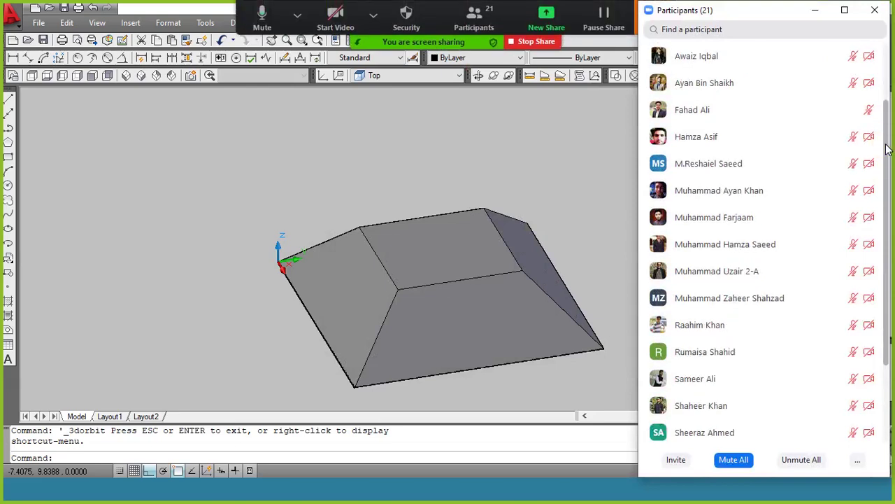
scroll(885, 182, down, 3)
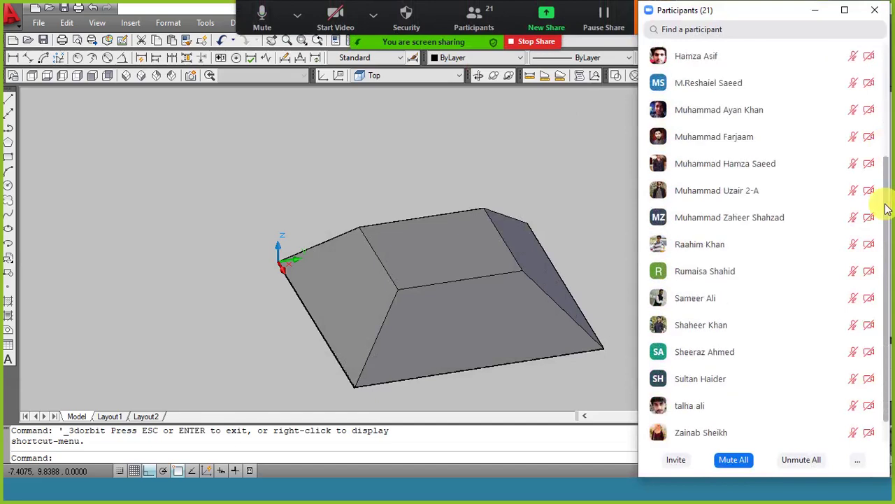
drag(885, 219, 885, 248)
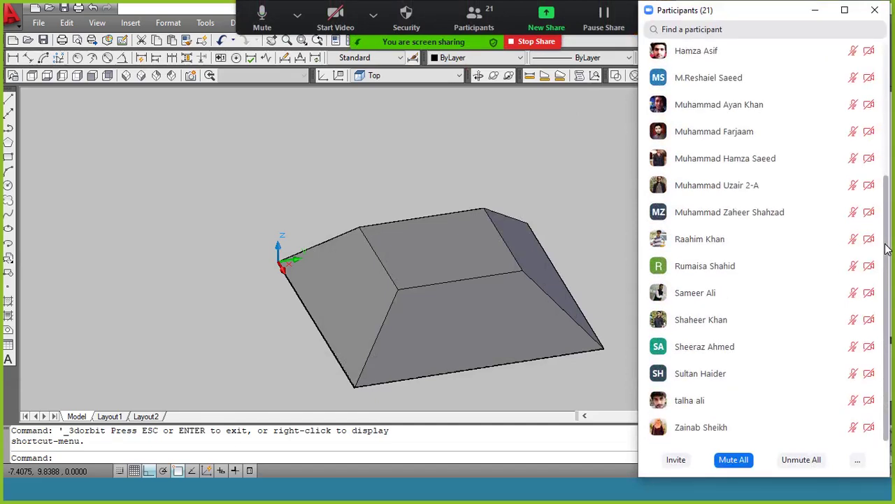
click(886, 282)
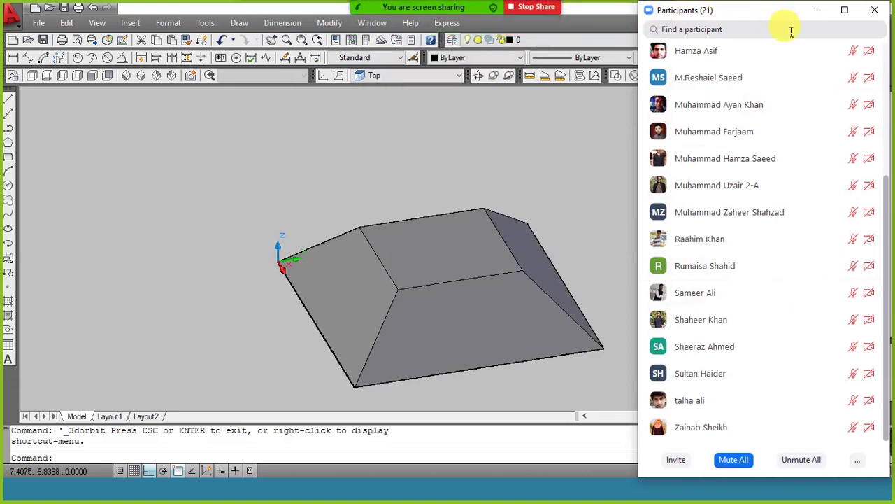
drag(786, 8, 784, 20)
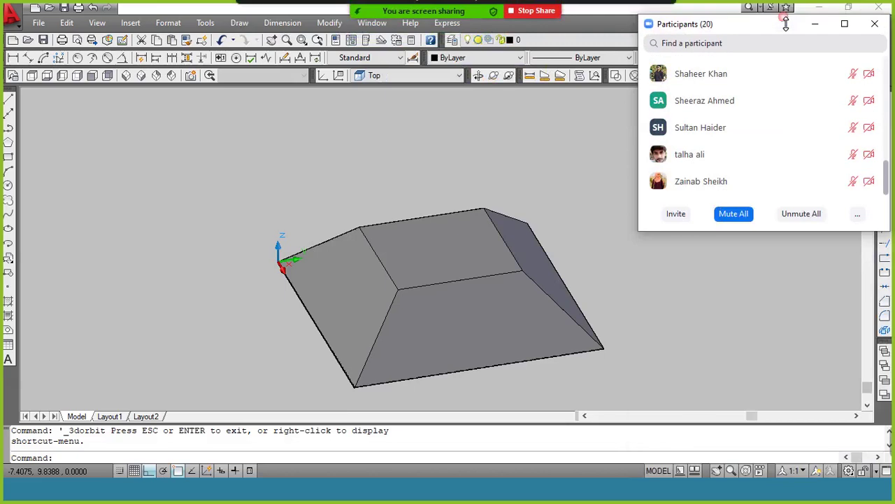
Read the latest student replies in the Zoom group chat and minimize the chat window.
click(656, 14)
click(494, 198)
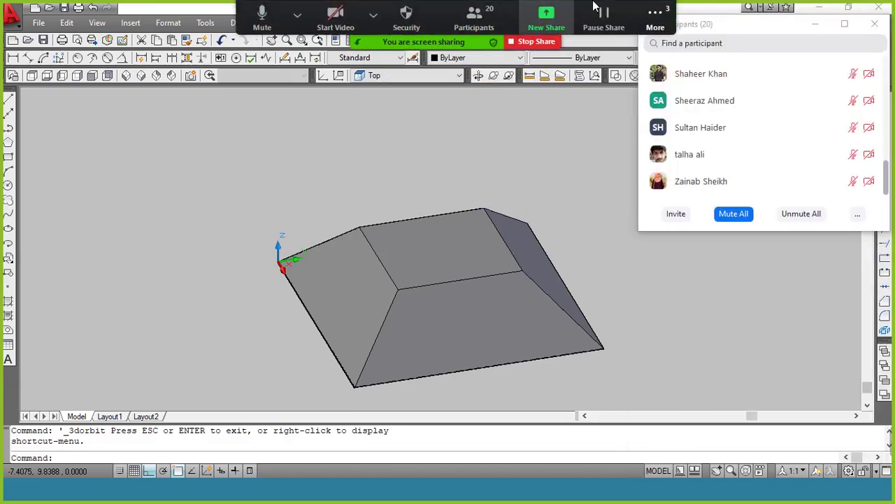
click(656, 18)
click(663, 47)
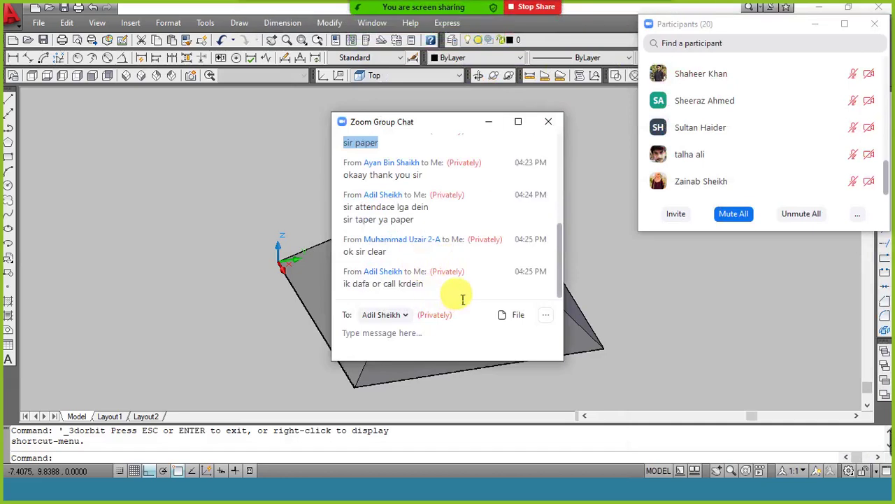
click(489, 122)
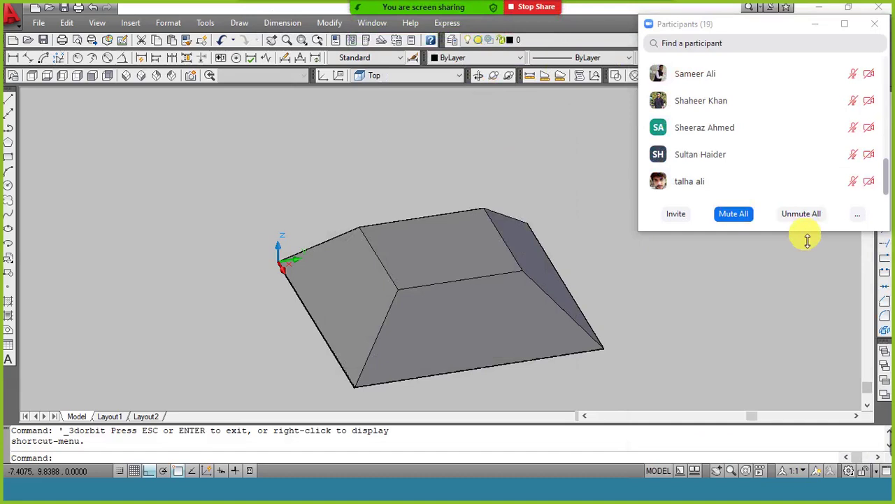
Enlarge the participants window, go through the attendee list once more, and minimize it.
drag(802, 230, 802, 489)
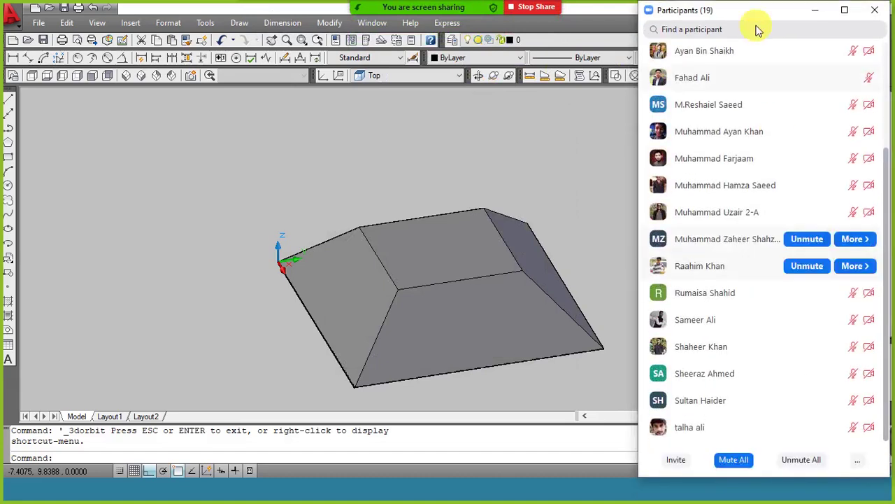
drag(888, 176, 888, 47)
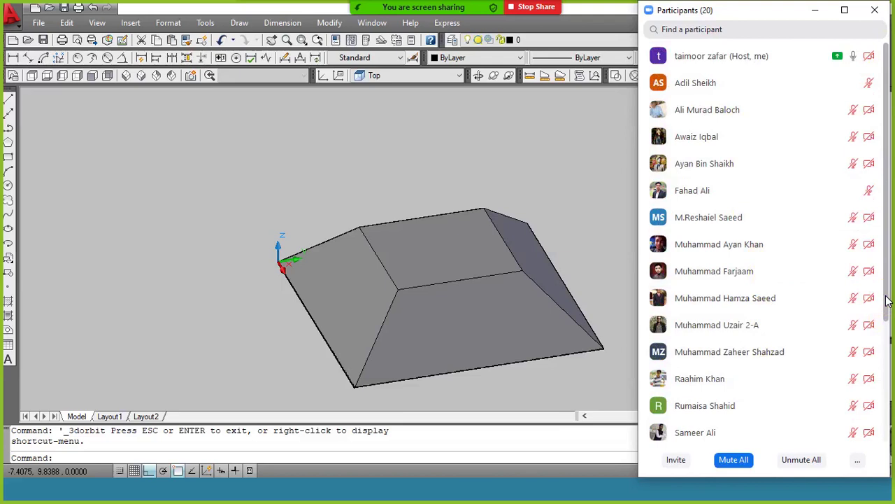
scroll(887, 333, down, 5)
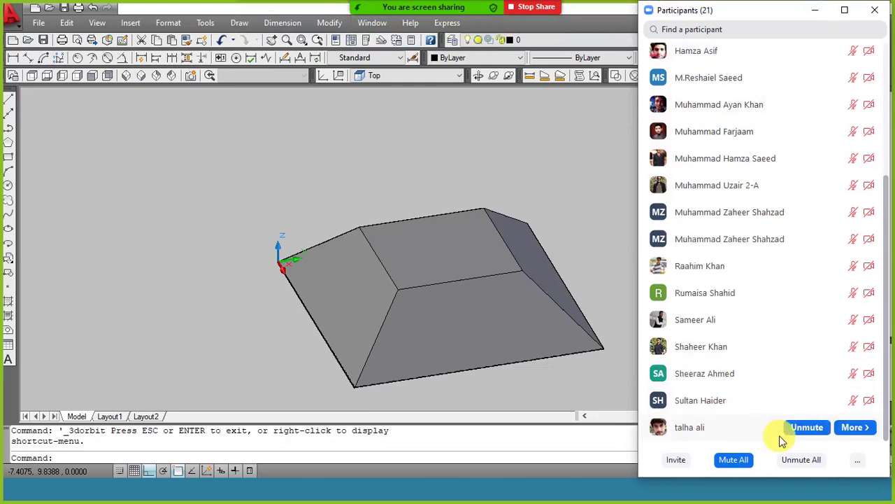
click(815, 20)
Check the Zoom group chat twice for remaining student questions and close the chat window.
click(658, 20)
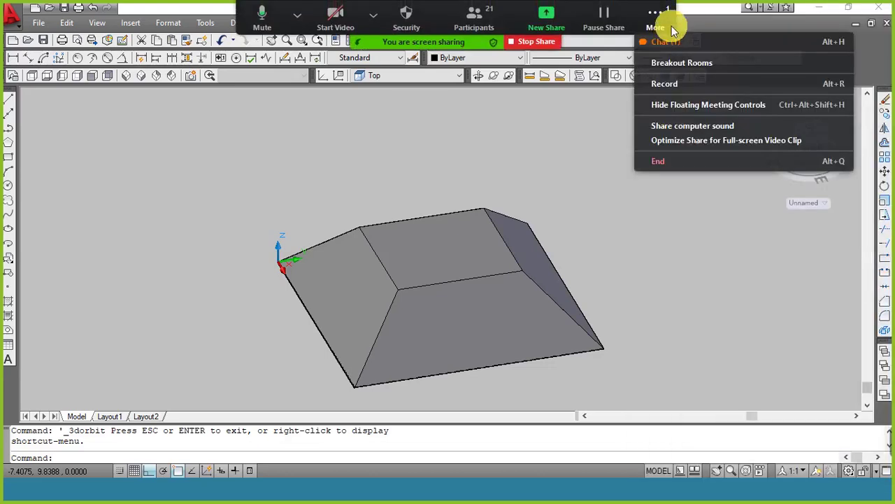
click(668, 42)
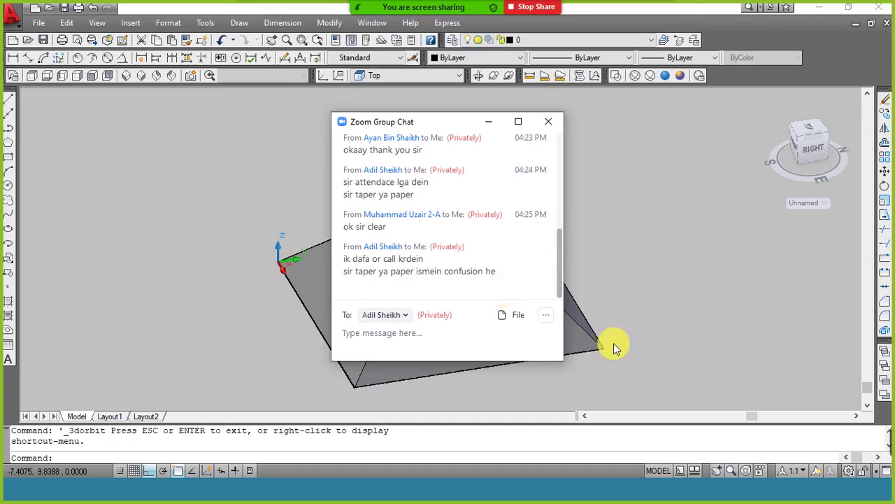
click(489, 123)
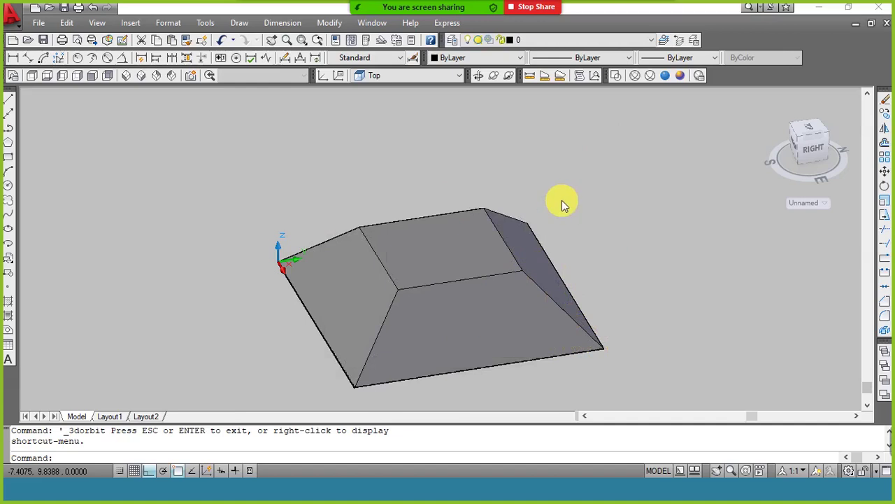
click(656, 19)
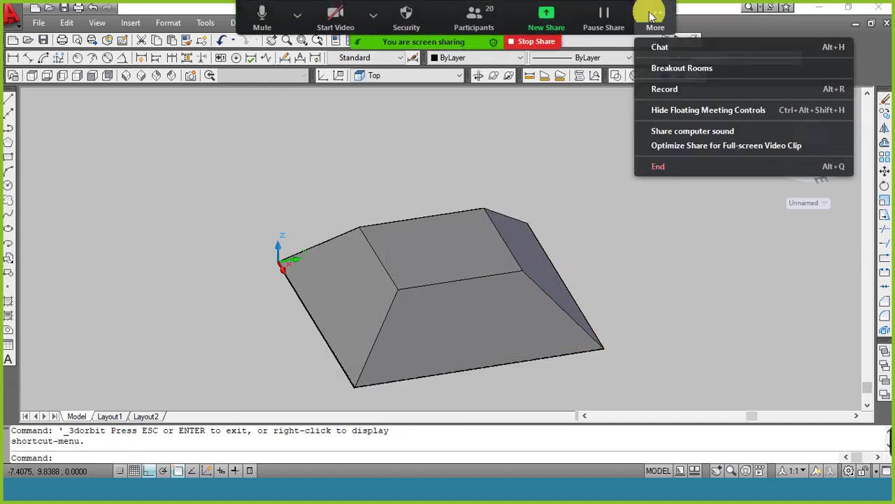
click(658, 46)
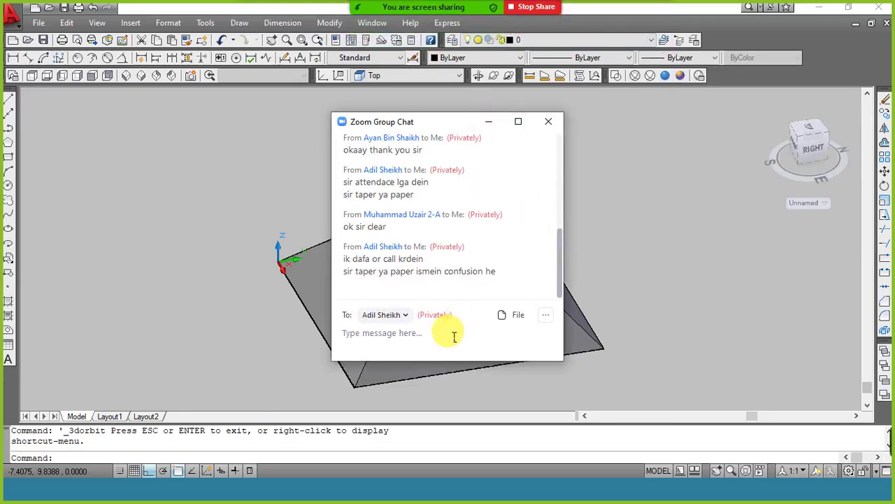
click(546, 123)
Stop sharing the screen and end the Zoom meeting for all participants.
mouse_move(482, 6)
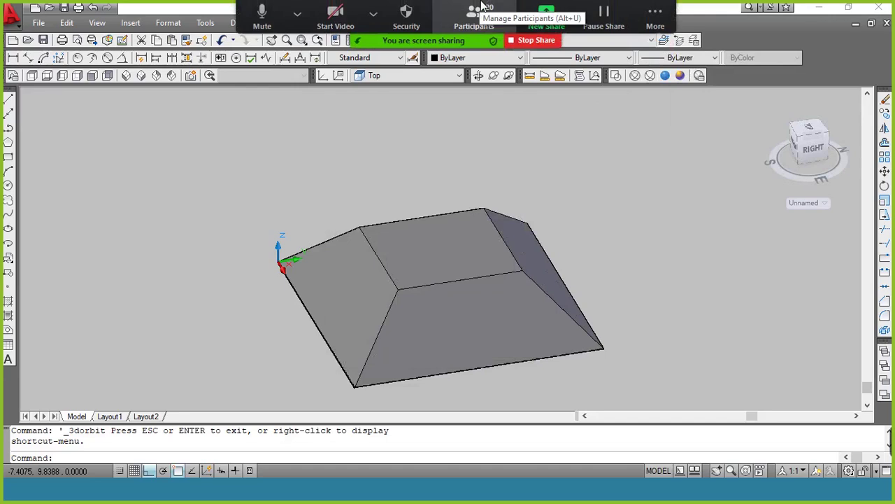
click(525, 41)
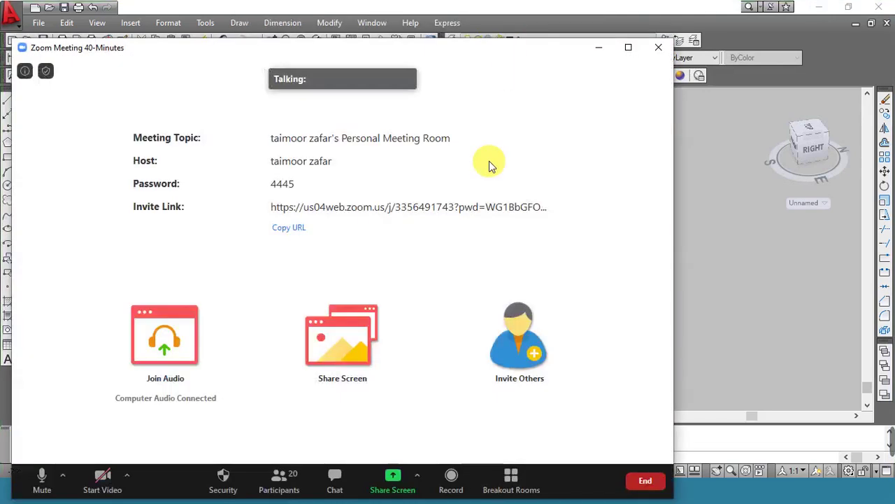
click(643, 481)
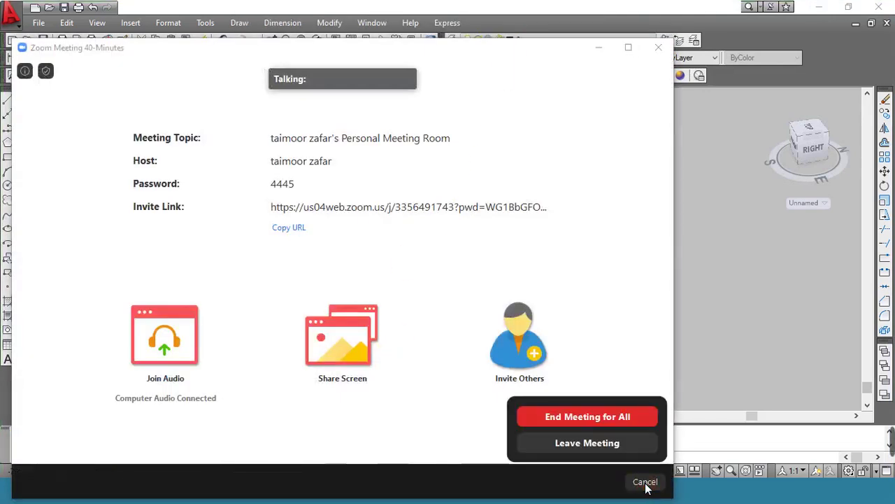
click(592, 417)
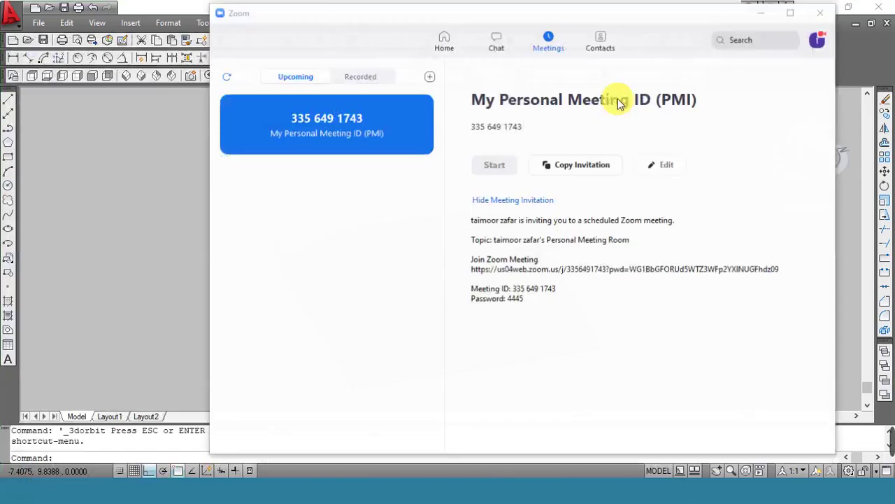